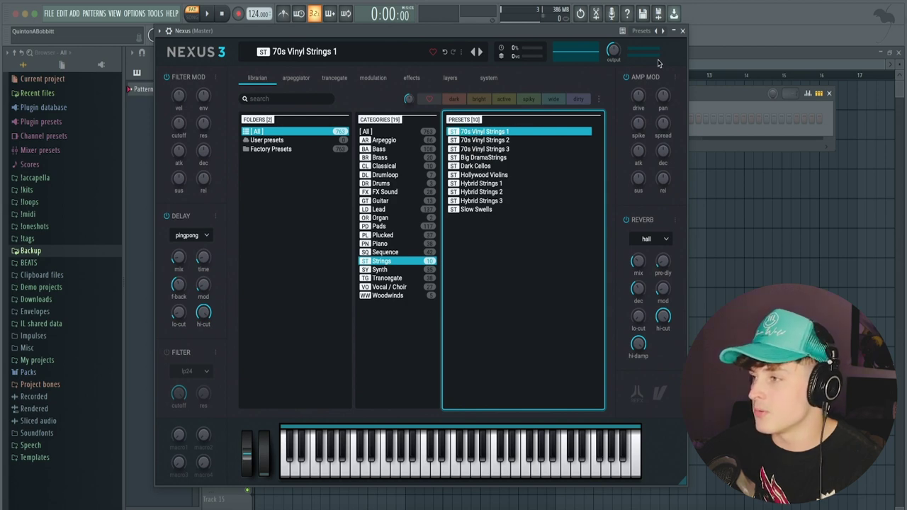
Close the Nexus plugin window and open the Nexus channel in the piano roll.
{"action": "left_click", "coordinate": [683, 32]}
{"action": "right_click", "coordinate": [299, 118]}
{"action": "left_click", "coordinate": [344, 120]}
Set the piano roll scale highlighting to root B with the Minor Natural (Aeolian) scale.
{"action": "left_click", "coordinate": [130, 51]}
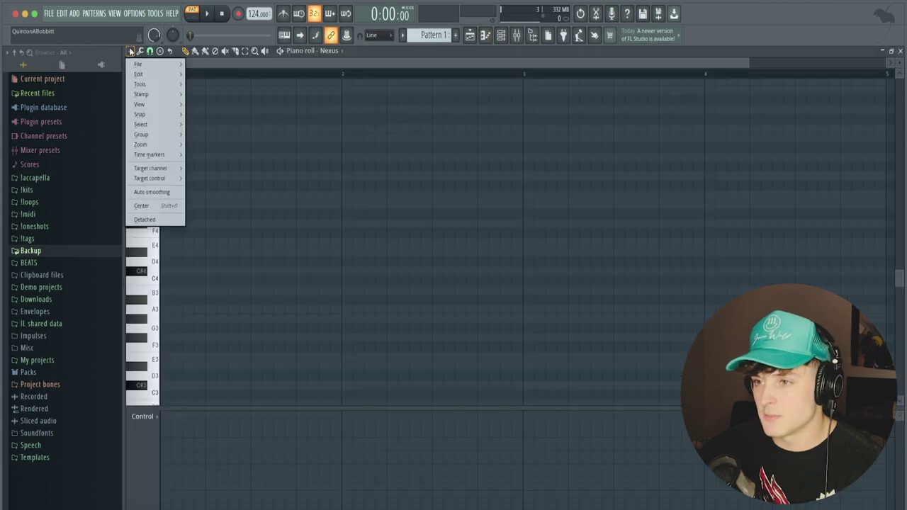
{"action": "mouse_move", "coordinate": [157, 112]}
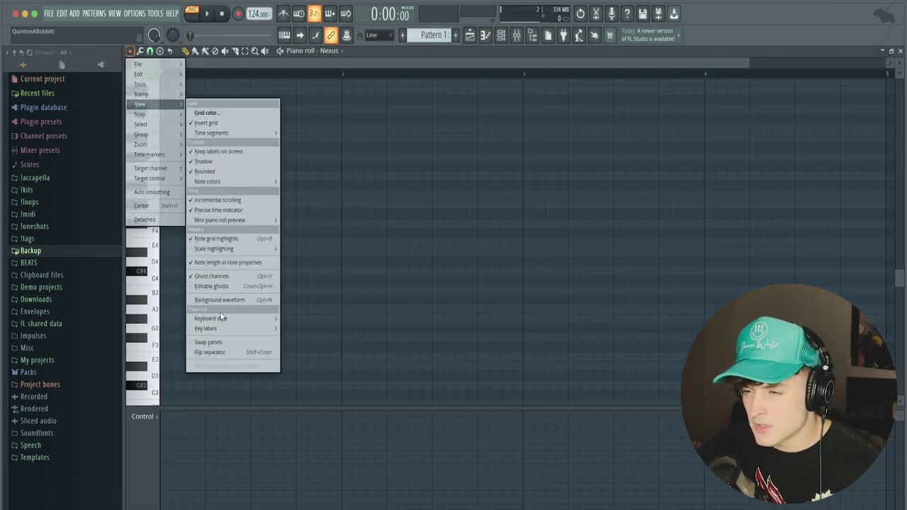
{"action": "mouse_move", "coordinate": [227, 249]}
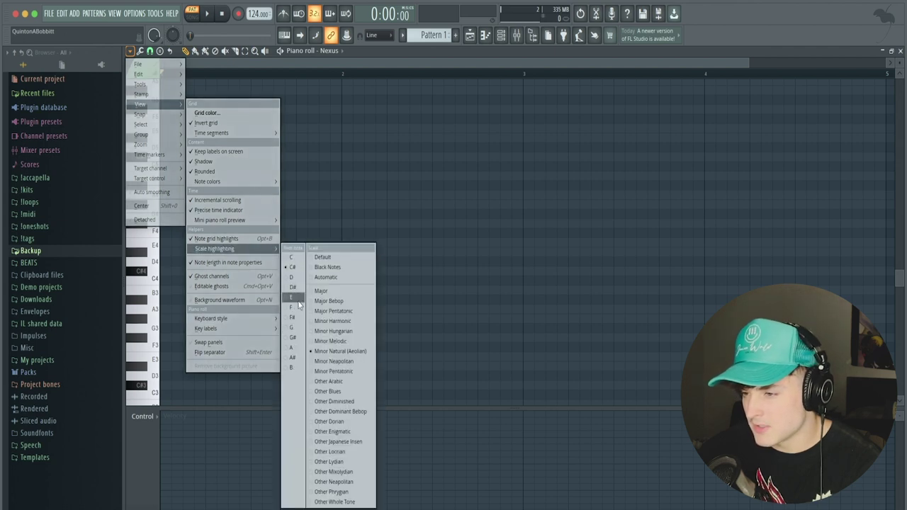
{"action": "left_click", "coordinate": [294, 367]}
{"action": "left_click", "coordinate": [337, 350]}
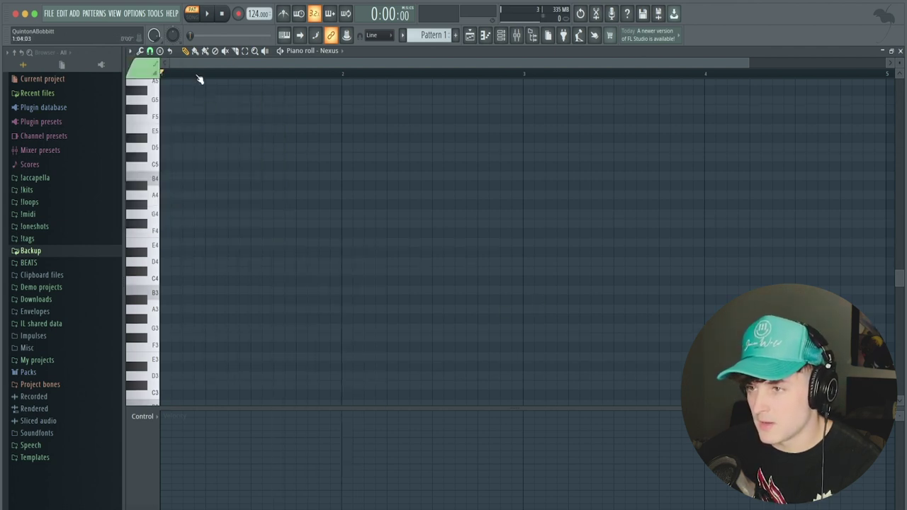
Draw a B minor chord with notes B4, D5 and F#5 at the start of bar 1.
{"action": "scroll", "coordinate": [200, 79], "scroll_direction": "up", "scroll_amount": 3}
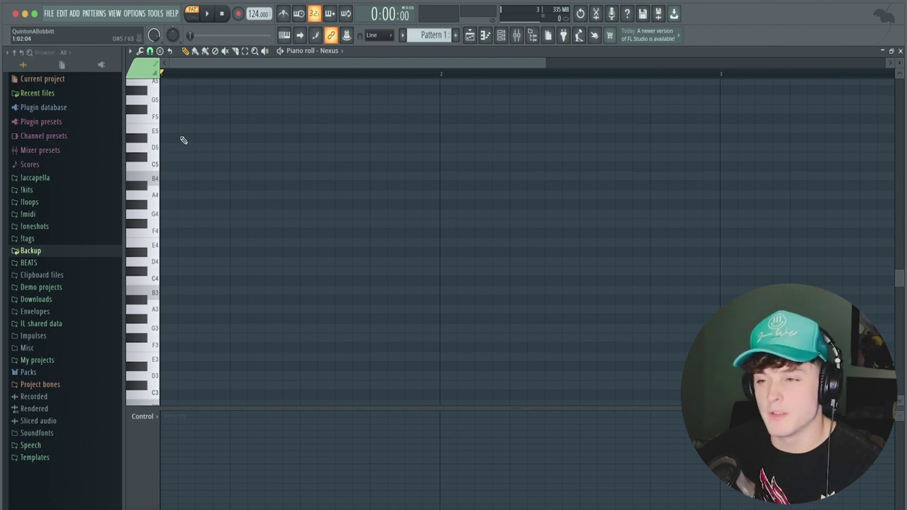
{"action": "left_click", "coordinate": [175, 176]}
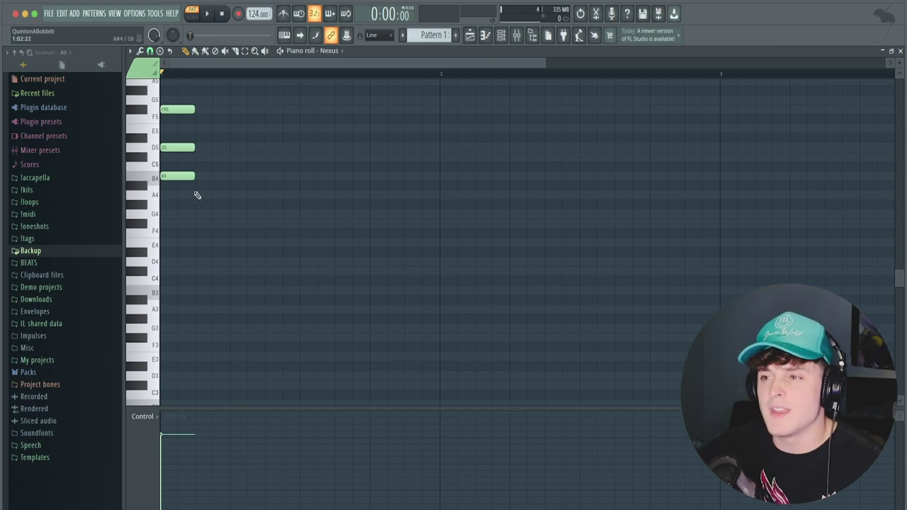
{"action": "left_click_drag", "start_coordinate": [243, 226], "coordinate": [167, 87]}
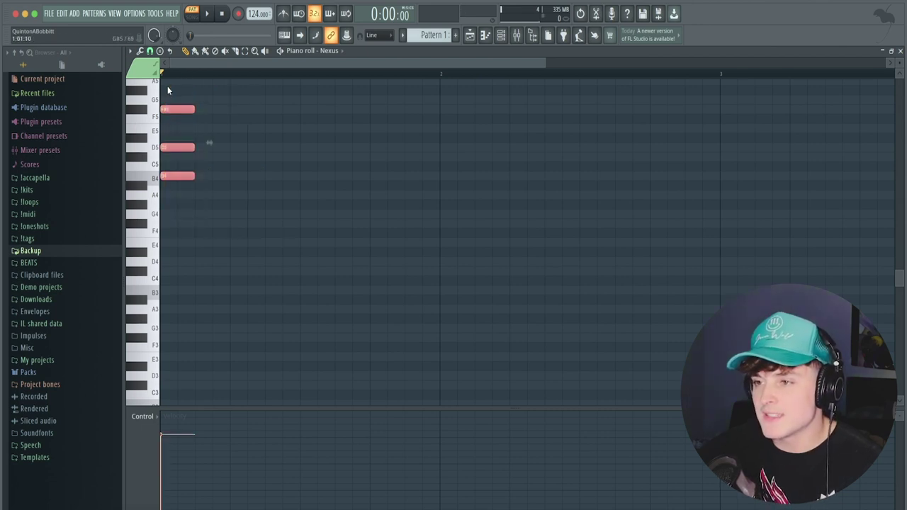
{"action": "right_click", "coordinate": [310, 225]}
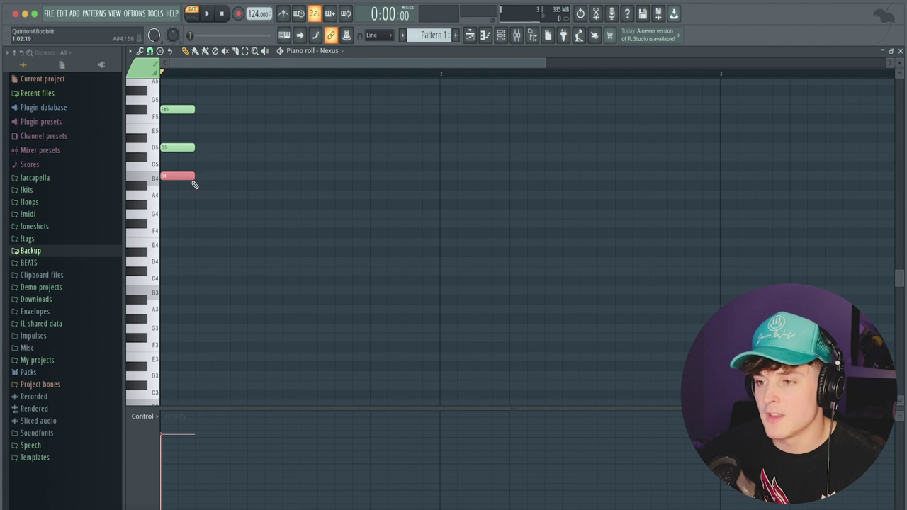
Raise the chord's D5 note by an octave to D6.
{"action": "right_click", "coordinate": [249, 192]}
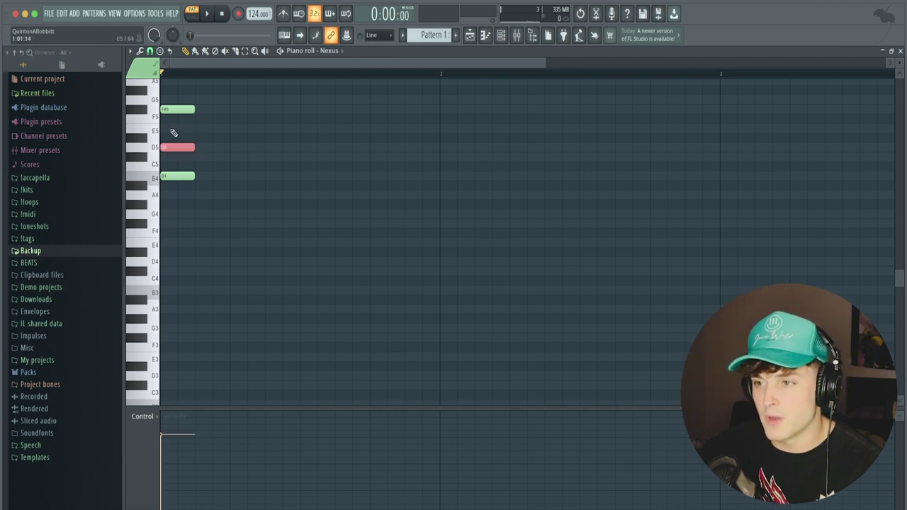
{"action": "left_click_drag", "start_coordinate": [251, 209], "coordinate": [160, 79]}
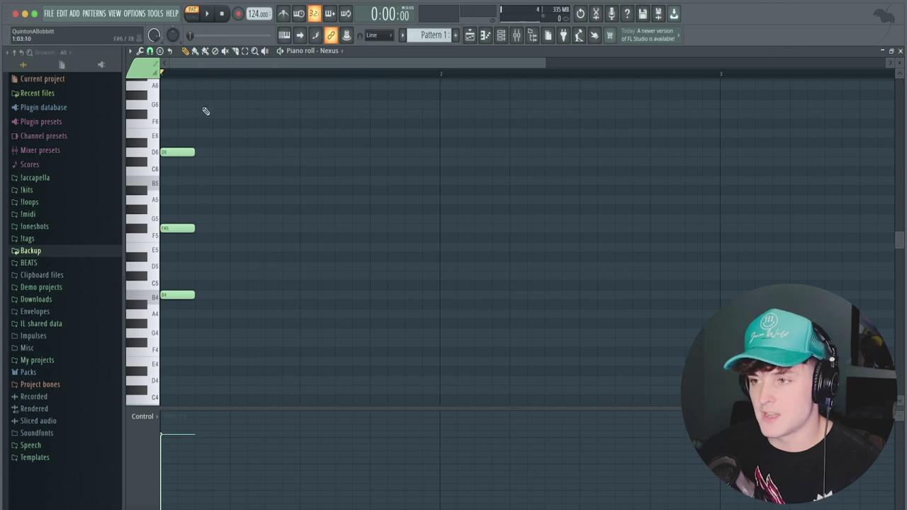
{"action": "scroll", "coordinate": [178, 80], "scroll_direction": "up", "scroll_amount": 2}
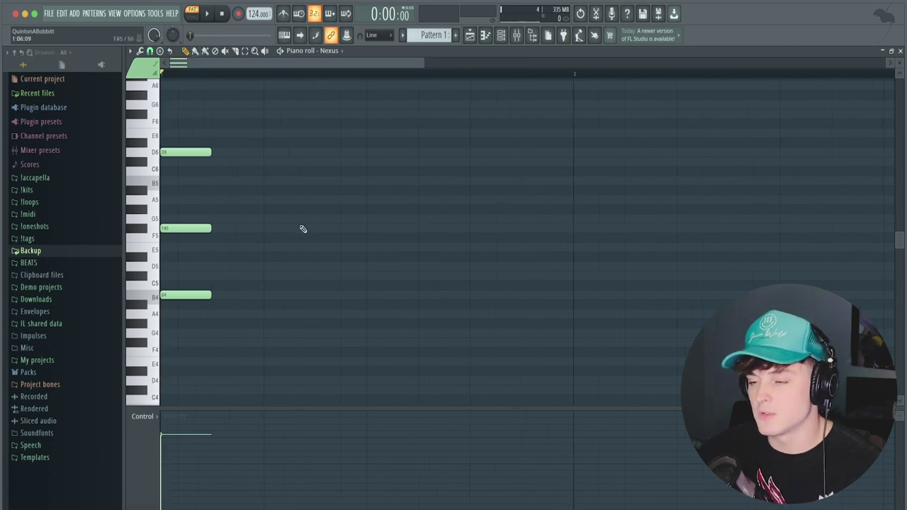
Paste a copy of the B4, F#5, D6 chord at beat 3 of bar 1 and play it back.
{"action": "key", "text": "space"}
{"action": "scroll", "coordinate": [205, 74], "scroll_direction": "down", "scroll_amount": 3}
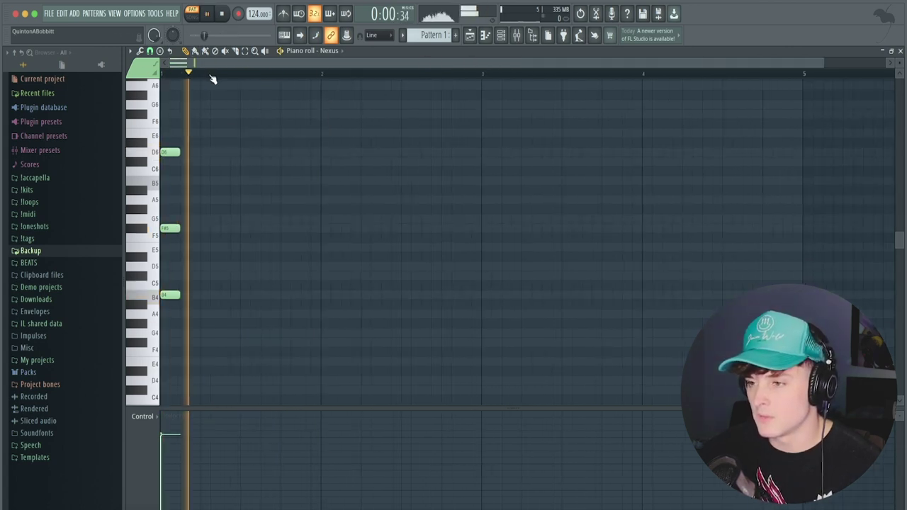
{"action": "key", "text": "ctrl+v"}
{"action": "key", "text": "space"}
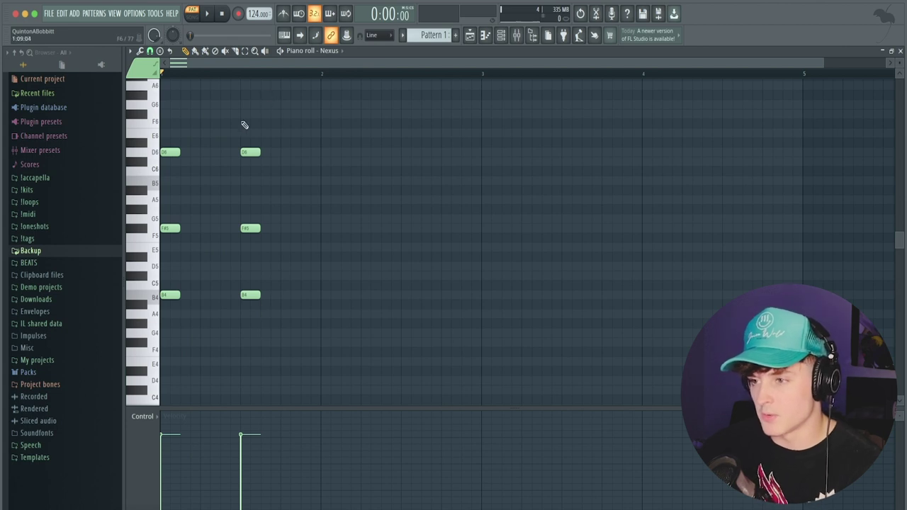
{"action": "key", "text": "space"}
{"action": "key", "text": "space"}
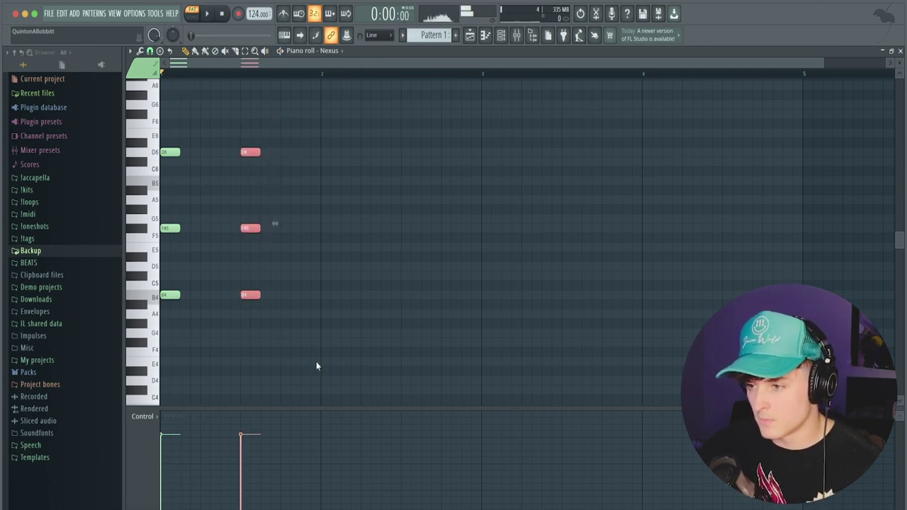
Turn on the metronome and play back the two chords.
{"action": "key", "text": "ctrl+d"}
{"action": "left_click_drag", "start_coordinate": [250, 323], "coordinate": [220, 121]}
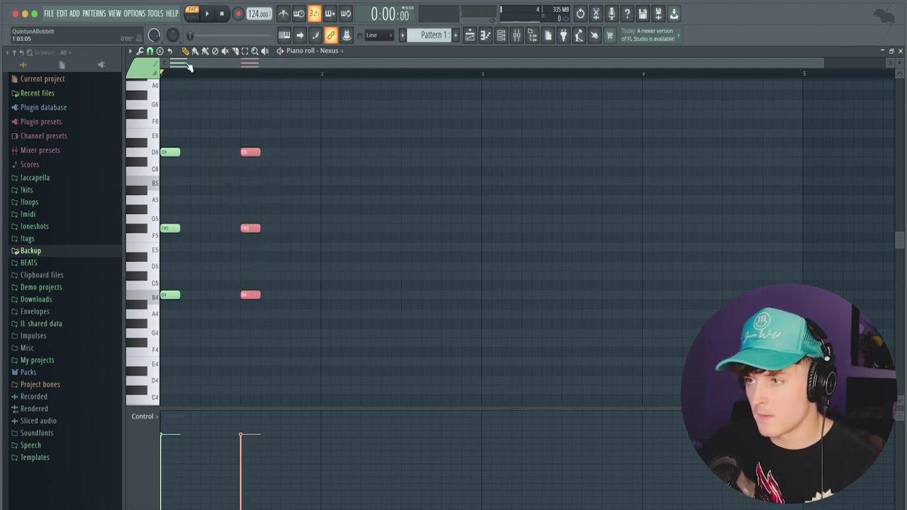
{"action": "key", "text": "space"}
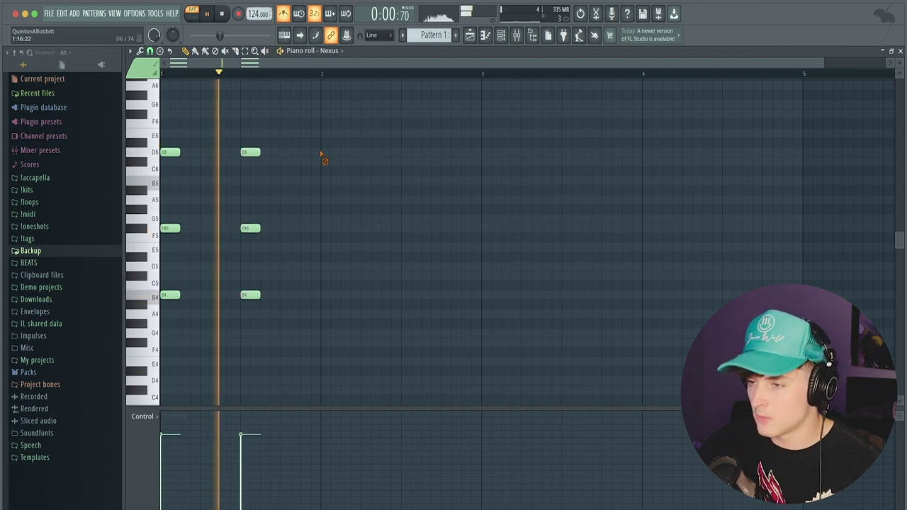
{"action": "key", "text": "space"}
Transpose the second chord down two semitones and raise its top note to C#6, forming A4, E5, C#6.
{"action": "key", "text": "Down"}
{"action": "key", "text": "Down"}
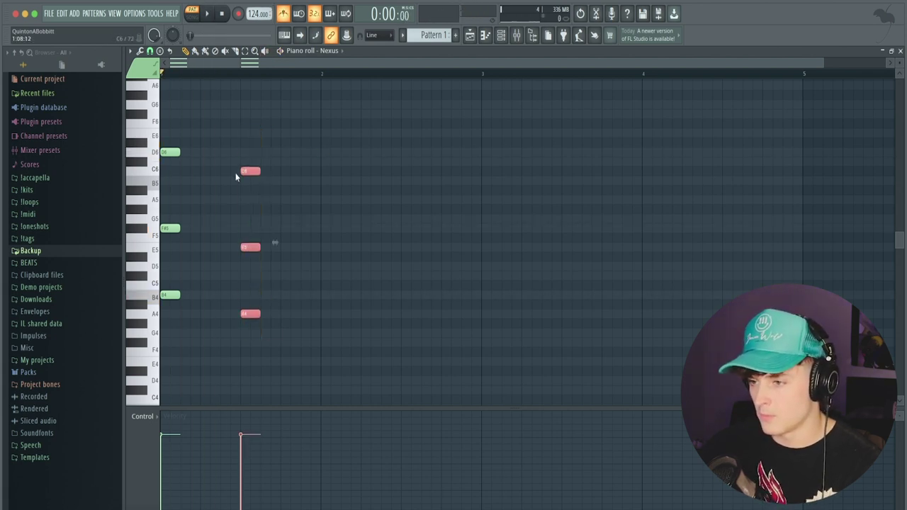
{"action": "left_click_drag", "start_coordinate": [217, 192], "coordinate": [273, 153], "text": "ctrl"}
{"action": "key", "text": "ctrl+Down"}
{"action": "key", "text": "Up"}
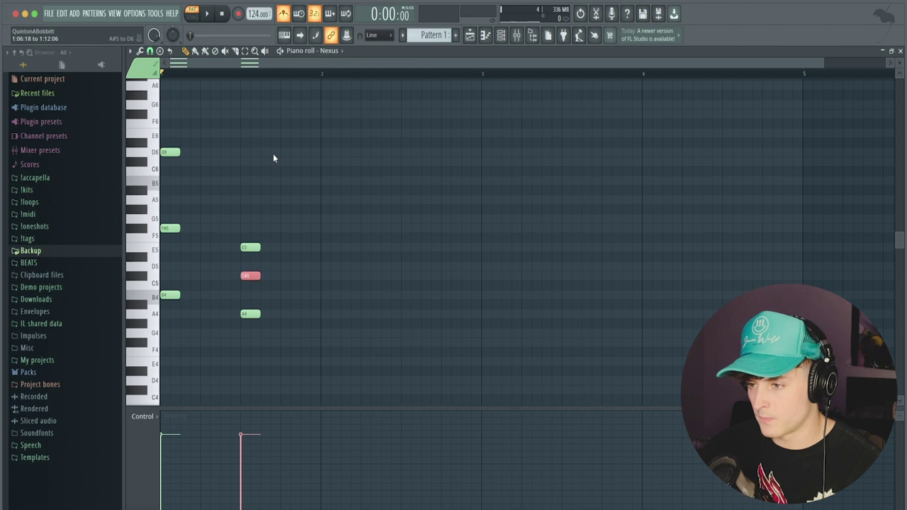
{"action": "key", "text": "ctrl+Up"}
Audition the A4, E5, C#6 chord and place two back-to-back copies of it in beat 4 of bar 1.
{"action": "key", "text": "space"}
{"action": "key", "text": "ctrl+d"}
{"action": "key", "text": "space"}
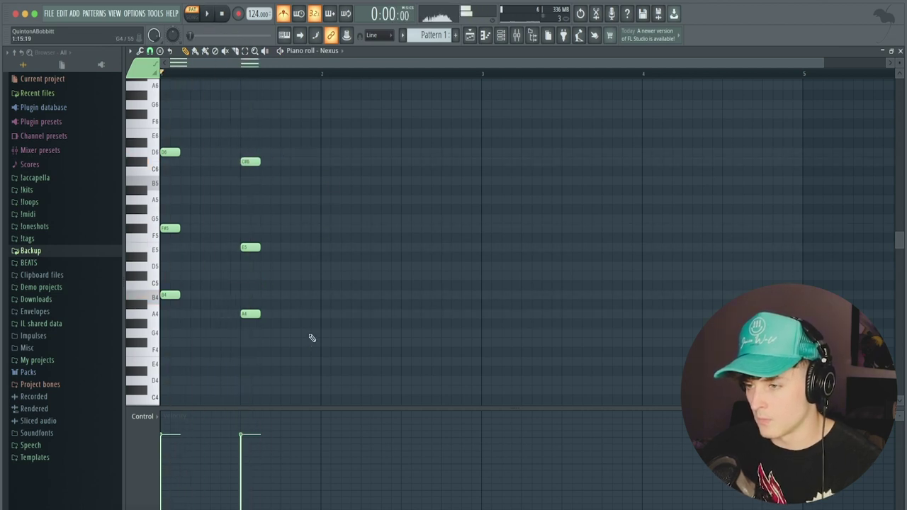
{"action": "key", "text": "space"}
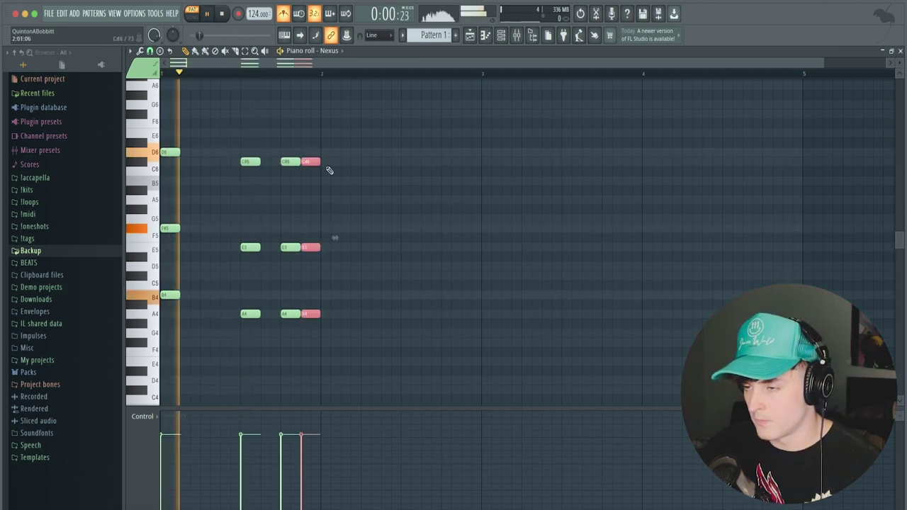
Add G5 and F#5 notes at the start of bar 2 and a G4, D5, B5 chord at beat 3.
{"action": "right_click", "coordinate": [375, 190]}
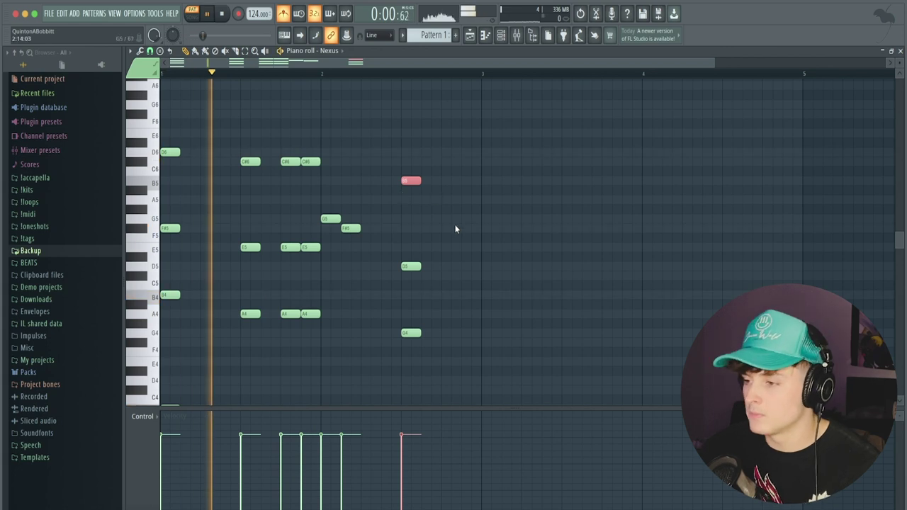
{"action": "key", "text": "ctrl+d"}
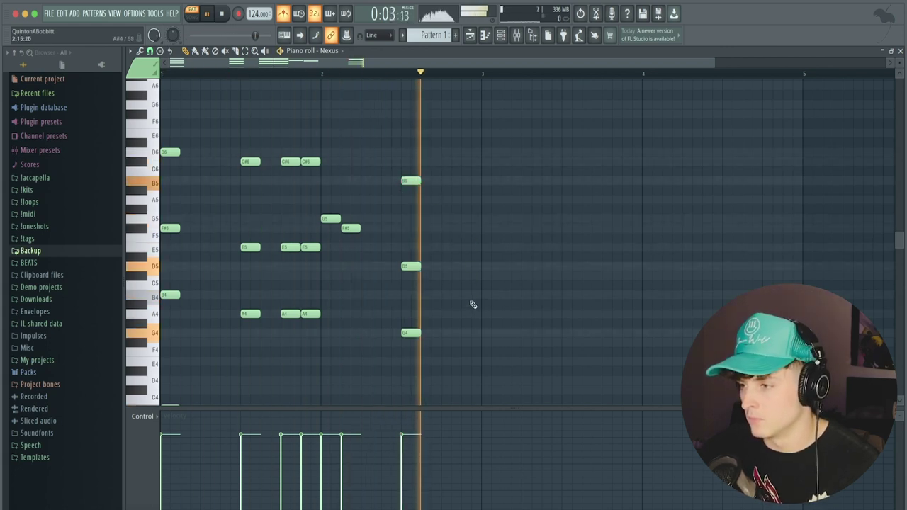
Delete and redraw the G5 and F#5 notes opening bar 2, and add an E5 just before the G4, D5, B5 chord.
{"action": "right_click", "coordinate": [351, 228]}
{"action": "right_click", "coordinate": [328, 218]}
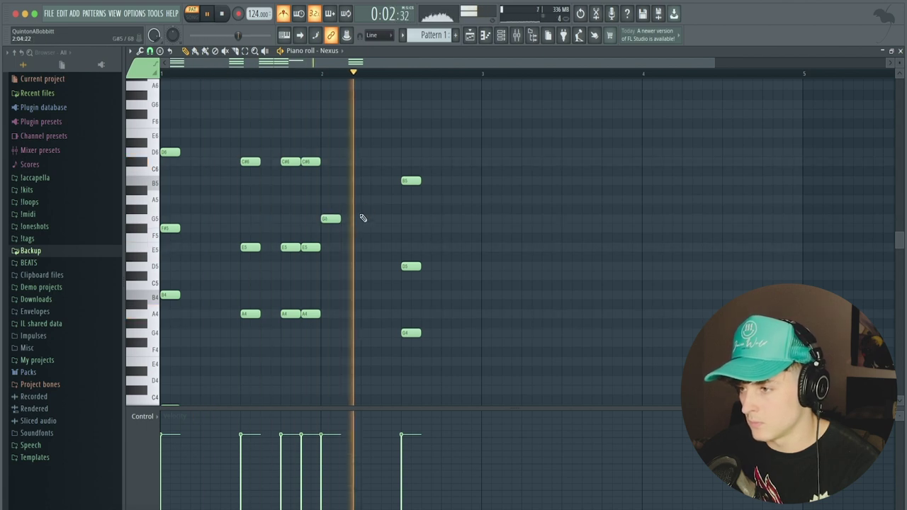
{"action": "left_click", "coordinate": [334, 219]}
{"action": "right_click", "coordinate": [331, 219]}
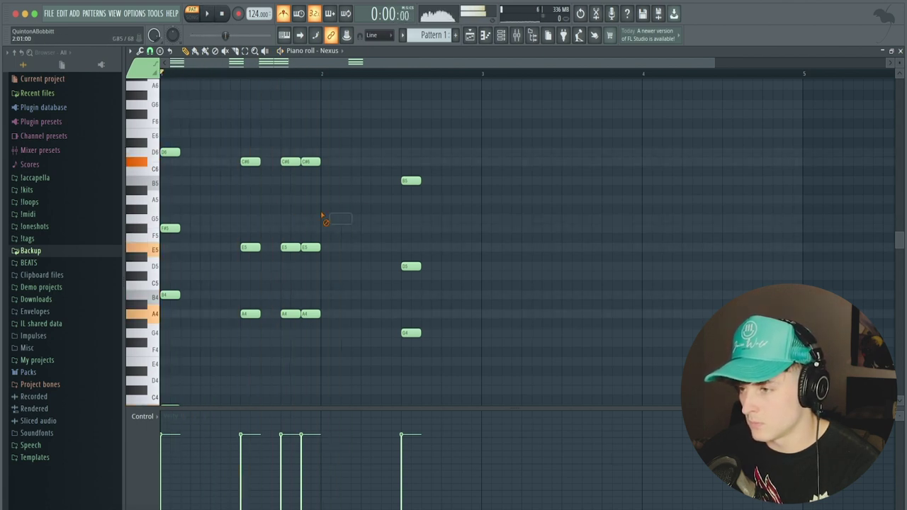
{"action": "left_click", "coordinate": [324, 218]}
{"action": "left_click", "coordinate": [349, 227]}
{"action": "left_click", "coordinate": [386, 247]}
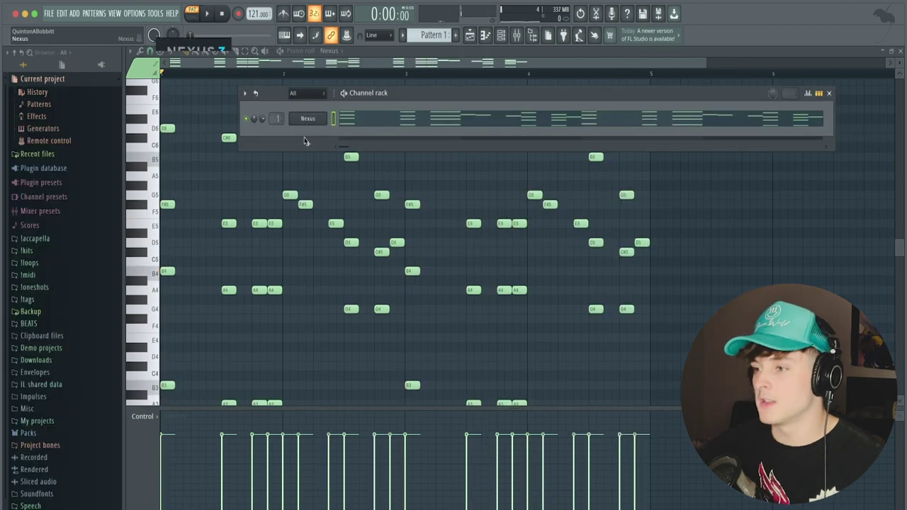
Add Fruity Parametric EQ 2 to the first effect slot of mixer track Insert 1.
{"action": "left_click", "coordinate": [309, 120]}
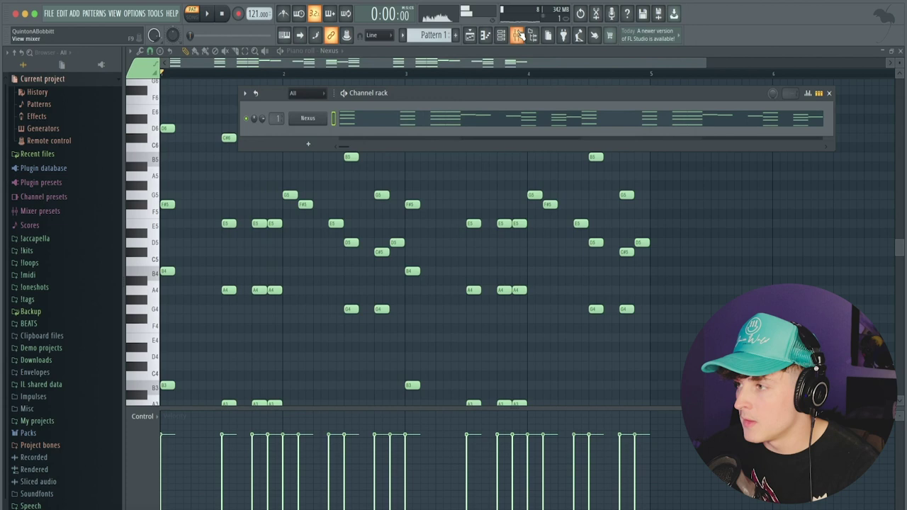
{"action": "key", "text": "F9"}
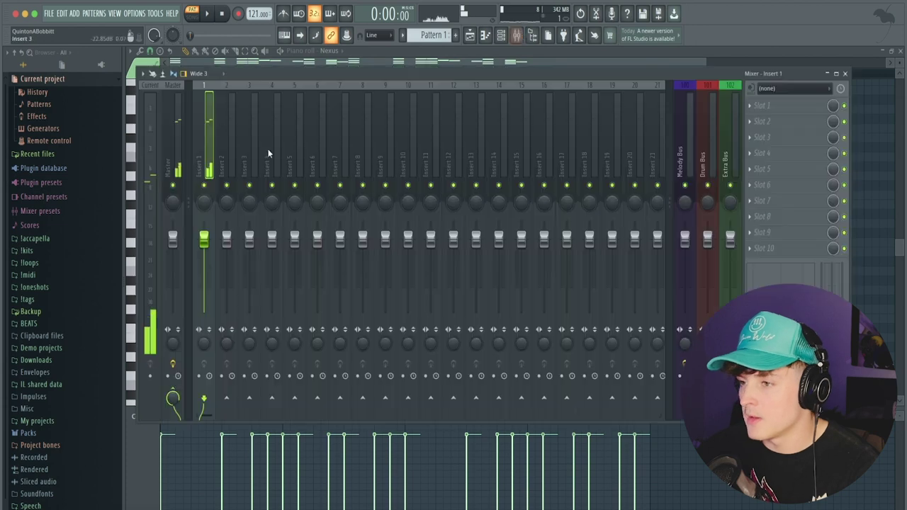
{"action": "left_click", "coordinate": [797, 117]}
{"action": "left_click", "coordinate": [627, 24]}
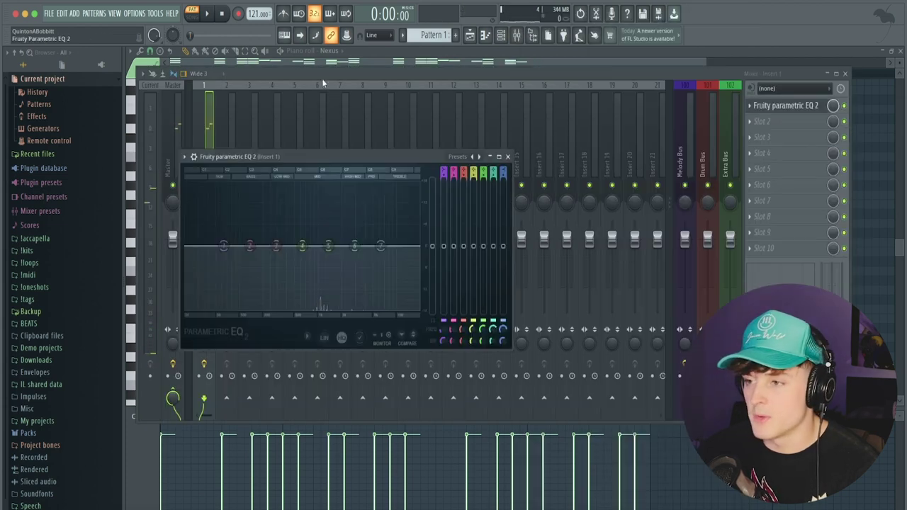
Roll off the highs with EQ bands 6 and 7, lower the lows with band 1, and raise the main level.
{"action": "left_click_drag", "start_coordinate": [380, 246], "coordinate": [385, 303]}
{"action": "key", "text": "space"}
{"action": "left_click_drag", "start_coordinate": [354, 245], "coordinate": [417, 306]}
{"action": "scroll", "coordinate": [338, 266], "scroll_direction": "up", "scroll_amount": 3}
{"action": "left_click_drag", "start_coordinate": [223, 246], "coordinate": [220, 275]}
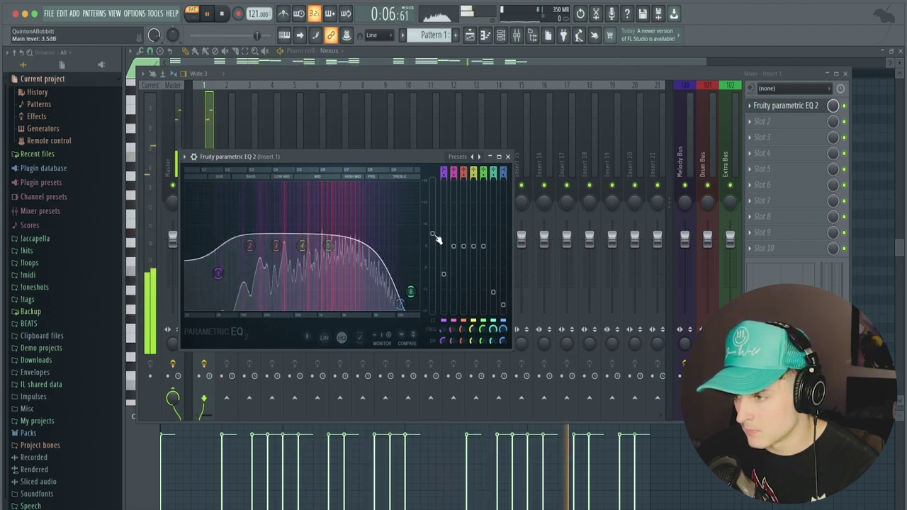
{"action": "left_click_drag", "start_coordinate": [432, 234], "coordinate": [433, 237]}
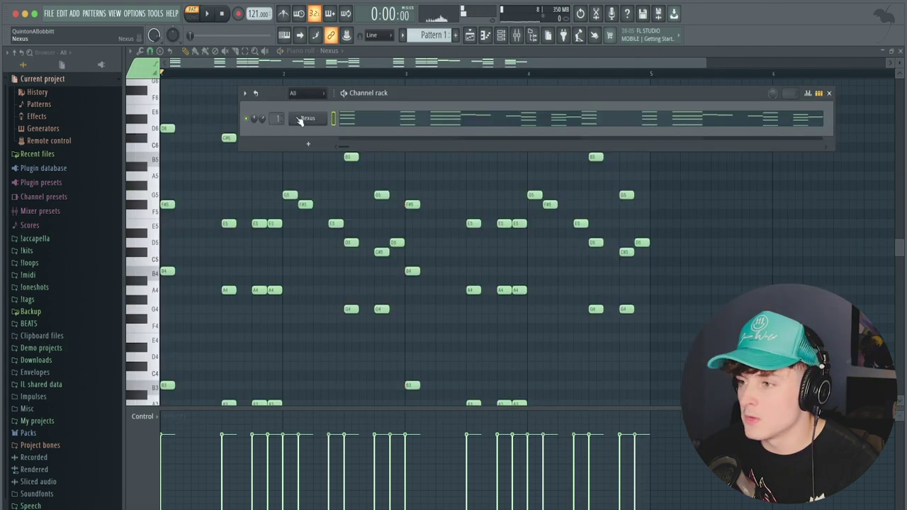
Clone the Nexus channel in the channel rack and close the clone's plugin window.
{"action": "right_click", "coordinate": [308, 117]}
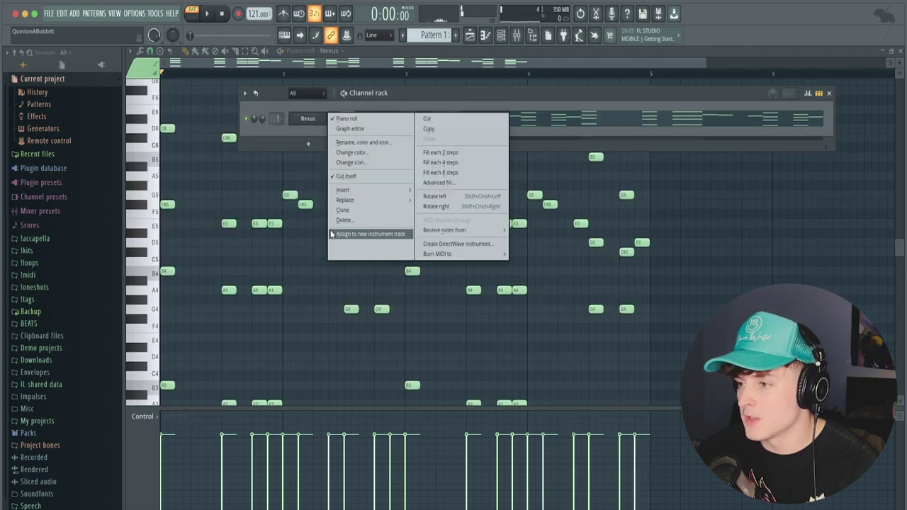
{"action": "left_click", "coordinate": [343, 209]}
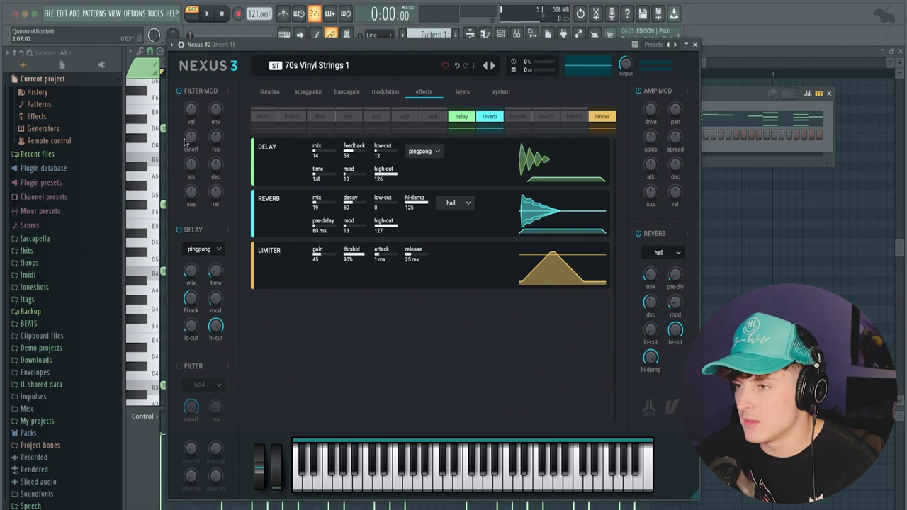
{"action": "left_click", "coordinate": [695, 44]}
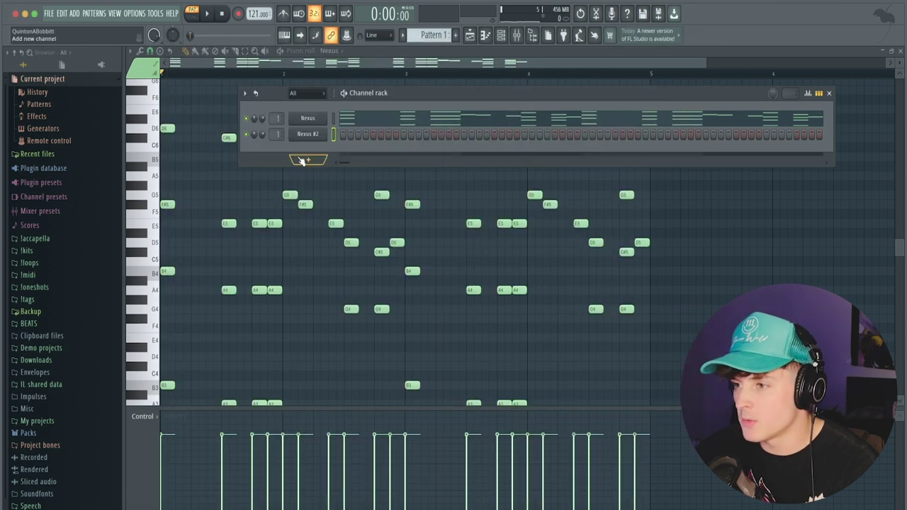
Add a Kontakt instrument as a new channel in the channel rack.
{"action": "left_click", "coordinate": [290, 158]}
{"action": "left_click", "coordinate": [290, 157]}
{"action": "left_click", "coordinate": [291, 157]}
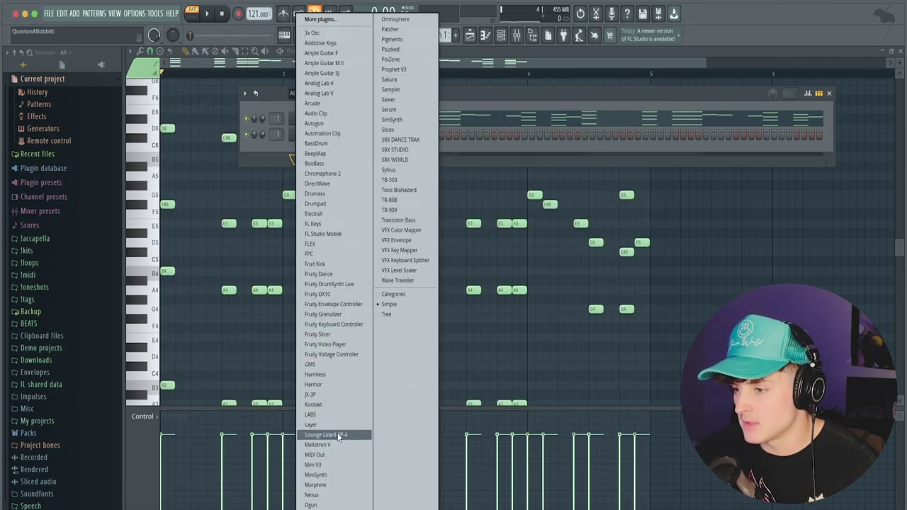
{"action": "left_click", "coordinate": [311, 404]}
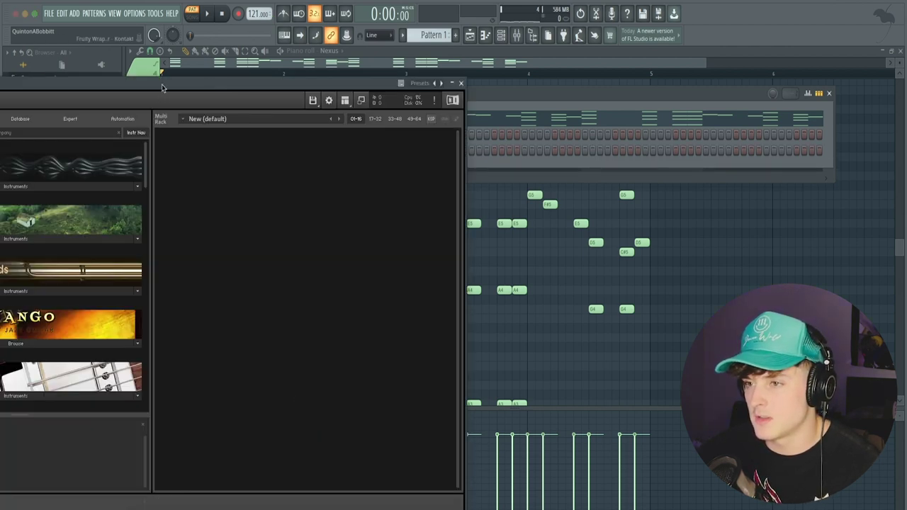
Load the Gypsy Romantic Violin from Kontakt's Balkan Ethnic Orchestra library and close the plugin window.
{"action": "left_click_drag", "start_coordinate": [162, 88], "coordinate": [434, 55]}
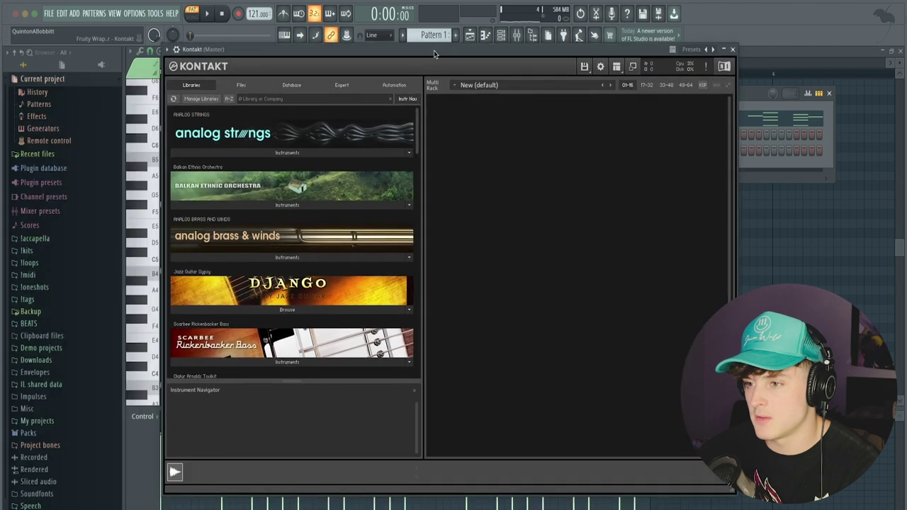
{"action": "left_click", "coordinate": [246, 206]}
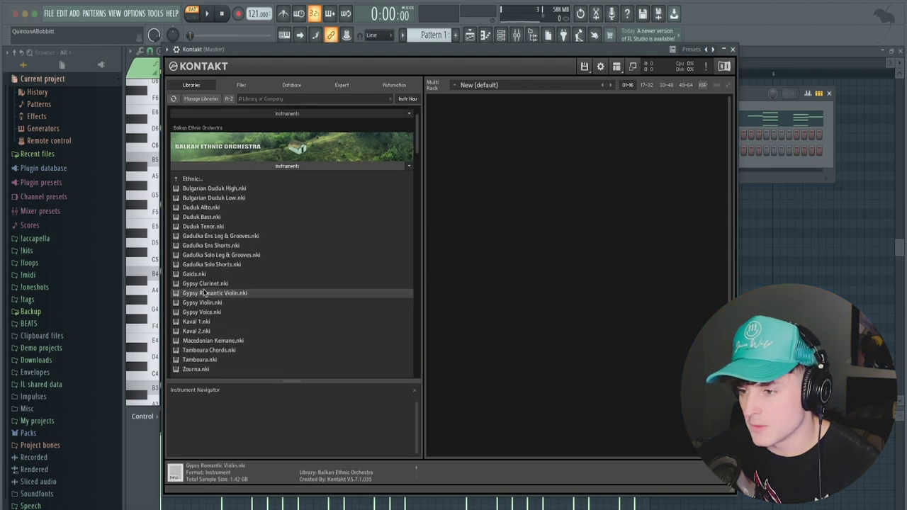
{"action": "left_click", "coordinate": [733, 49]}
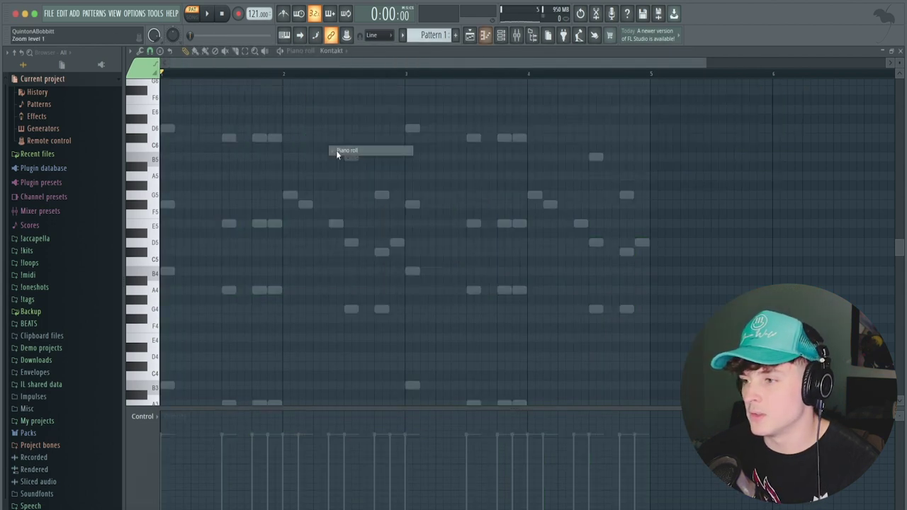
Write half-bar Kontakt notes: B4 at bar 1, G5 at bar 2 and F#5 in the second half of bar 2.
{"action": "key", "text": "space"}
{"action": "left_click_drag", "start_coordinate": [169, 274], "coordinate": [216, 293]}
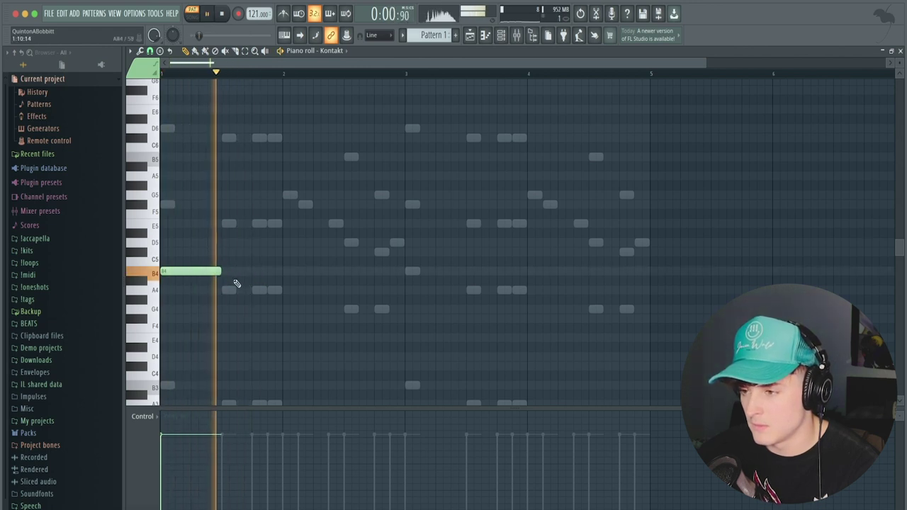
{"action": "key", "text": "space"}
{"action": "scroll", "coordinate": [274, 300], "scroll_direction": "down", "scroll_amount": 3}
{"action": "left_click", "coordinate": [283, 153]}
{"action": "left_click_drag", "start_coordinate": [283, 151], "coordinate": [283, 95]}
{"action": "key", "text": "space"}
{"action": "scroll", "coordinate": [333, 212], "scroll_direction": "up", "scroll_amount": 3}
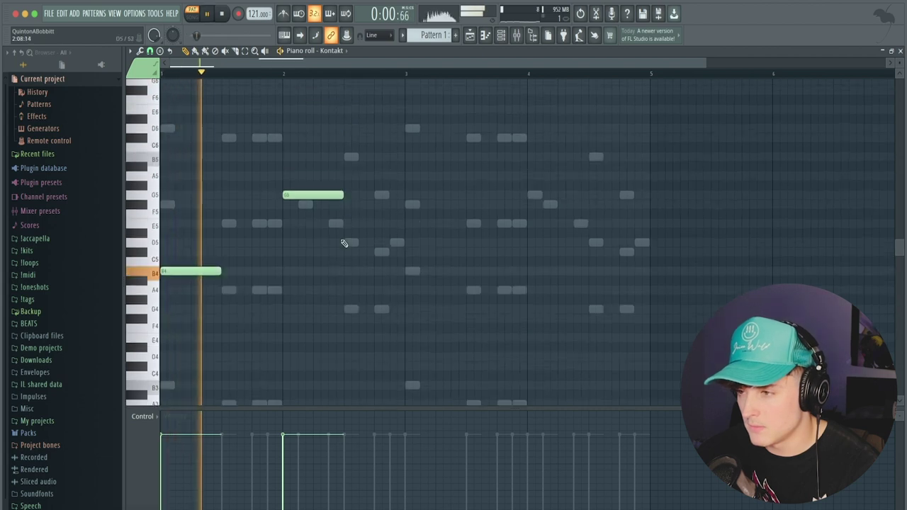
{"action": "left_click", "coordinate": [345, 204]}
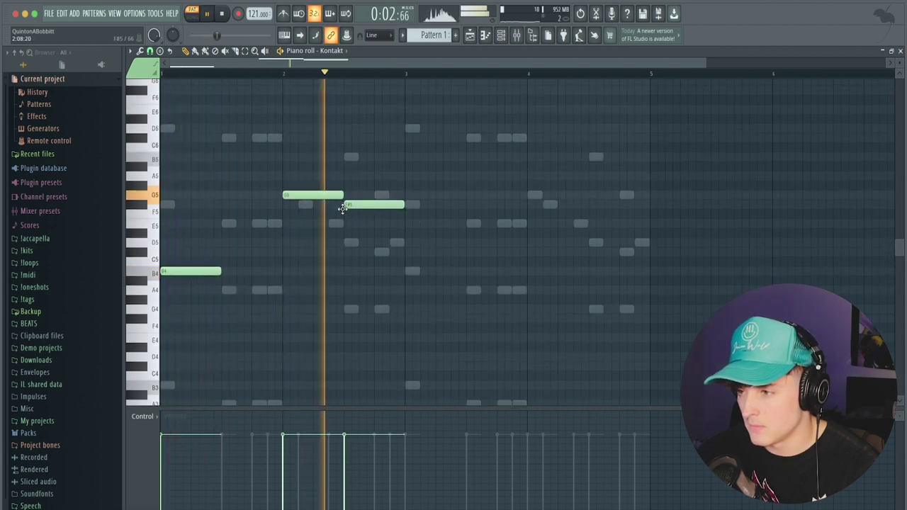
Duplicate the two-bar Kontakt phrase into bars 3 and 4, and move the Kontakt channel above Nexus #2 in the channel rack.
{"action": "key", "text": "super+b"}
{"action": "key", "text": "super+d"}
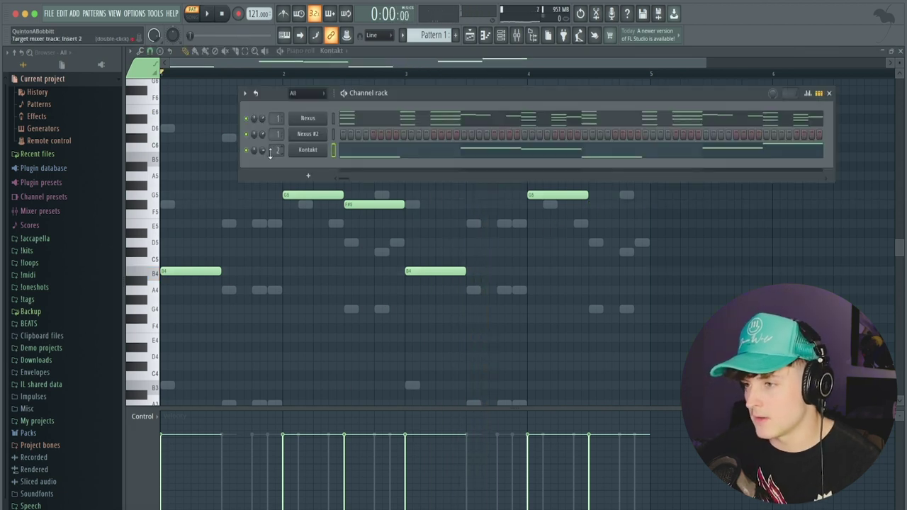
{"action": "key", "text": "alt+Up"}
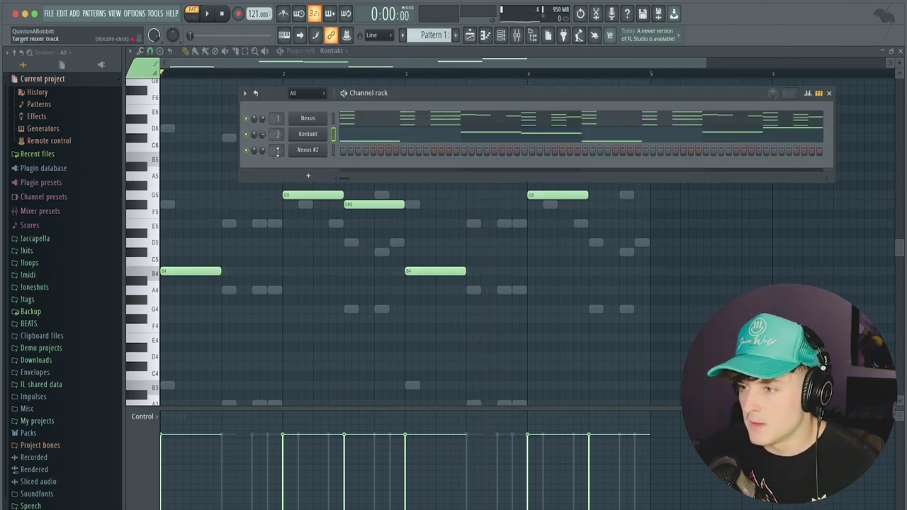
Choose the Mute Guitars 1 preset from the Plucked category in Nexus #2 and close its plugin window.
{"action": "left_click", "coordinate": [303, 151]}
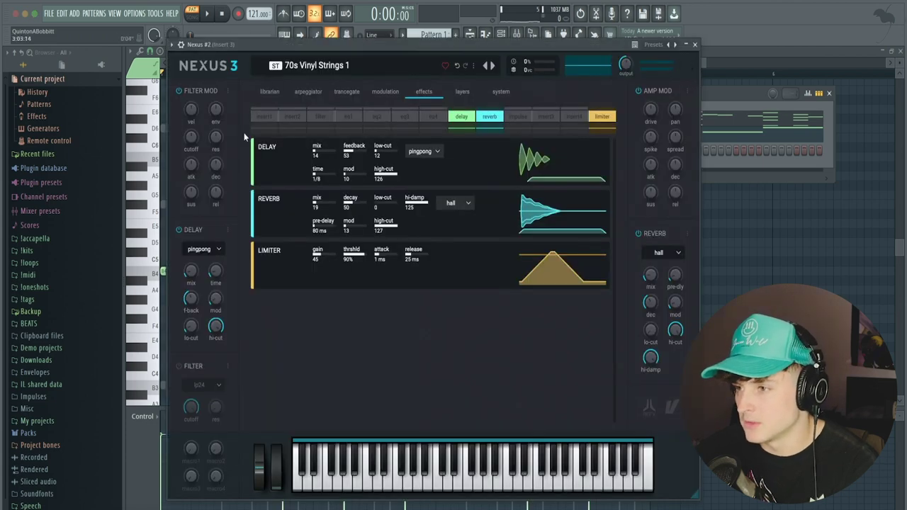
{"action": "left_click", "coordinate": [270, 92]}
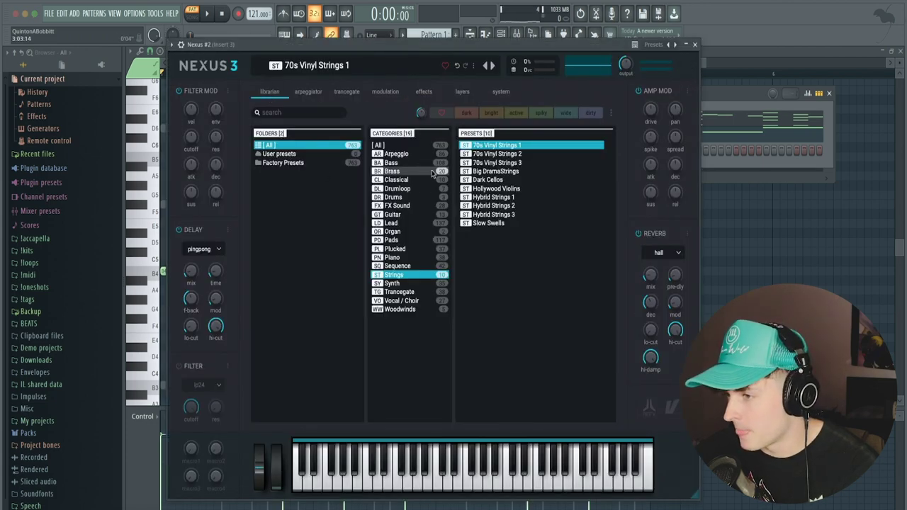
{"action": "left_click", "coordinate": [418, 241]}
{"action": "left_click", "coordinate": [413, 249]}
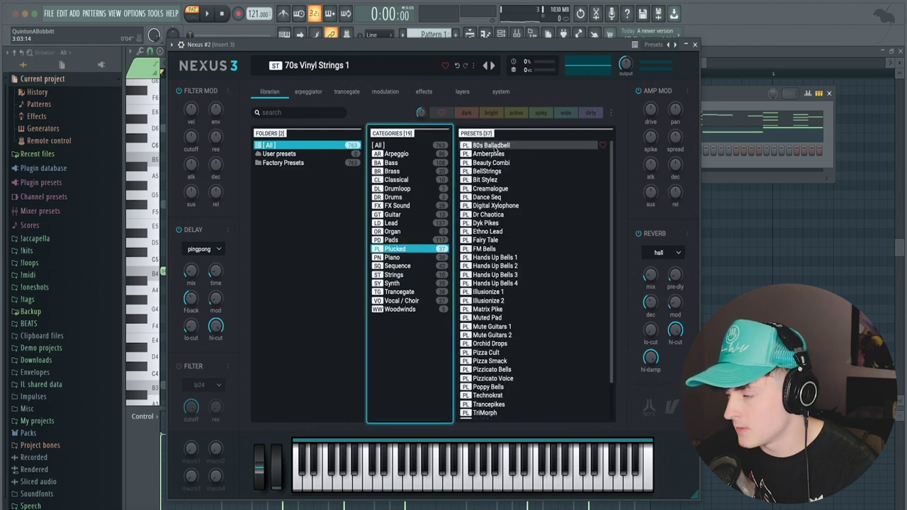
{"action": "left_click", "coordinate": [498, 171]}
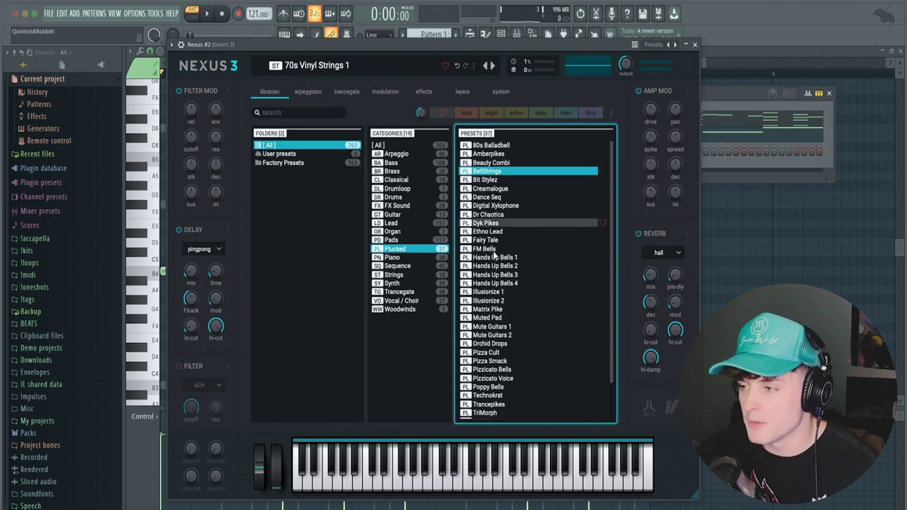
{"action": "left_click", "coordinate": [494, 326]}
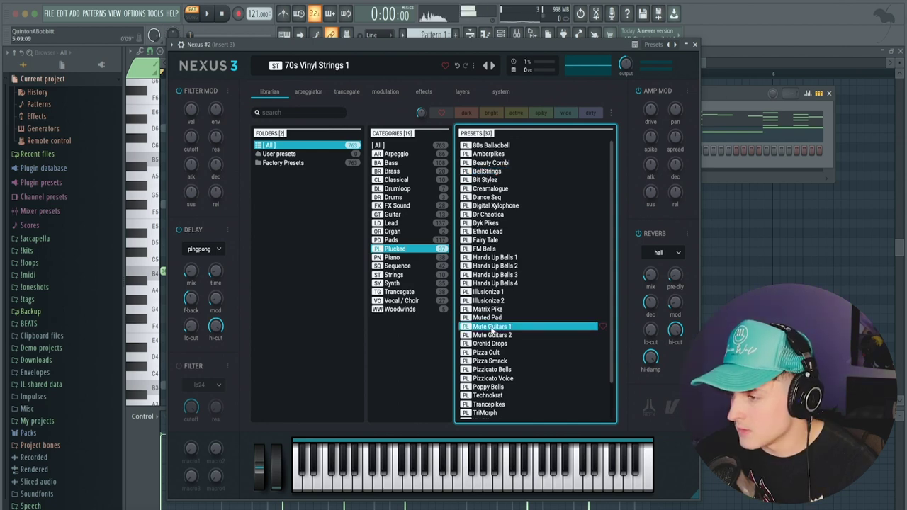
{"action": "left_click", "coordinate": [694, 45]}
Play the pattern, raise the last Nexus #2 note in bar 4 to F#6, and transpose the Nexus #2 notes up an octave.
{"action": "key", "text": "space"}
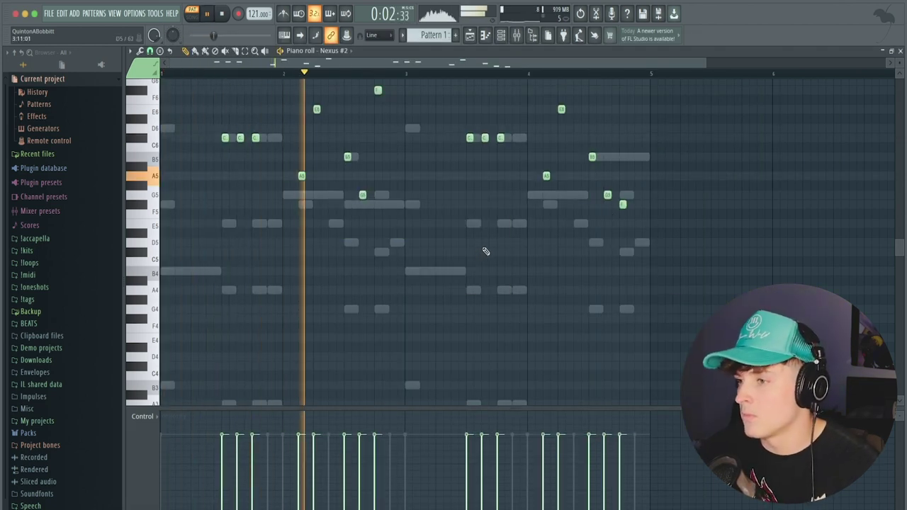
{"action": "left_click_drag", "start_coordinate": [596, 218], "coordinate": [634, 196]}
{"action": "key", "text": "ctrl+Up"}
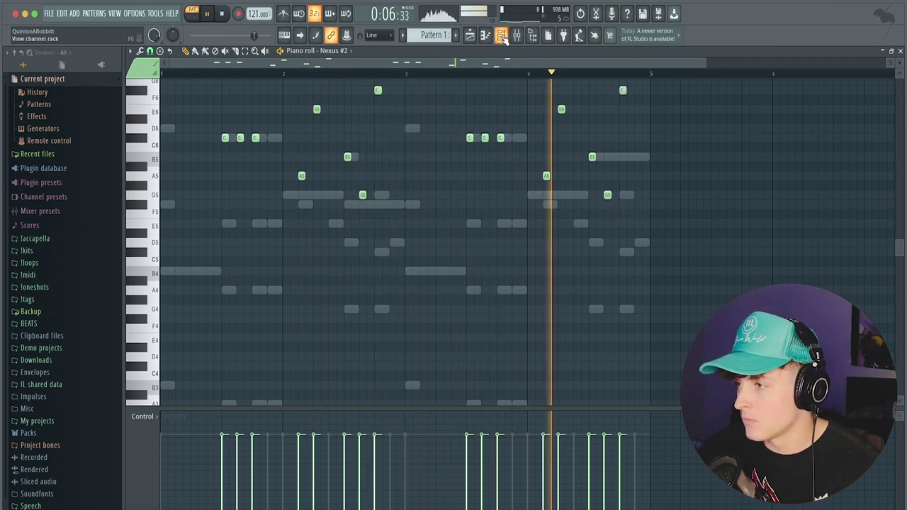
Add Fruity Parametric EQ 2 to the first effect slot of mixer track Insert 3 for the Nexus #2 channel.
{"action": "key", "text": "F6"}
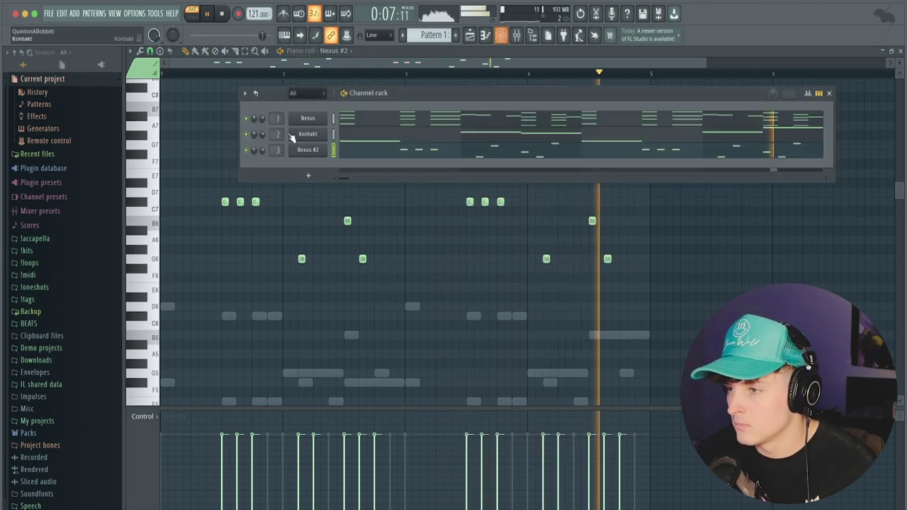
{"action": "left_click", "coordinate": [516, 36]}
{"action": "left_click", "coordinate": [519, 34]}
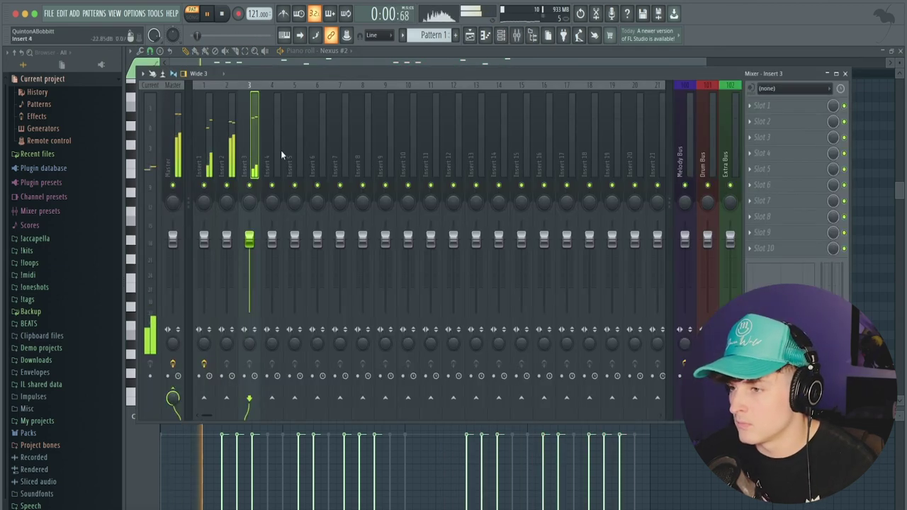
{"action": "left_click", "coordinate": [761, 105]}
{"action": "mouse_move", "coordinate": [763, 121]}
{"action": "left_click", "coordinate": [614, 20]}
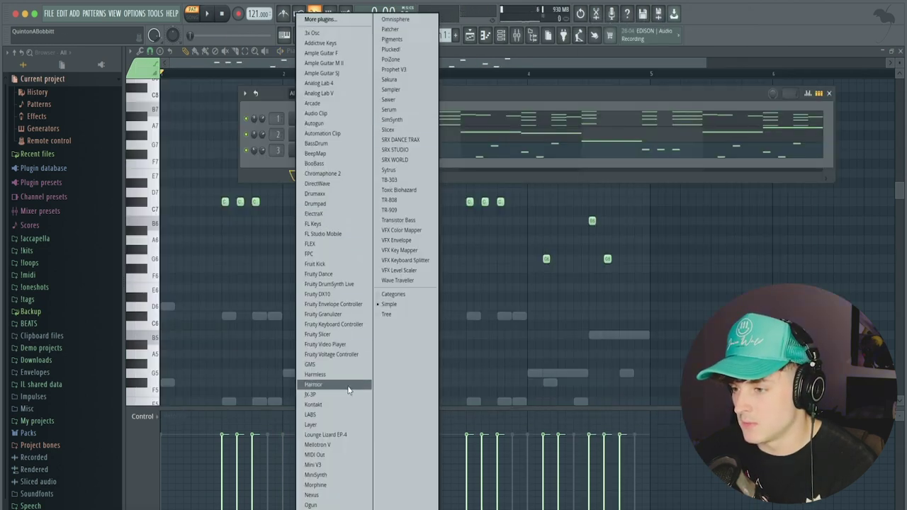
Add another Nexus channel and audition its Guitar presets, from Jazzy Guitar and Dance Guitar to Guitar Strummed 2.
{"action": "left_click", "coordinate": [337, 495]}
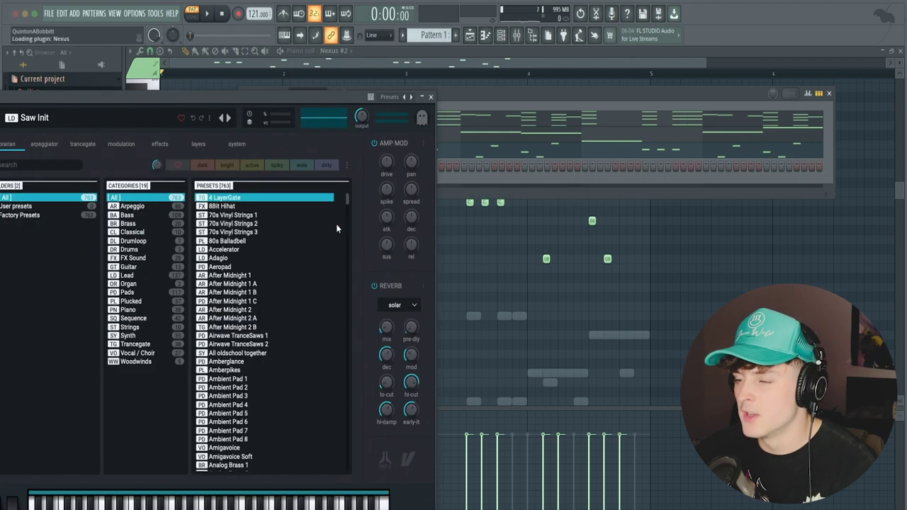
{"action": "left_click", "coordinate": [141, 269]}
{"action": "left_click", "coordinate": [223, 259]}
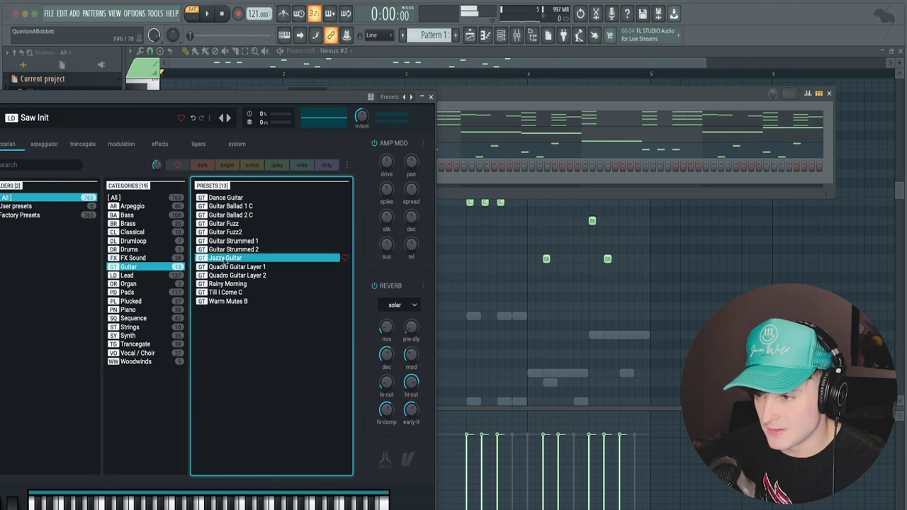
{"action": "left_click", "coordinate": [234, 241]}
{"action": "left_click", "coordinate": [229, 224]}
{"action": "left_click", "coordinate": [227, 198]}
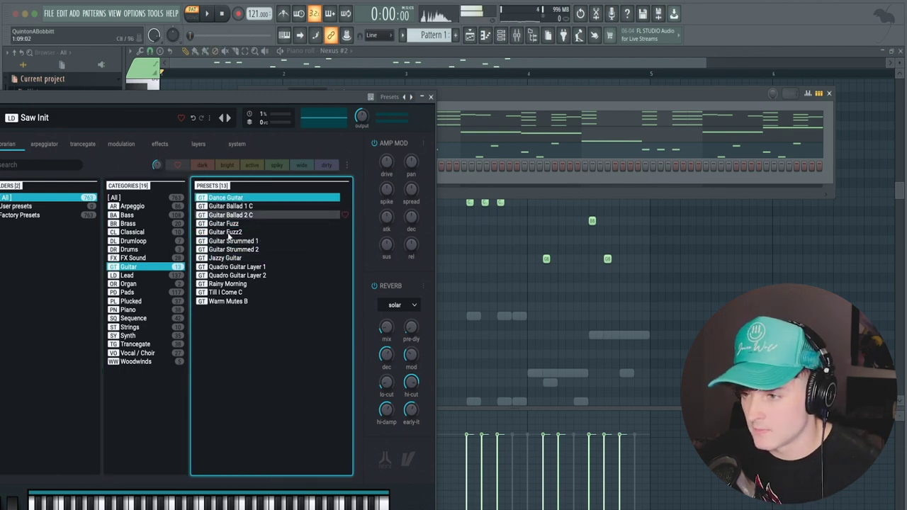
{"action": "left_click", "coordinate": [229, 249]}
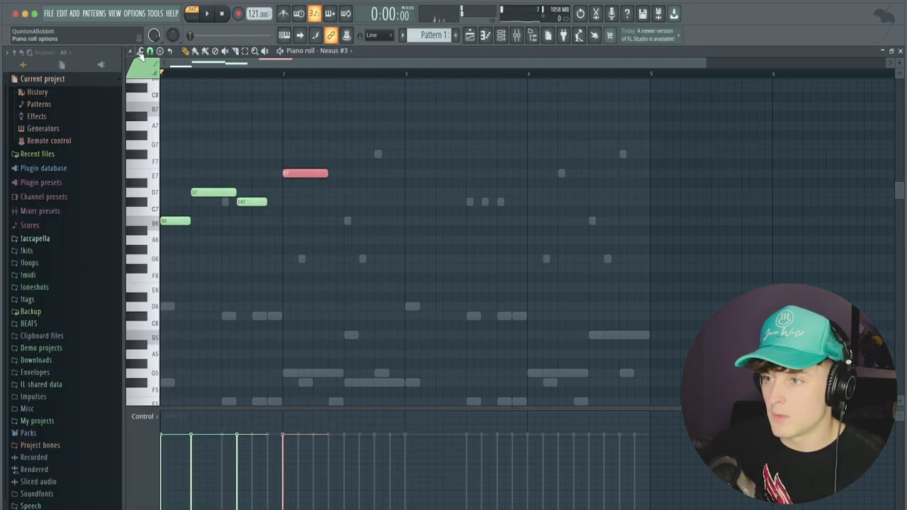
Set the piano roll snap to 1/6 beat and chop the E7 note at bar 2 into a roll with rising velocities.
{"action": "left_click", "coordinate": [140, 55]}
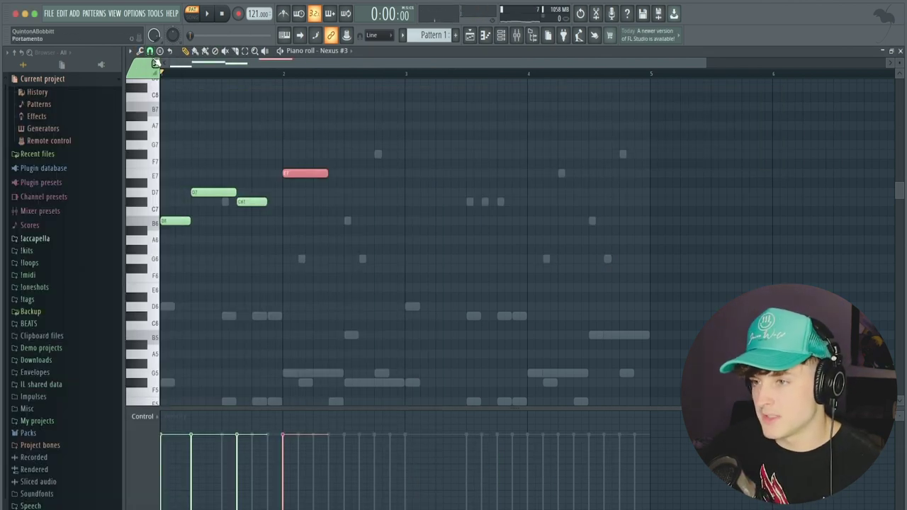
{"action": "left_click", "coordinate": [151, 53]}
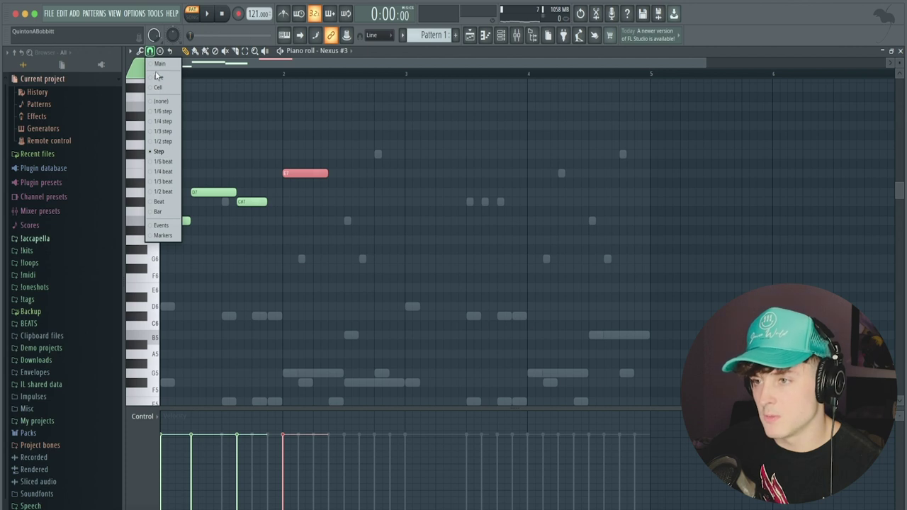
{"action": "left_click", "coordinate": [155, 166]}
{"action": "left_click_drag", "start_coordinate": [262, 160], "coordinate": [340, 184]}
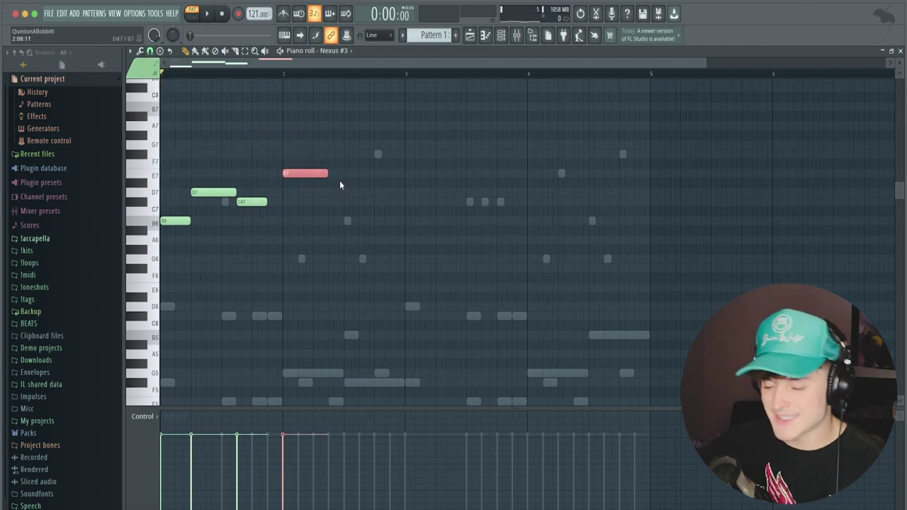
{"action": "key", "text": "ctrl+u"}
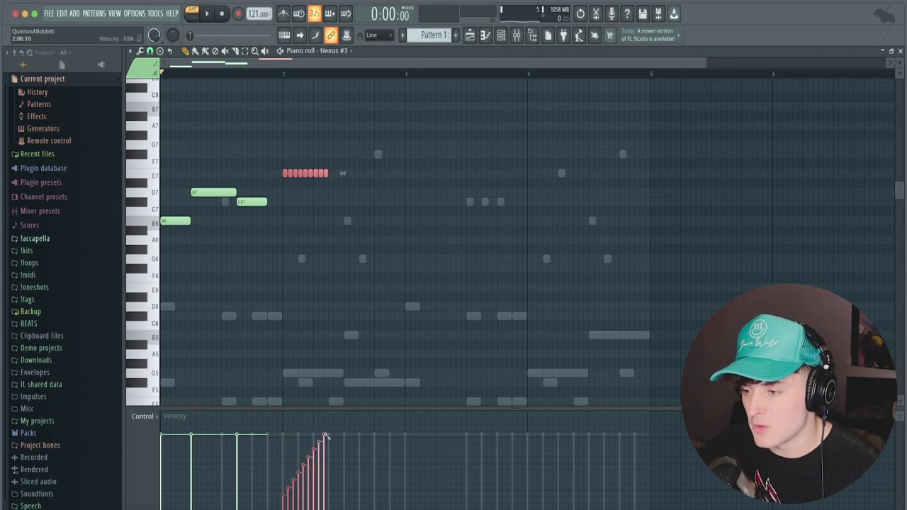
Delete the A7 note at the end of bar 4, lower the short F#7 in bar 4 to D7, and play the pattern.
{"action": "key", "text": "space"}
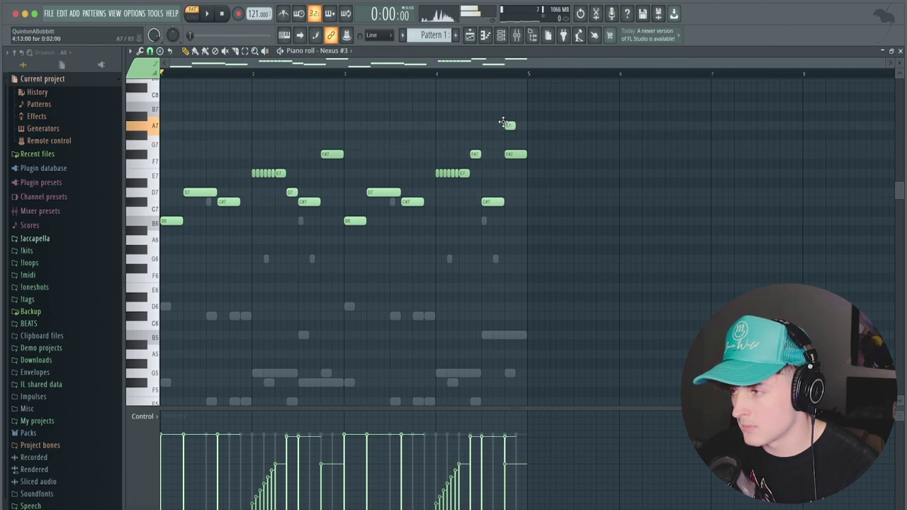
{"action": "right_click", "coordinate": [506, 124]}
{"action": "key", "text": "space"}
{"action": "left_click_drag", "start_coordinate": [475, 154], "coordinate": [473, 191]}
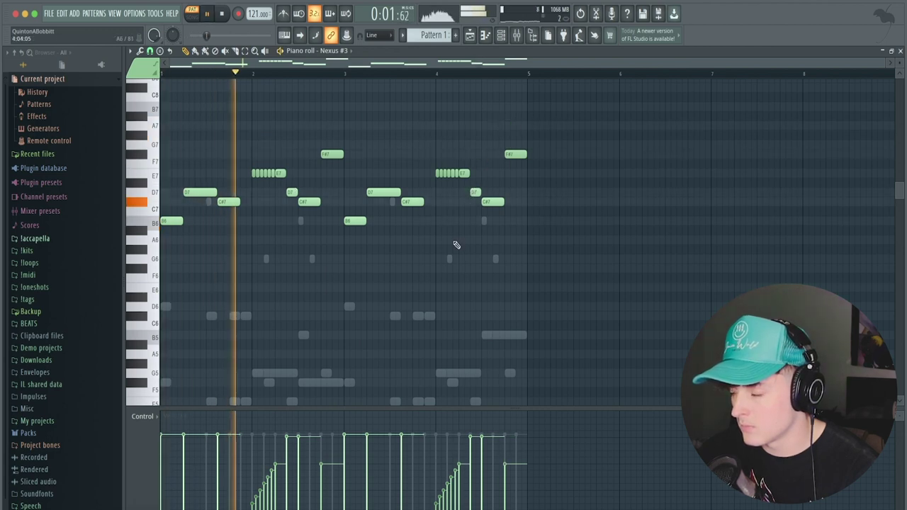
{"action": "key", "text": "space"}
Route the Nexus #3 channel to mixer track Insert 4 and add Fruity Parametric EQ 2 to its first effect slot.
{"action": "key", "text": "F6"}
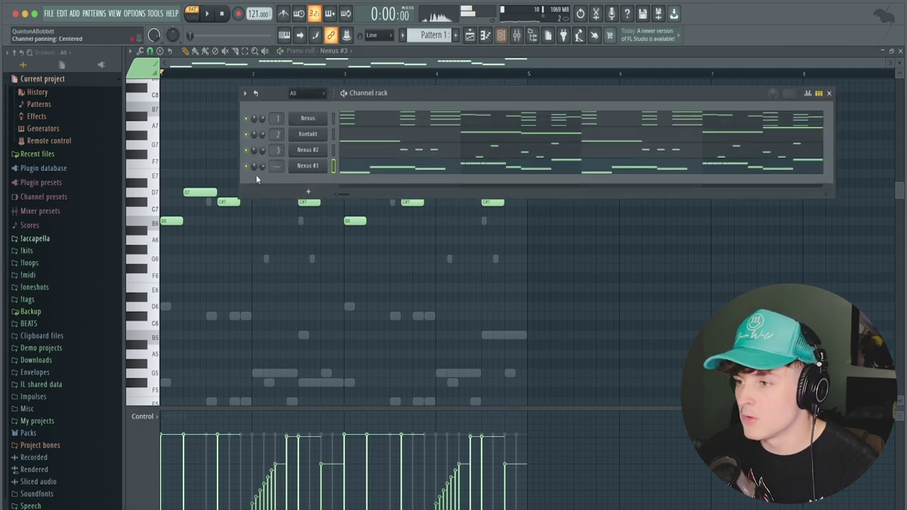
{"action": "left_click", "coordinate": [522, 39]}
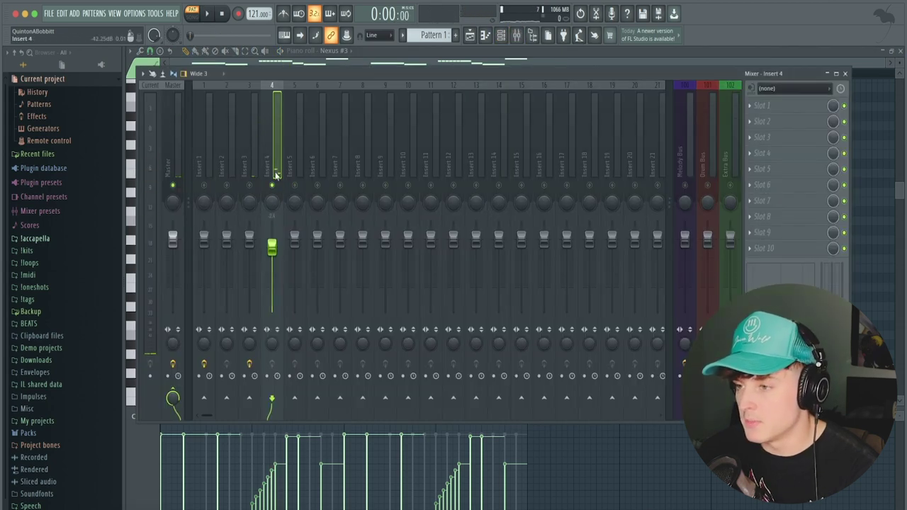
{"action": "key", "text": "space"}
{"action": "left_click", "coordinate": [763, 106]}
{"action": "left_click", "coordinate": [617, 22]}
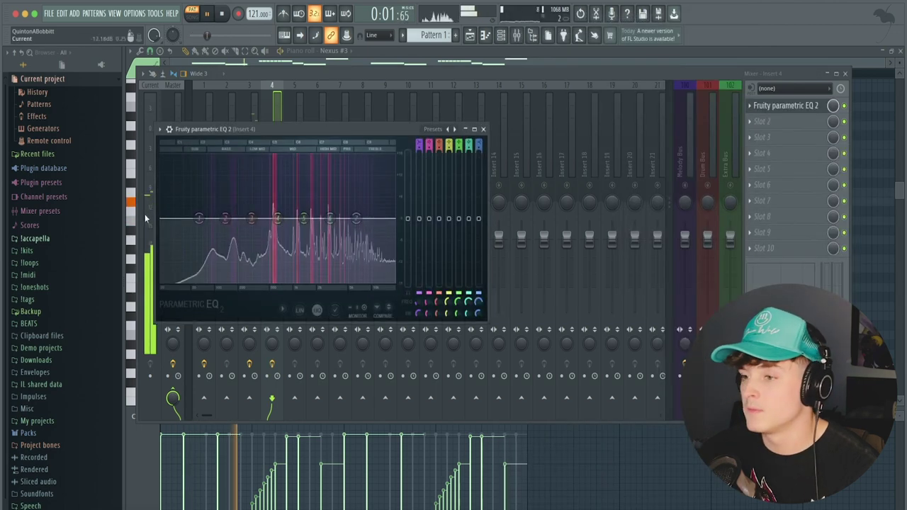
Lower EQ bands 1 and 7 on Insert 4 to reduce lows and highs, and adjust the bands between them.
{"action": "left_click_drag", "start_coordinate": [199, 218], "coordinate": [225, 248]}
{"action": "left_click_drag", "start_coordinate": [357, 218], "coordinate": [376, 248]}
{"action": "left_click", "coordinate": [303, 220]}
{"action": "left_click_drag", "start_coordinate": [278, 218], "coordinate": [275, 220]}
{"action": "left_click_drag", "start_coordinate": [332, 228], "coordinate": [349, 236]}
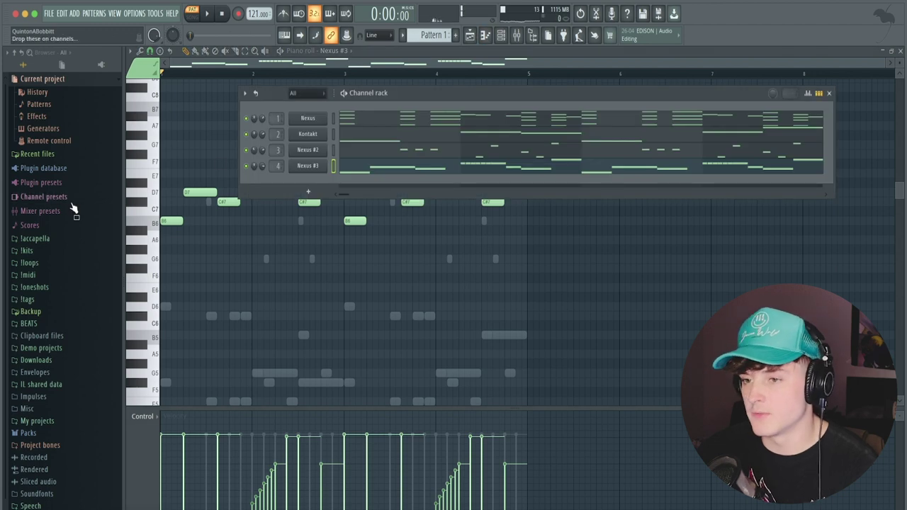
Open the Full Circle drum kit folder inside !kits and !!QB in the browser.
{"action": "left_click", "coordinate": [61, 252]}
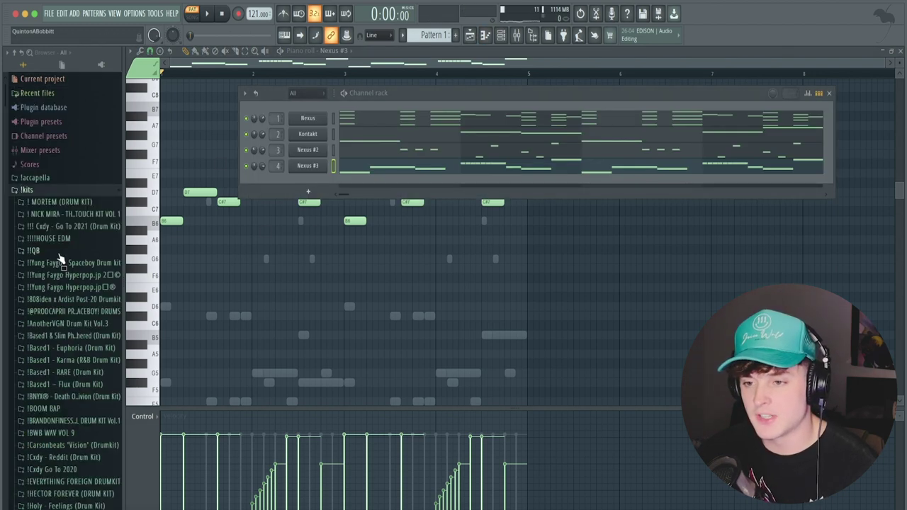
{"action": "left_click", "coordinate": [63, 253]}
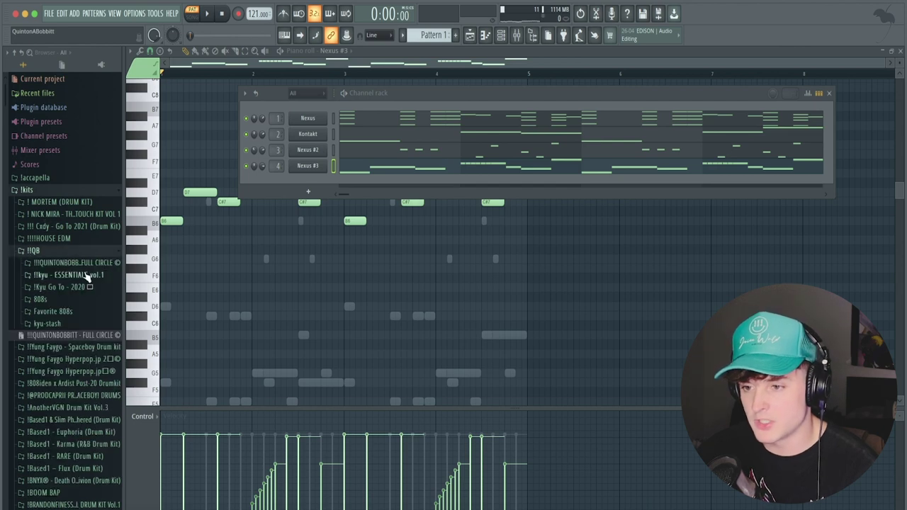
{"action": "left_click", "coordinate": [78, 263]}
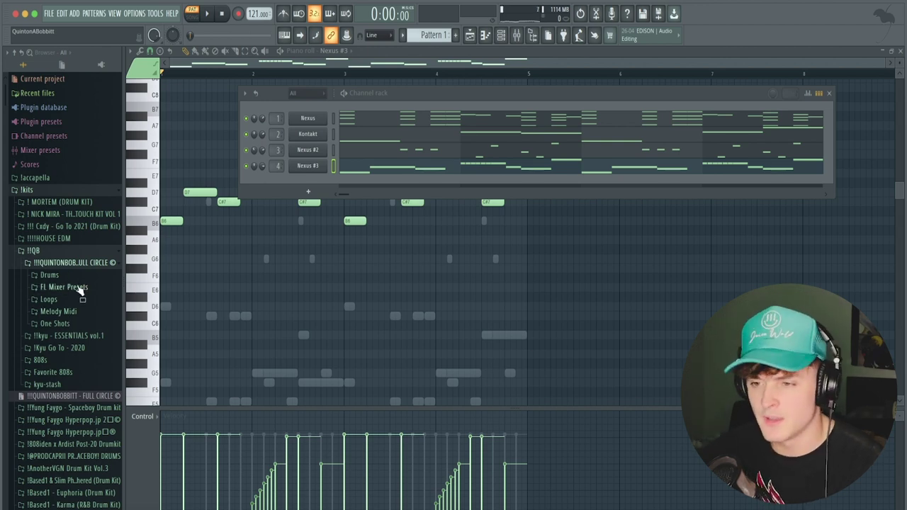
Load the bass - doubled sample from the kit's One Shots Bass folder into a new channel and set it to Cut itself.
{"action": "left_click", "coordinate": [57, 324]}
{"action": "left_click", "coordinate": [68, 338]}
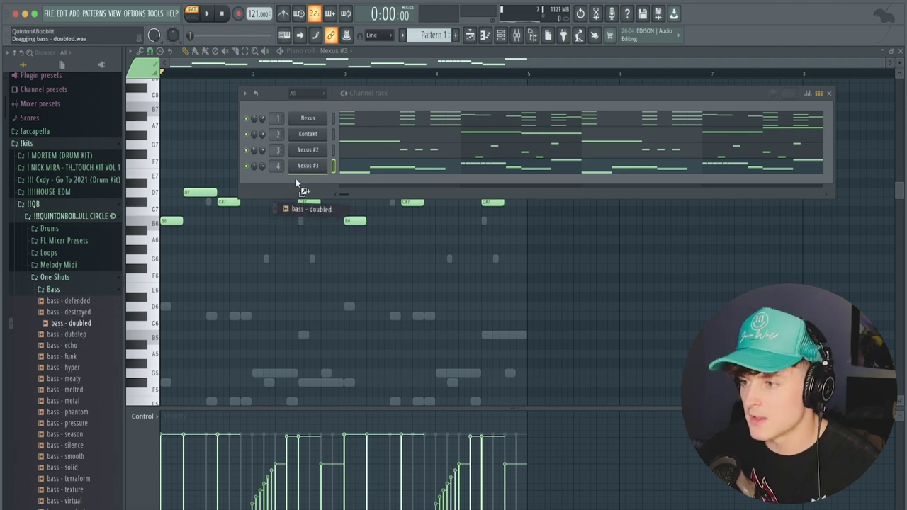
{"action": "left_click_drag", "start_coordinate": [296, 182], "coordinate": [305, 182]}
{"action": "right_click", "coordinate": [328, 180]}
{"action": "left_click", "coordinate": [364, 249]}
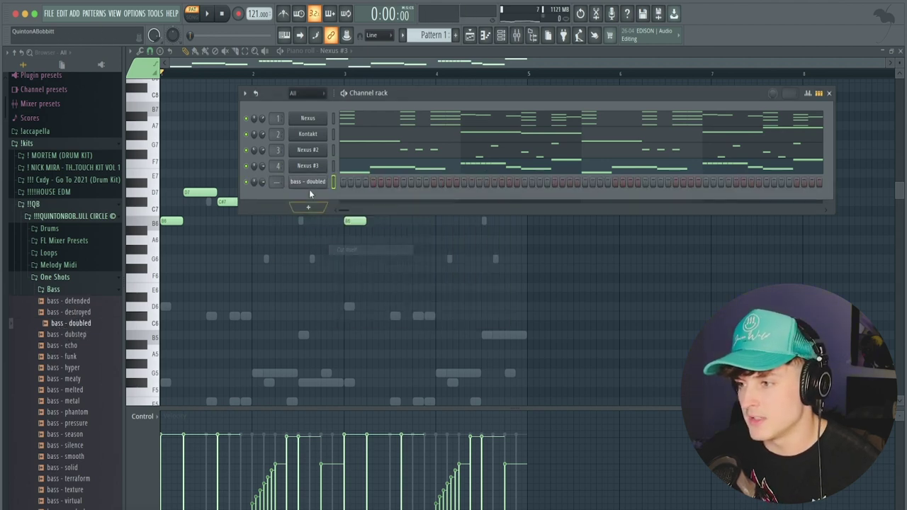
Turn on the volume envelope of the bass - doubled channel and enable Normalize for its sample.
{"action": "left_click", "coordinate": [308, 184]}
{"action": "left_click", "coordinate": [223, 190]}
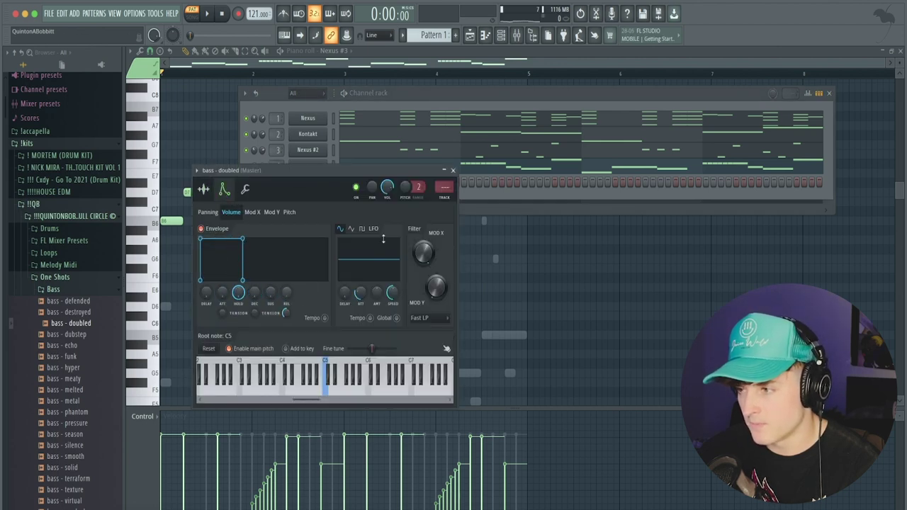
{"action": "left_click", "coordinate": [454, 172]}
{"action": "left_click", "coordinate": [307, 182]}
{"action": "left_click", "coordinate": [203, 189]}
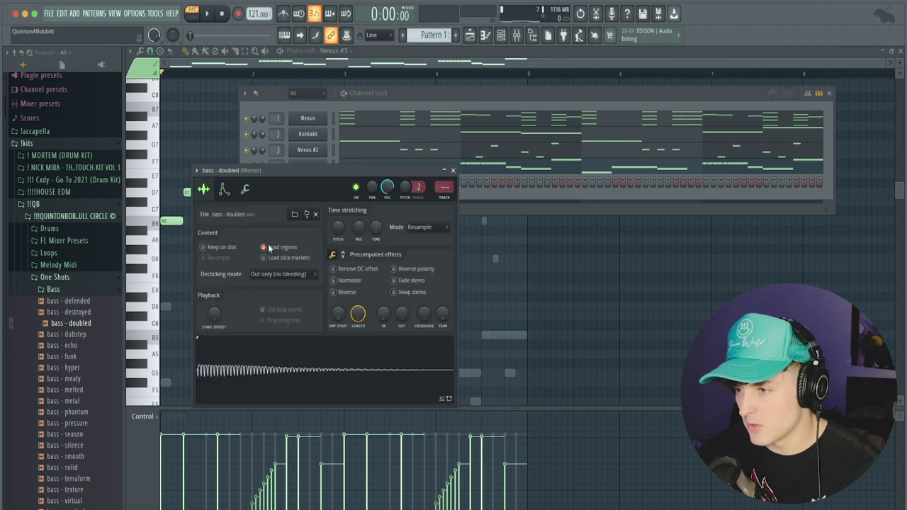
{"action": "left_click", "coordinate": [349, 281]}
{"action": "left_click", "coordinate": [453, 172]}
Place the first note of the bass - doubled line at the start of bar 1 in the piano roll and play the pattern.
{"action": "right_click", "coordinate": [319, 184]}
{"action": "left_click", "coordinate": [339, 182]}
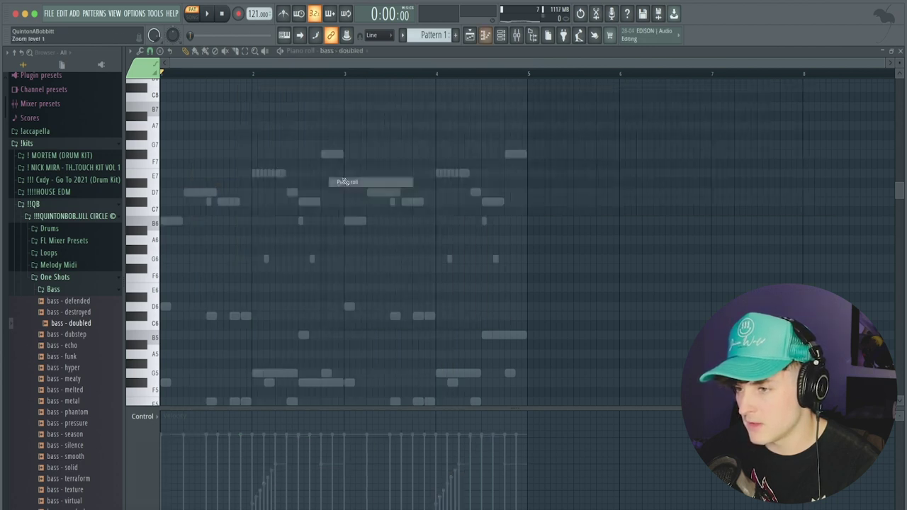
{"action": "left_click_drag", "start_coordinate": [165, 221], "coordinate": [148, 230]}
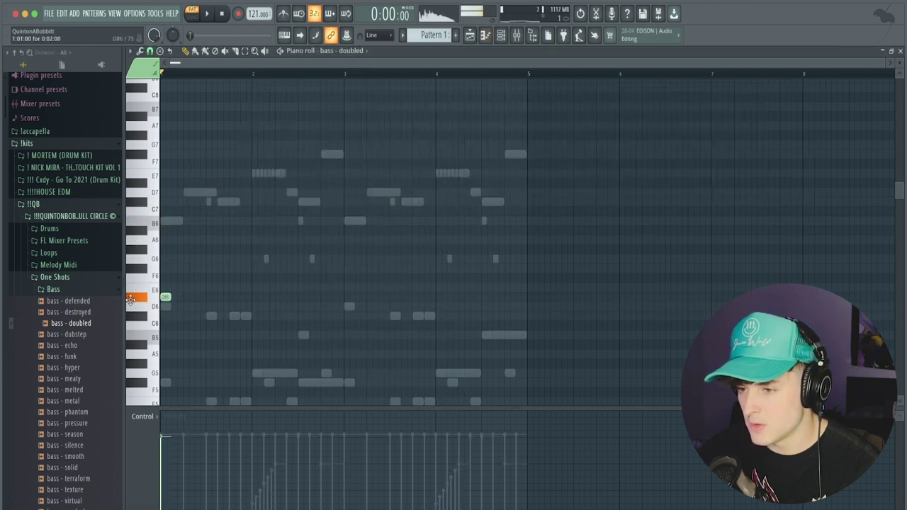
{"action": "key", "text": "space"}
Adjust high-shelf band 7 and slightly raise band 1 in the Fruity Parametric EQ 2 on Insert 7.
{"action": "key", "text": "F9"}
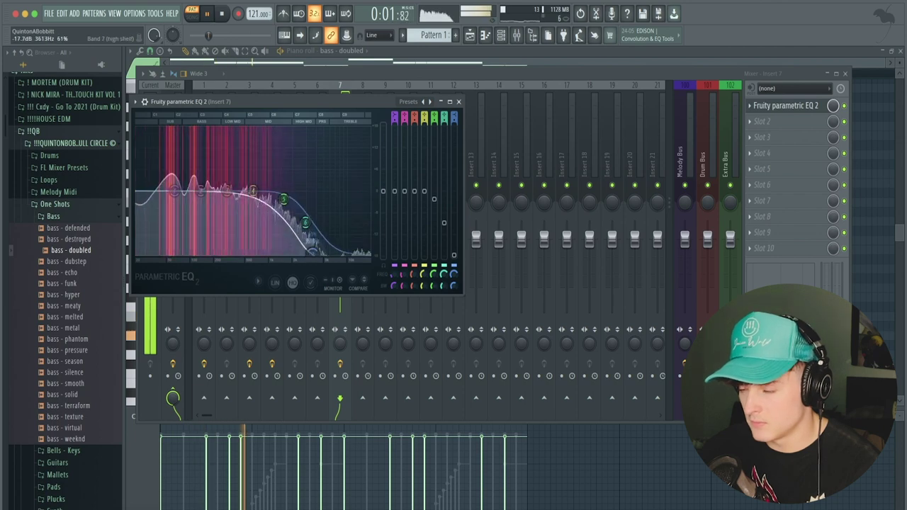
{"action": "left_click_drag", "start_coordinate": [312, 252], "coordinate": [314, 231]}
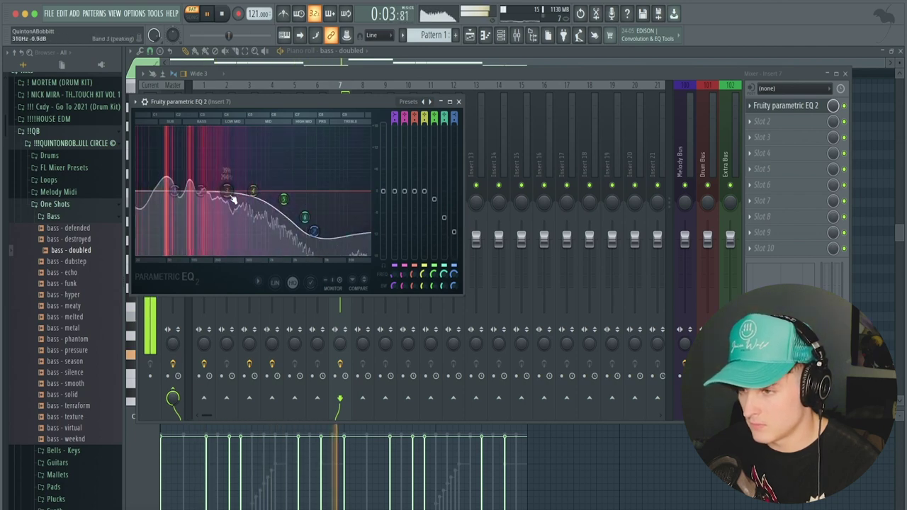
{"action": "left_click_drag", "start_coordinate": [174, 191], "coordinate": [175, 189]}
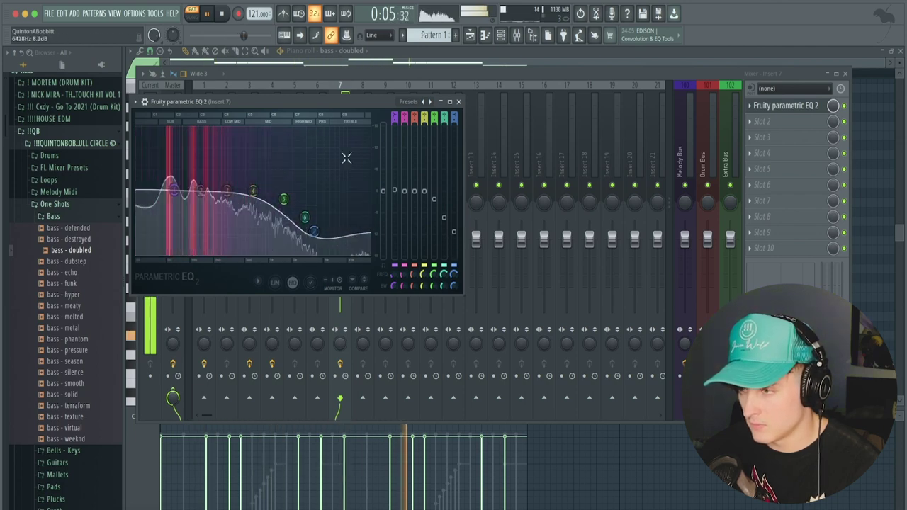
{"action": "left_click", "coordinate": [457, 101]}
Draw three short C#6 notes in the second half of bar 1 in the Nexus #4 piano roll.
{"action": "right_click", "coordinate": [330, 194]}
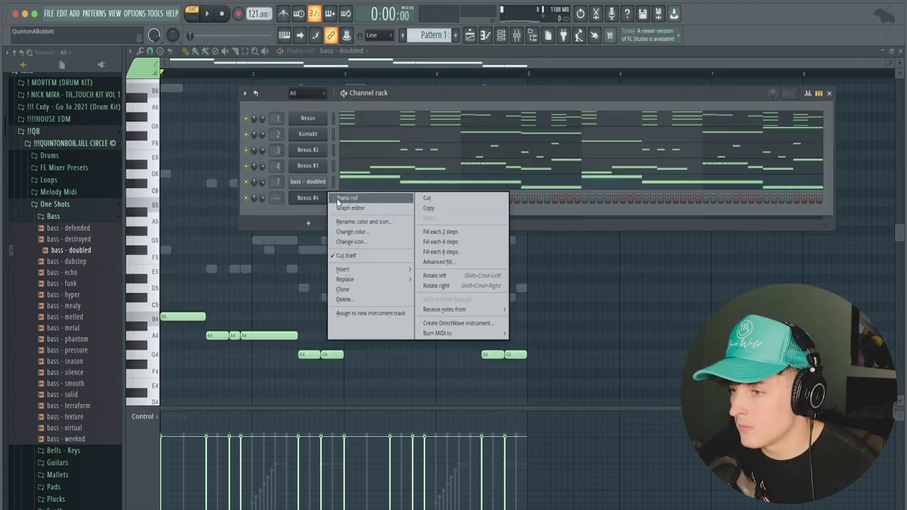
{"action": "left_click", "coordinate": [337, 198]}
{"action": "key", "text": "space"}
{"action": "left_click", "coordinate": [208, 184]}
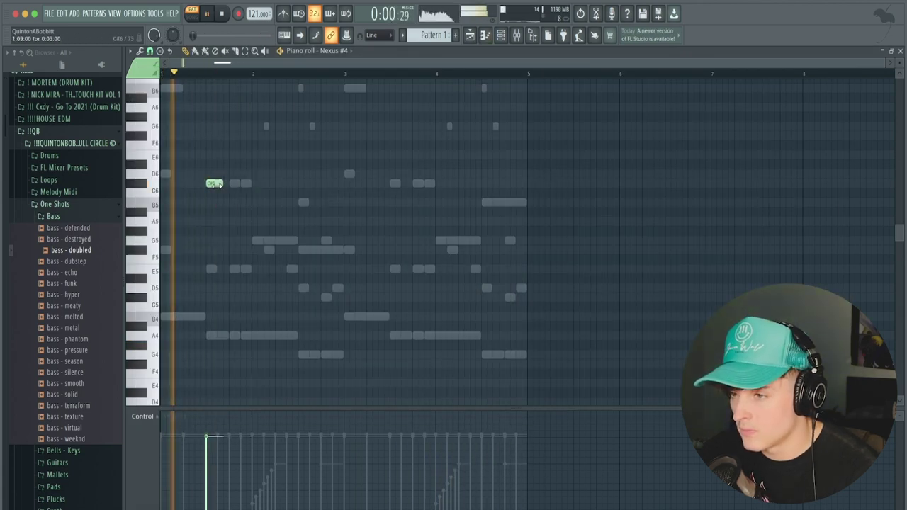
{"action": "key", "text": "space"}
{"action": "left_click", "coordinate": [211, 183]}
{"action": "key", "text": "space"}
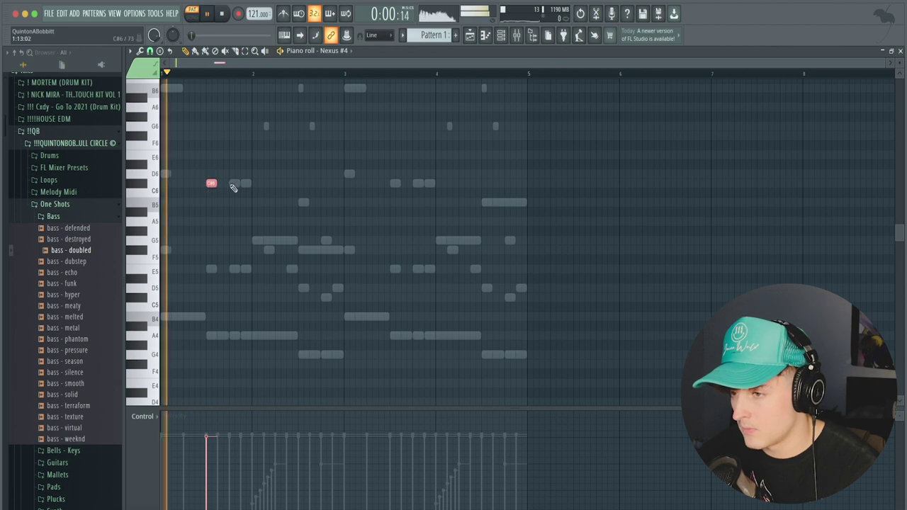
{"action": "left_click", "coordinate": [231, 183]}
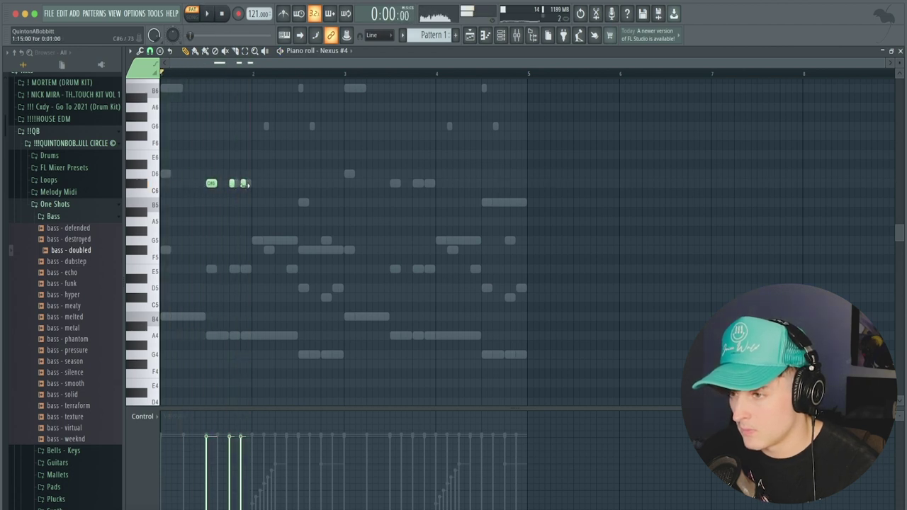
{"action": "left_click", "coordinate": [243, 183]}
Add short G6, B6 and G6 notes across bar 2 of the Nexus #4 melody.
{"action": "left_click", "coordinate": [266, 126]}
{"action": "left_click", "coordinate": [300, 87]}
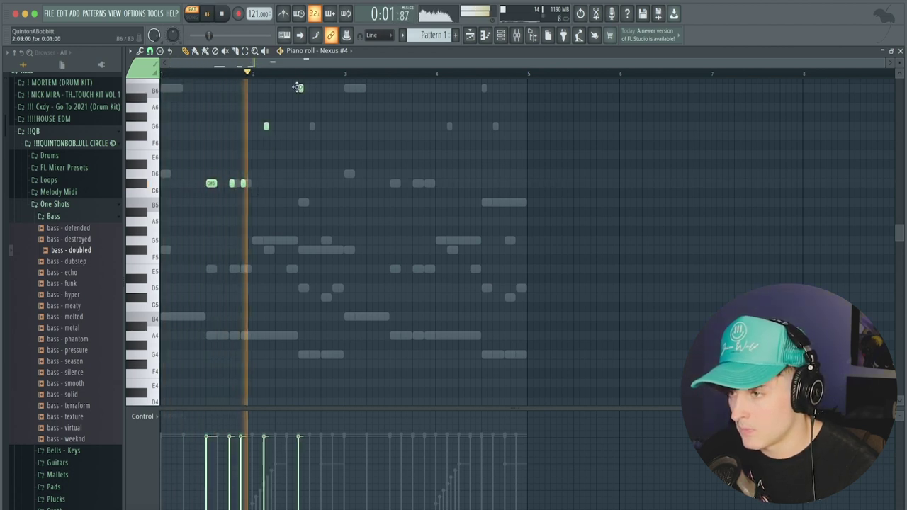
{"action": "left_click", "coordinate": [312, 126]}
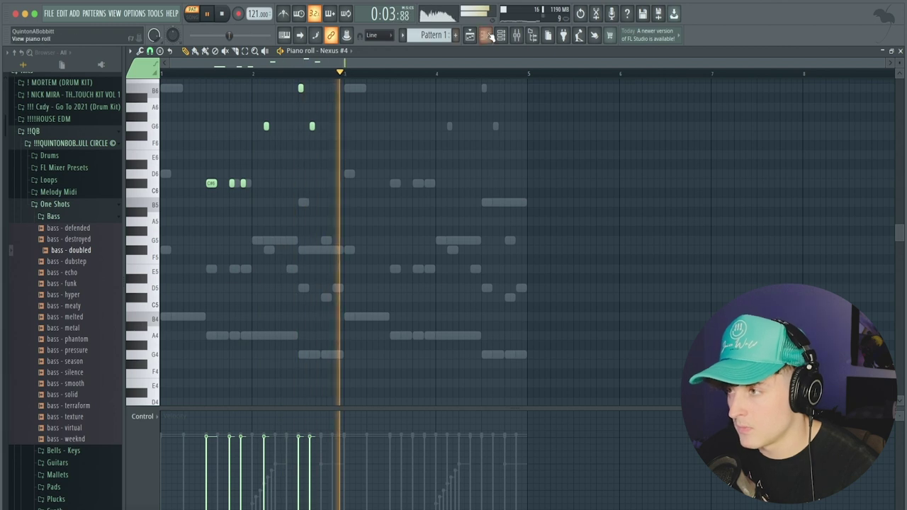
Solo the Nexus #4 channel and listen to its melody on its own.
{"action": "key", "text": "F6"}
{"action": "right_click", "coordinate": [252, 204]}
{"action": "left_click", "coordinate": [256, 207]}
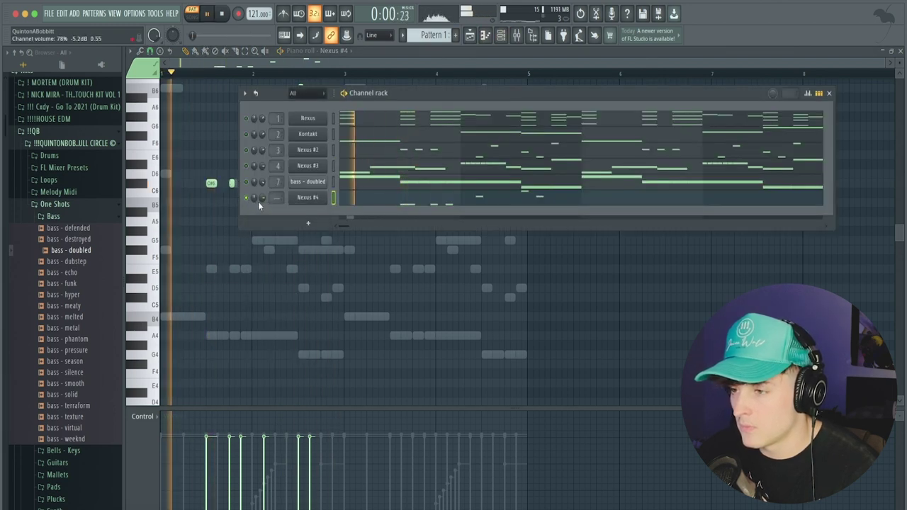
Extend the Nexus #4 melody with short F#6 and E6 notes at the end of bar 2 and play the pattern.
{"action": "right_click", "coordinate": [300, 322]}
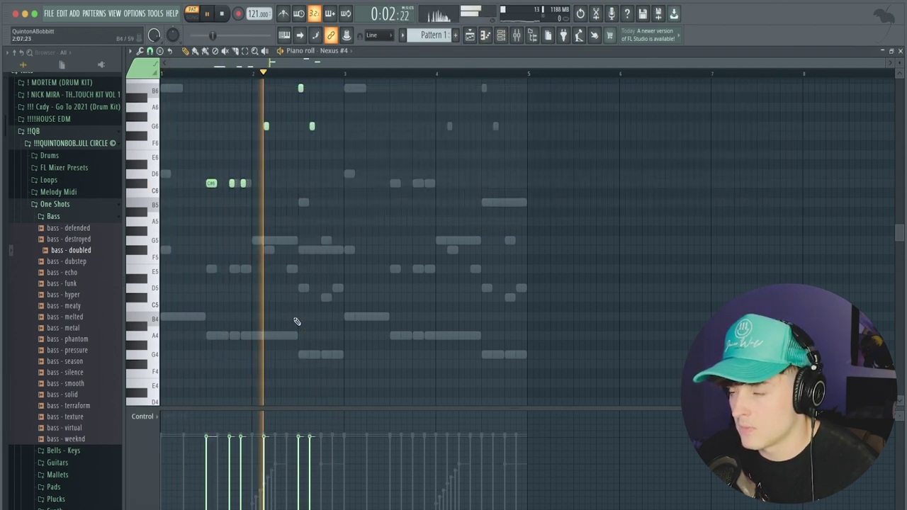
{"action": "scroll", "coordinate": [325, 226], "scroll_direction": "up", "scroll_amount": 5}
{"action": "key", "text": "space"}
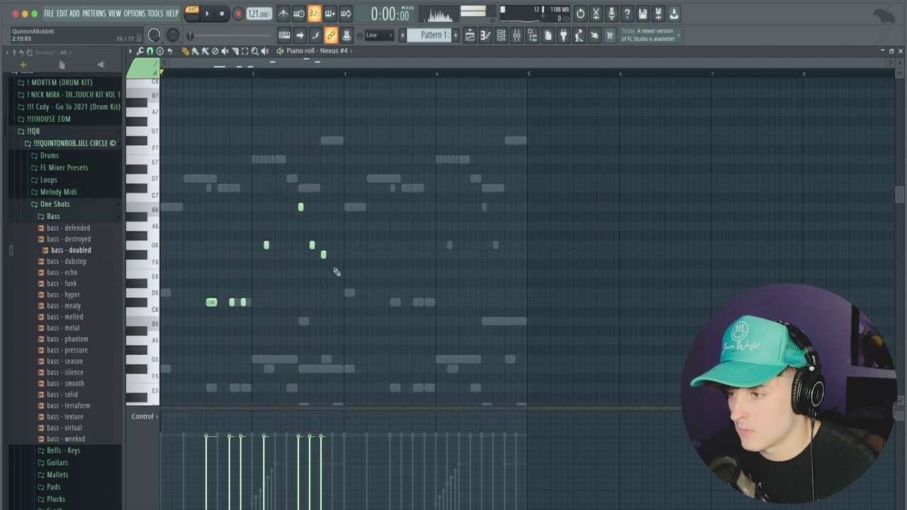
{"action": "left_click", "coordinate": [335, 274]}
{"action": "key", "text": "space"}
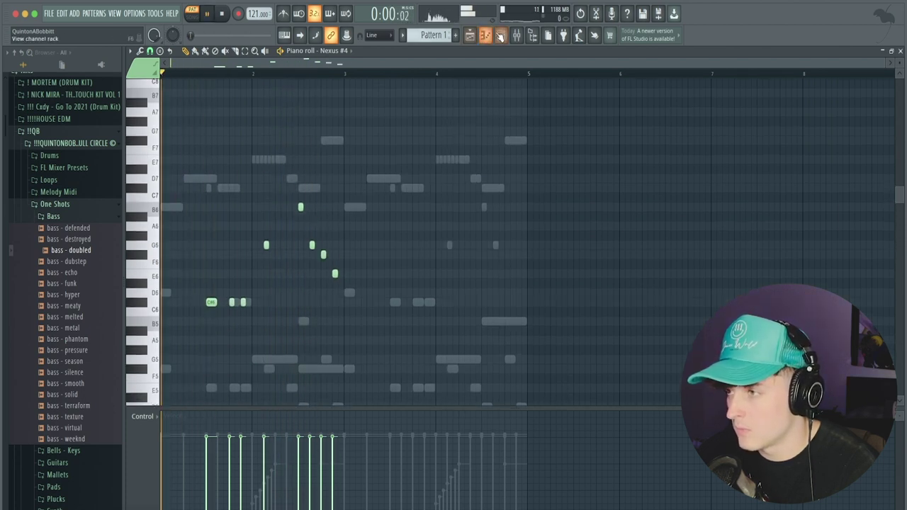
Move the Nexus #4 channel below Nexus #3 and lower its Insert 5 mixer fader to about -1.2 dB during playback.
{"action": "left_click", "coordinate": [500, 36]}
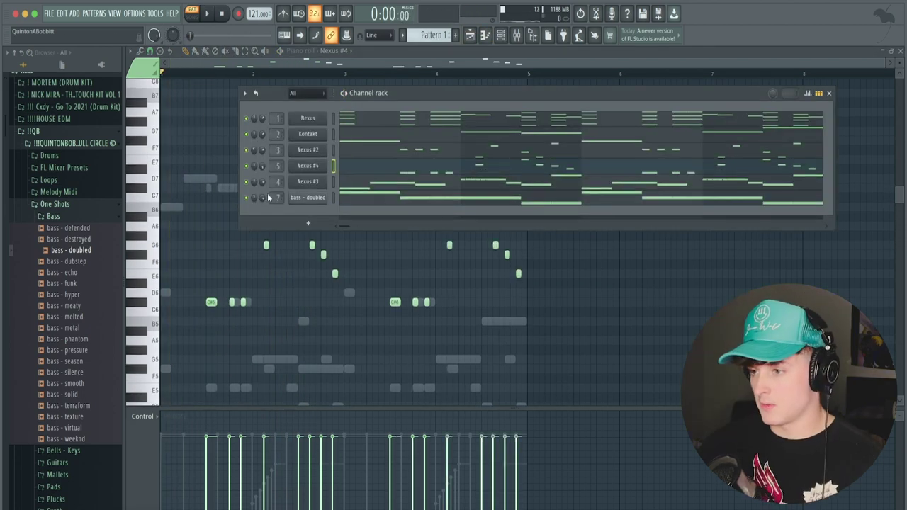
{"action": "key", "text": "alt+Down"}
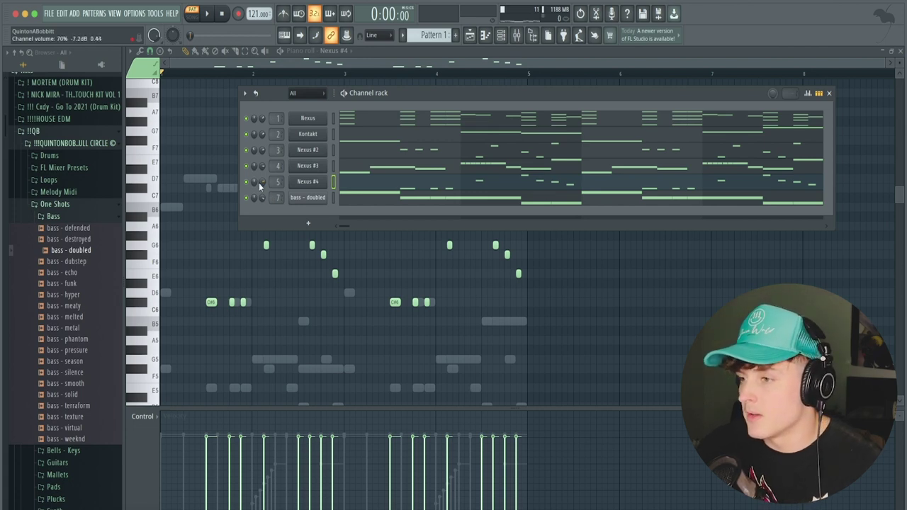
{"action": "key", "text": "space"}
{"action": "key", "text": "F9"}
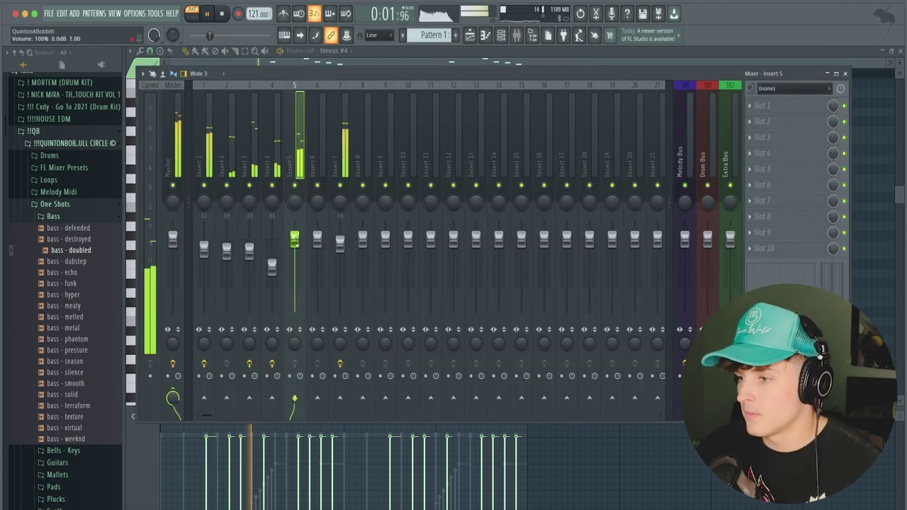
{"action": "left_click_drag", "start_coordinate": [295, 239], "coordinate": [299, 248]}
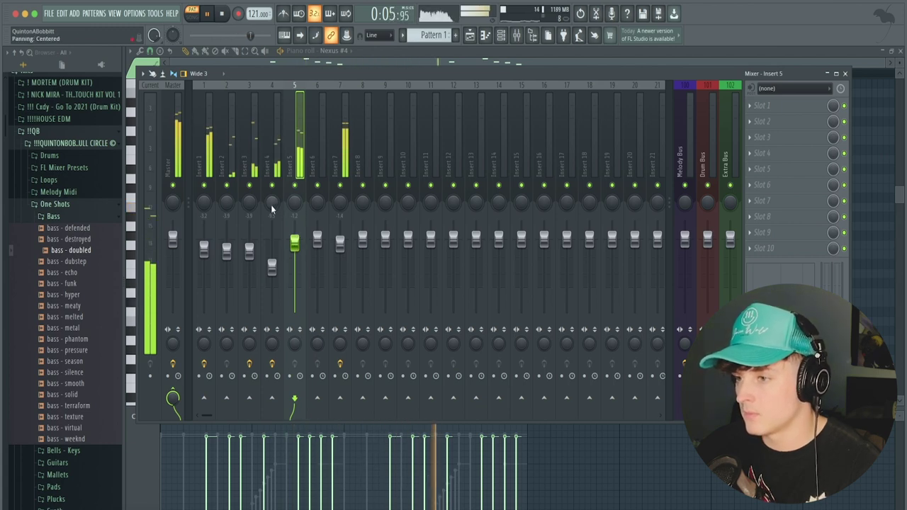
{"action": "key", "text": "space"}
{"action": "left_click", "coordinate": [520, 37]}
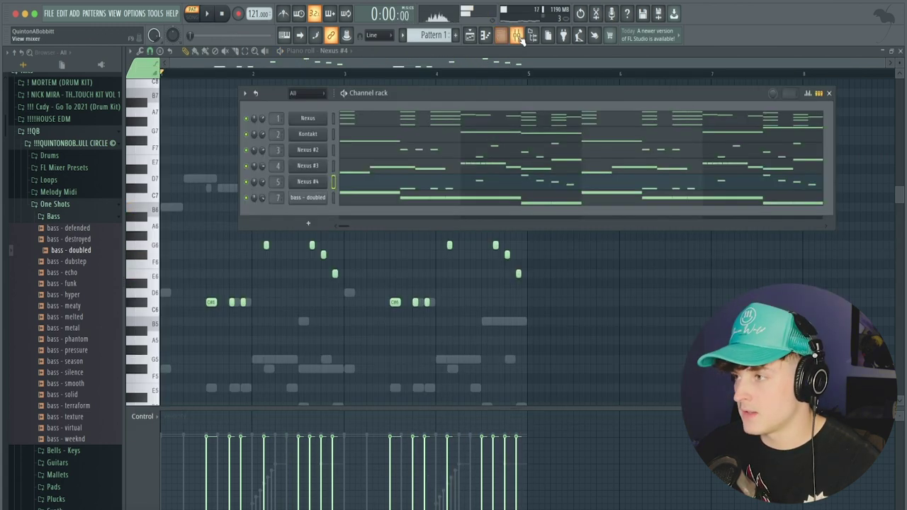
Route mixer tracks Insert 1 through Insert 5 to Insert 6.
{"action": "left_click", "coordinate": [520, 38]}
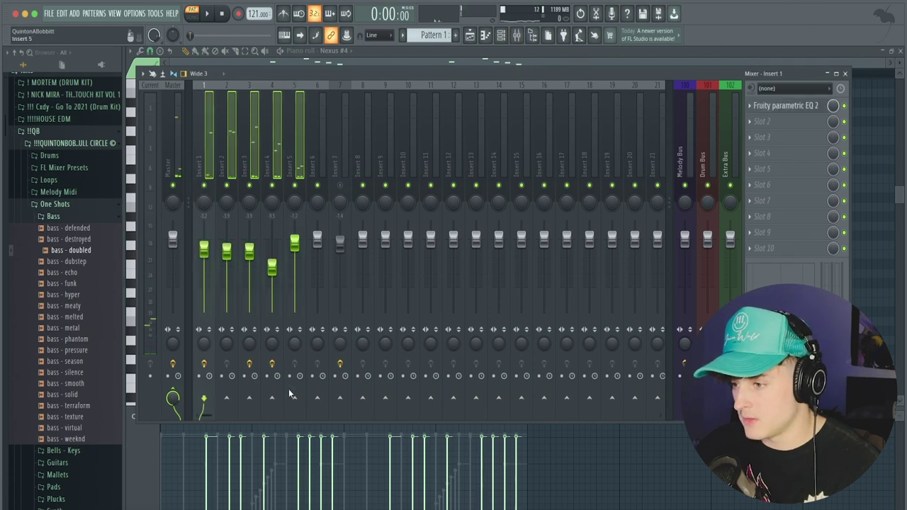
{"action": "right_click", "coordinate": [317, 397]}
{"action": "left_click", "coordinate": [340, 407]}
Add Fruity Parametric EQ 2 to the first slot of Insert 6, switch to its next preset and shift the lowest band higher in frequency.
{"action": "left_click", "coordinate": [318, 172]}
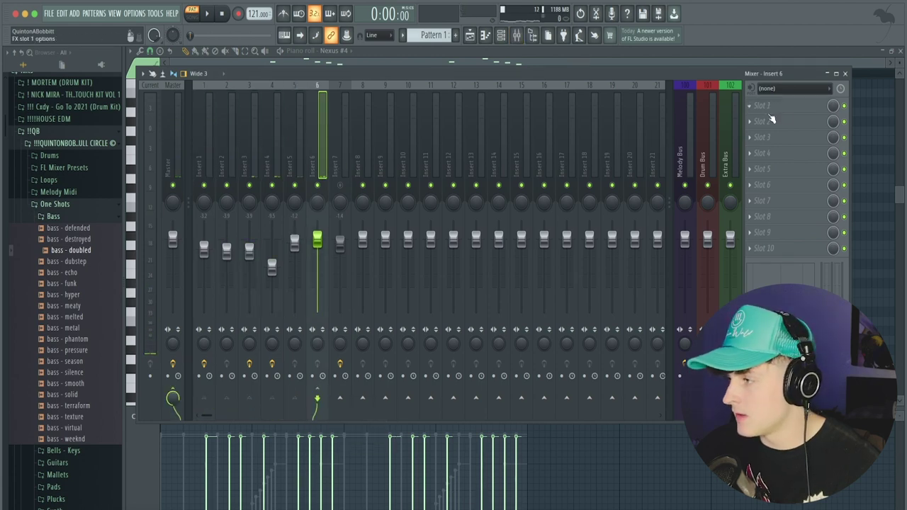
{"action": "left_click", "coordinate": [770, 110]}
{"action": "left_click", "coordinate": [623, 20]}
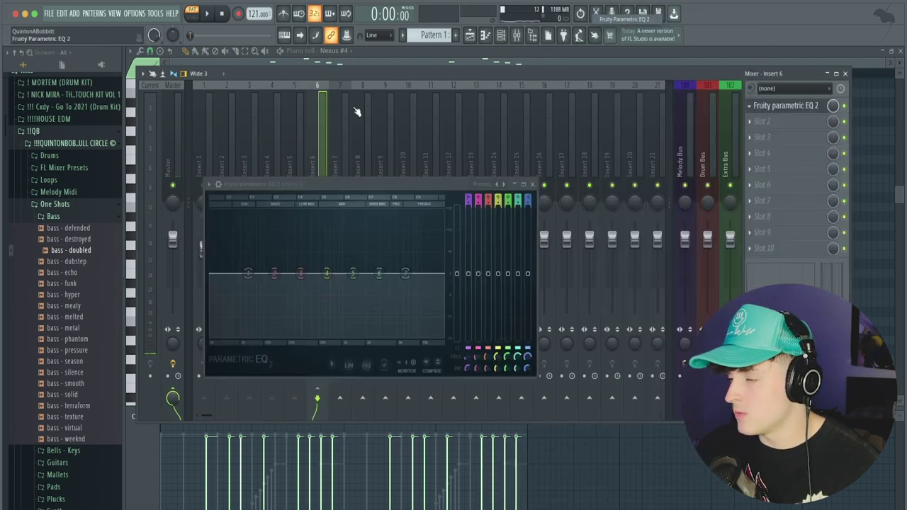
{"action": "left_click", "coordinate": [503, 184]}
{"action": "left_click_drag", "start_coordinate": [212, 274], "coordinate": [268, 275]}
{"action": "key", "text": "space"}
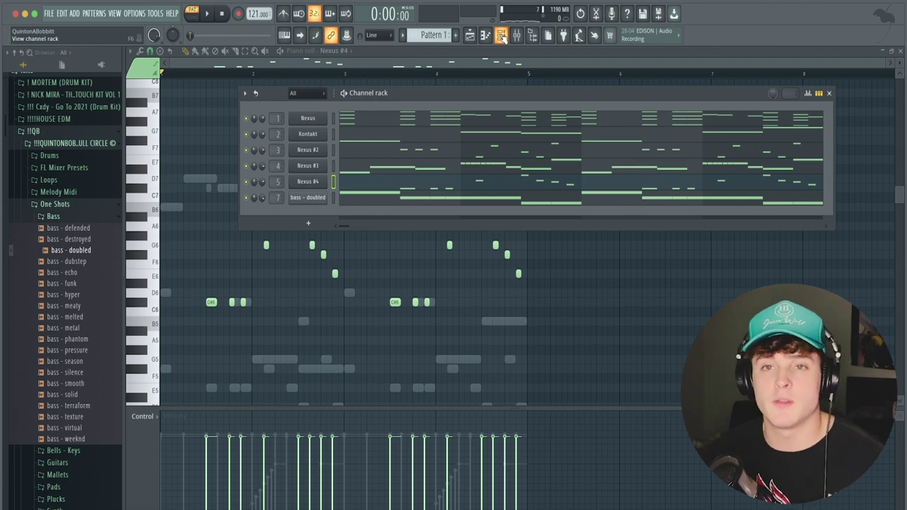
Load the POTENT clap from the kit's Drums Claps folder into a new channel.
{"action": "left_click", "coordinate": [55, 204]}
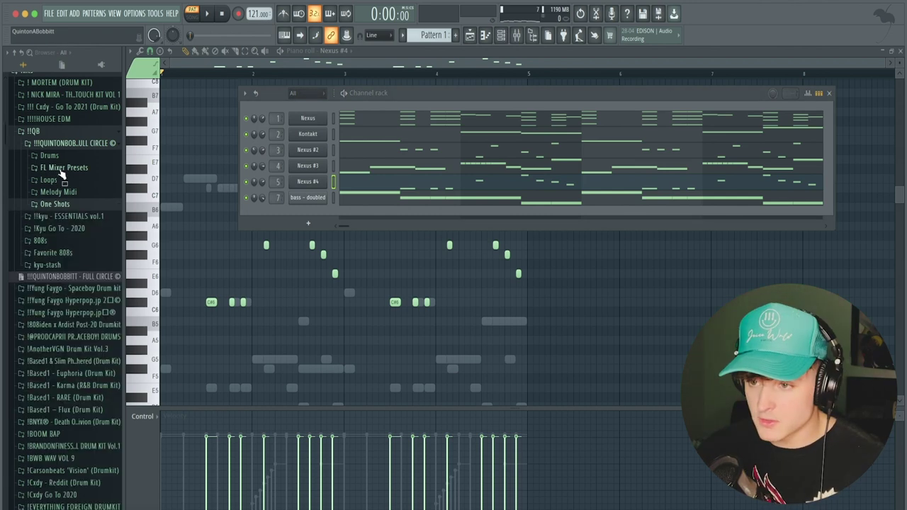
{"action": "left_click", "coordinate": [50, 155]}
{"action": "left_click", "coordinate": [80, 182]}
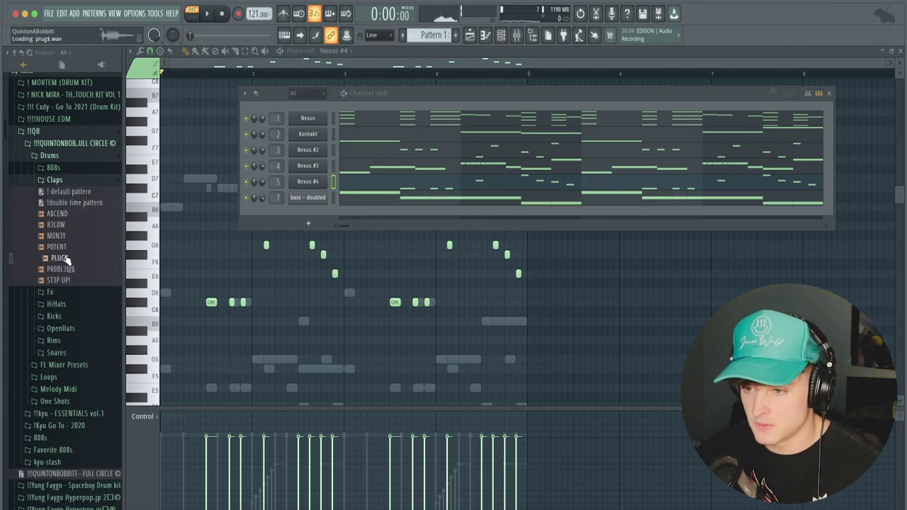
{"action": "left_click_drag", "start_coordinate": [282, 218], "coordinate": [284, 221]}
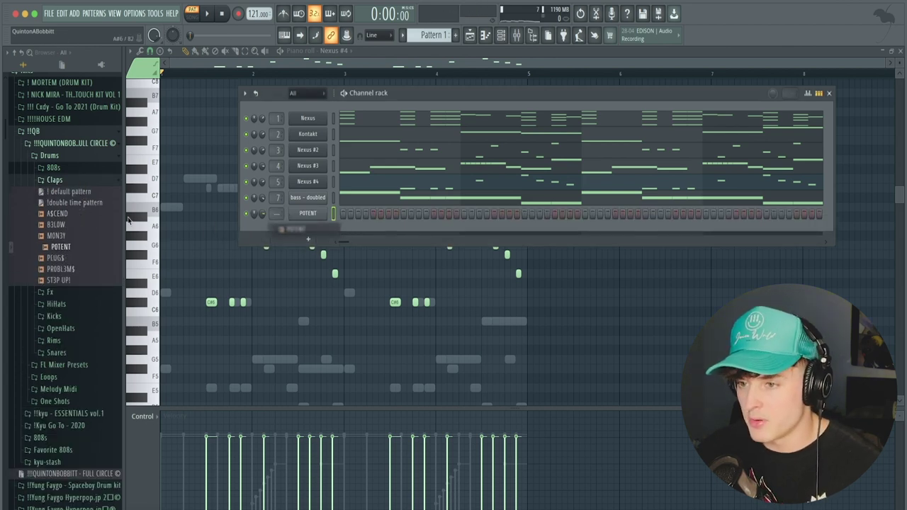
Apply the ! default pattern from the Claps folder to the POTENT channel and play the pattern.
{"action": "left_click", "coordinate": [80, 194]}
{"action": "left_click", "coordinate": [79, 181]}
{"action": "key", "text": "space"}
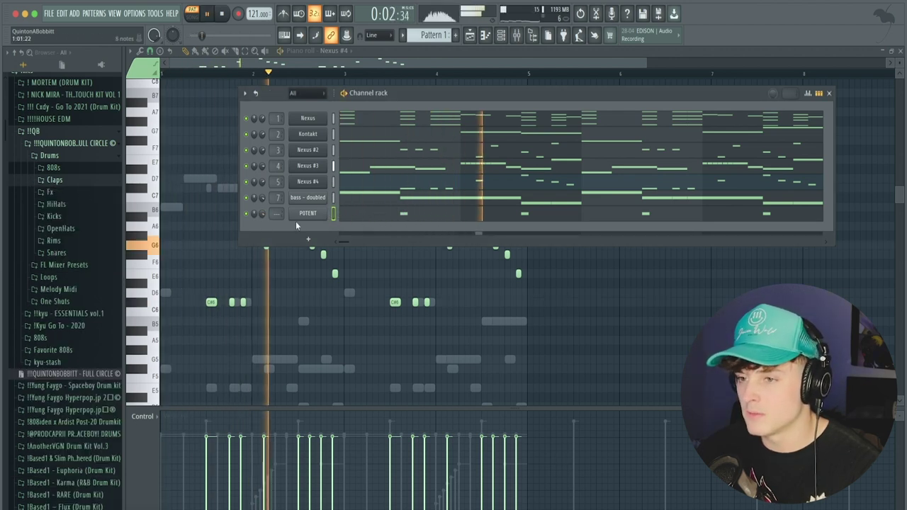
{"action": "key", "text": "space"}
Load the CL!PZ hi-hat from the HiHats folder into a new channel and fill each 2 steps.
{"action": "left_click", "coordinate": [58, 204]}
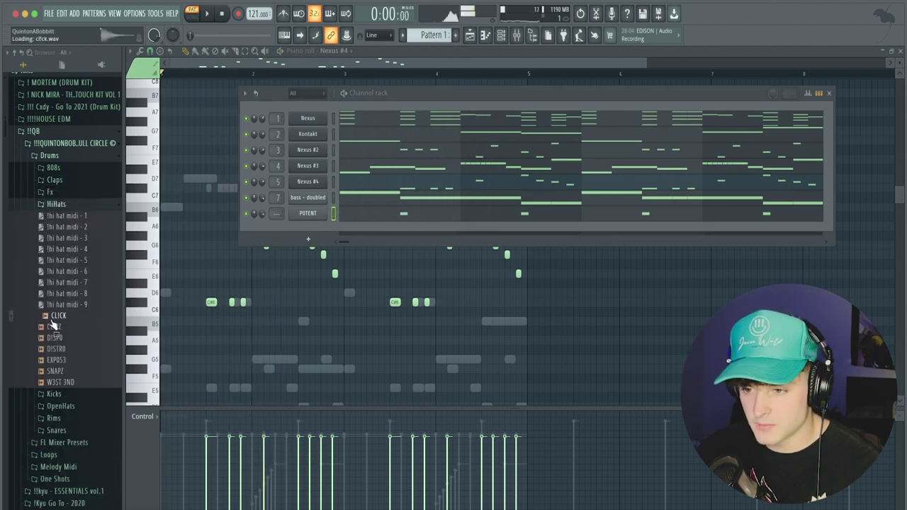
{"action": "left_click_drag", "start_coordinate": [314, 238], "coordinate": [313, 240]}
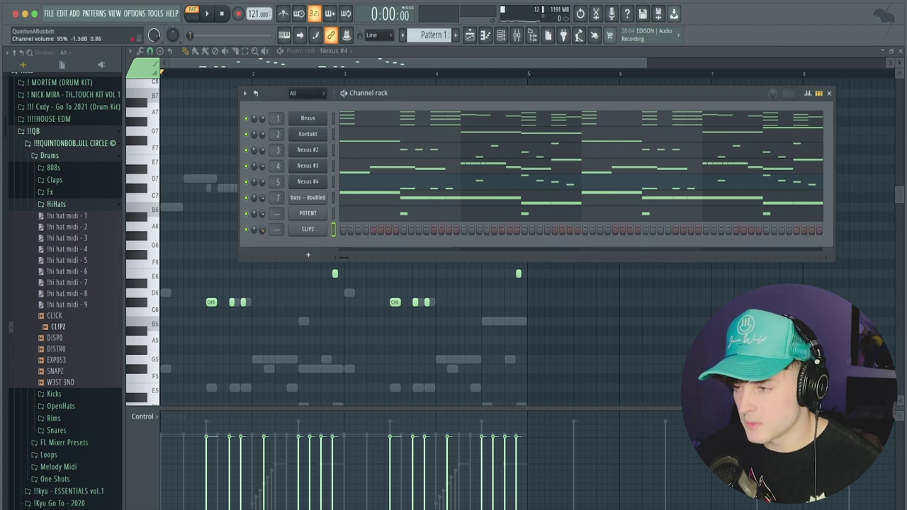
{"action": "right_click", "coordinate": [306, 230]}
{"action": "left_click", "coordinate": [439, 263]}
Open the CL!PZ hi-hat in the piano roll with a 1/6 beat snap and add fast rolls in bars 1 and 2.
{"action": "right_click", "coordinate": [312, 230]}
{"action": "left_click", "coordinate": [350, 230]}
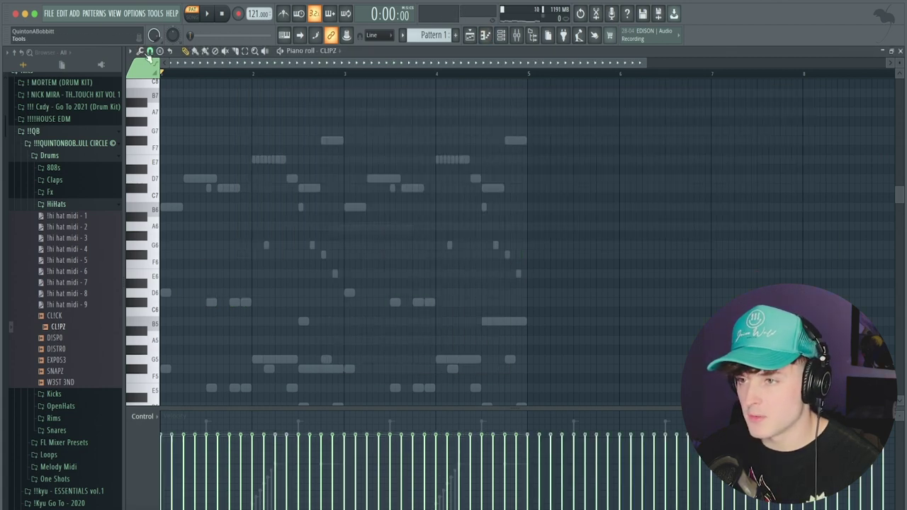
{"action": "left_click", "coordinate": [150, 52]}
{"action": "left_click", "coordinate": [162, 161]}
{"action": "scroll", "coordinate": [213, 67], "scroll_direction": "up", "scroll_amount": 2}
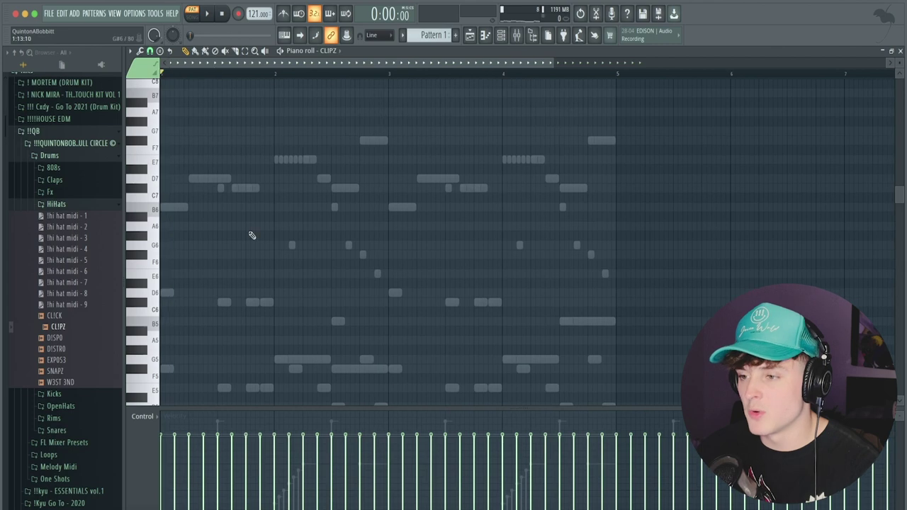
{"action": "scroll", "coordinate": [252, 235], "scroll_direction": "down", "scroll_amount": 5}
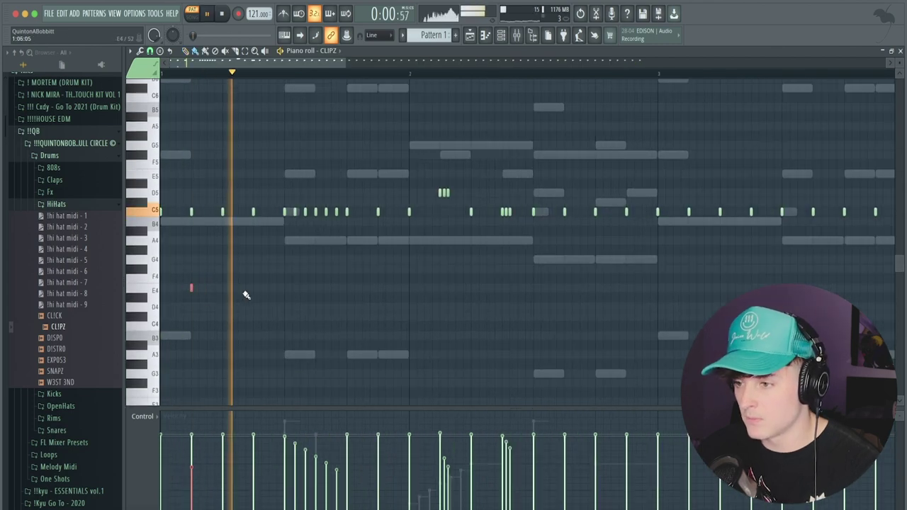
Place single E4 hi-hat hits in bars 1 and 2, and lower the velocity of the three E4 notes.
{"action": "key", "text": "space"}
{"action": "key", "text": "space"}
{"action": "left_click", "coordinate": [319, 287]}
{"action": "key", "text": "space"}
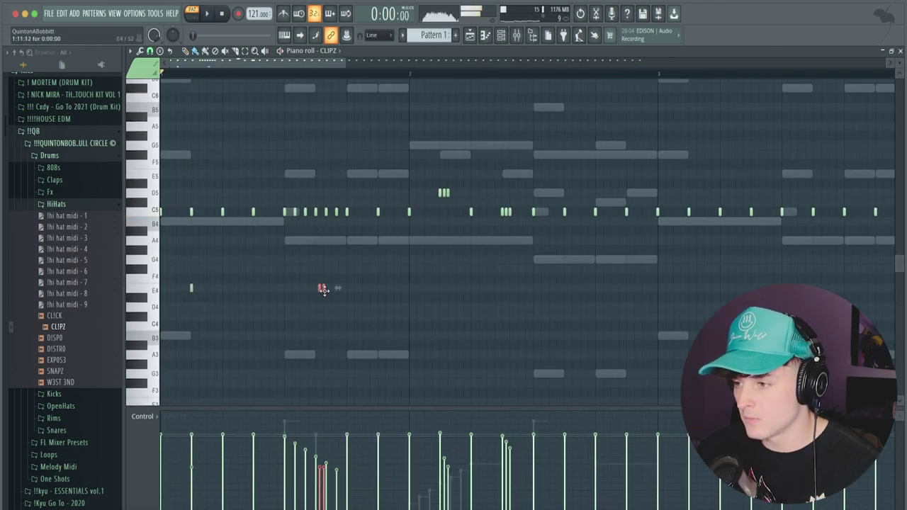
{"action": "key", "text": "space"}
{"action": "right_click", "coordinate": [321, 289]}
{"action": "left_click", "coordinate": [316, 288]}
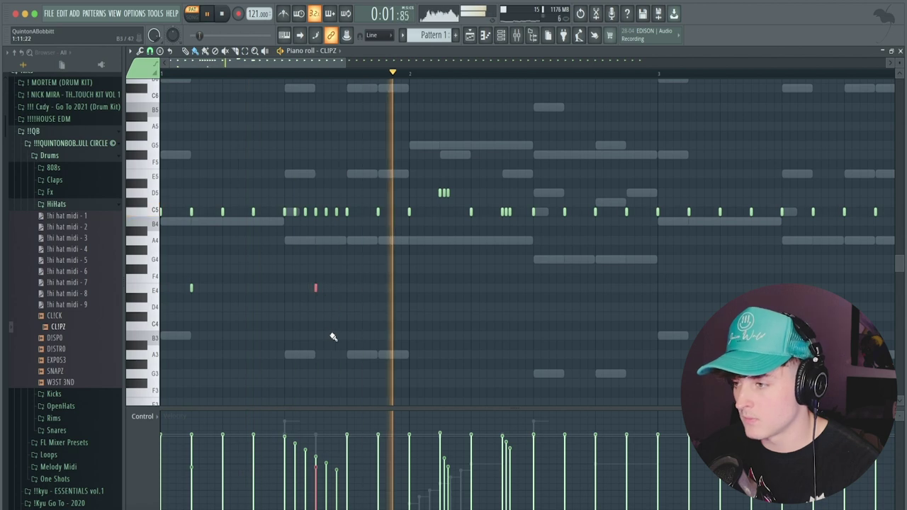
{"action": "left_click", "coordinate": [564, 287]}
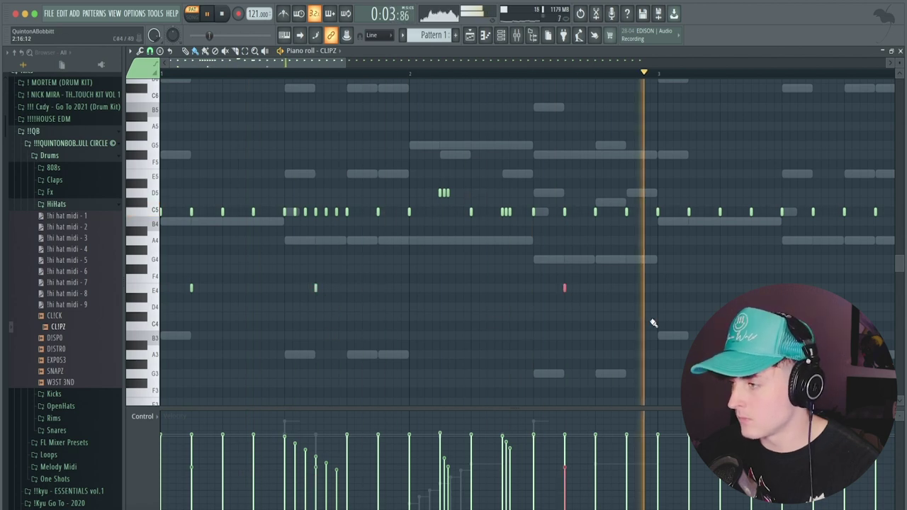
{"action": "left_click_drag", "start_coordinate": [582, 292], "coordinate": [177, 277]}
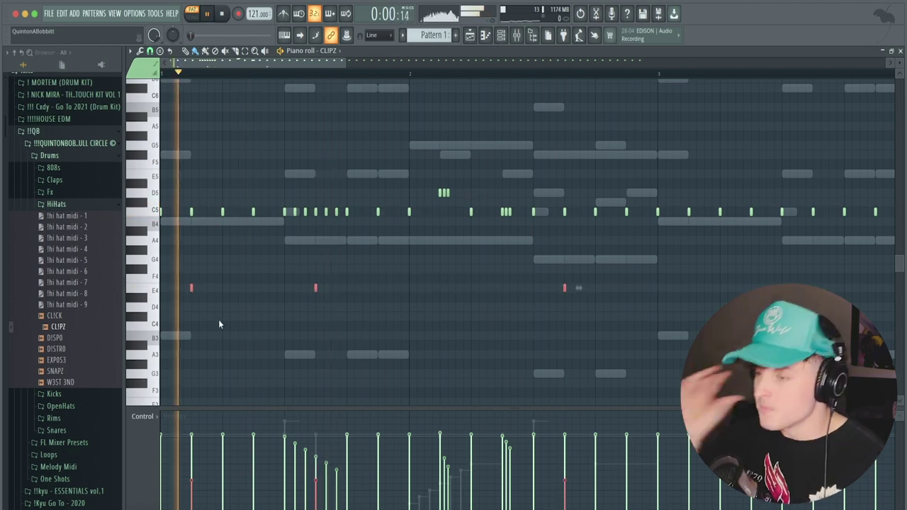
Raise the velocity of the two triple-hit hi-hat rolls in bar 2.
{"action": "scroll", "coordinate": [270, 61], "scroll_direction": "down", "scroll_amount": 2}
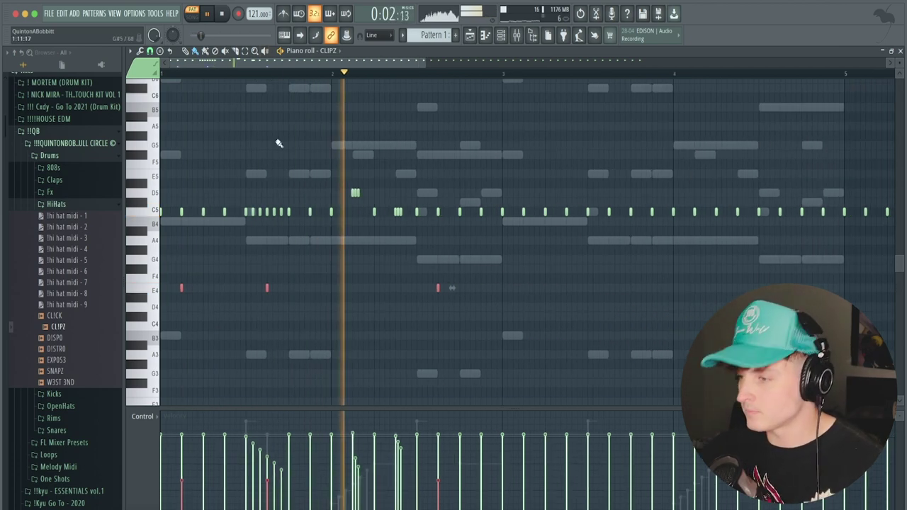
{"action": "key", "text": "space"}
{"action": "key", "text": "space"}
{"action": "left_click_drag", "start_coordinate": [346, 187], "coordinate": [404, 218]}
{"action": "scroll", "coordinate": [375, 268], "scroll_direction": "up", "scroll_amount": 3}
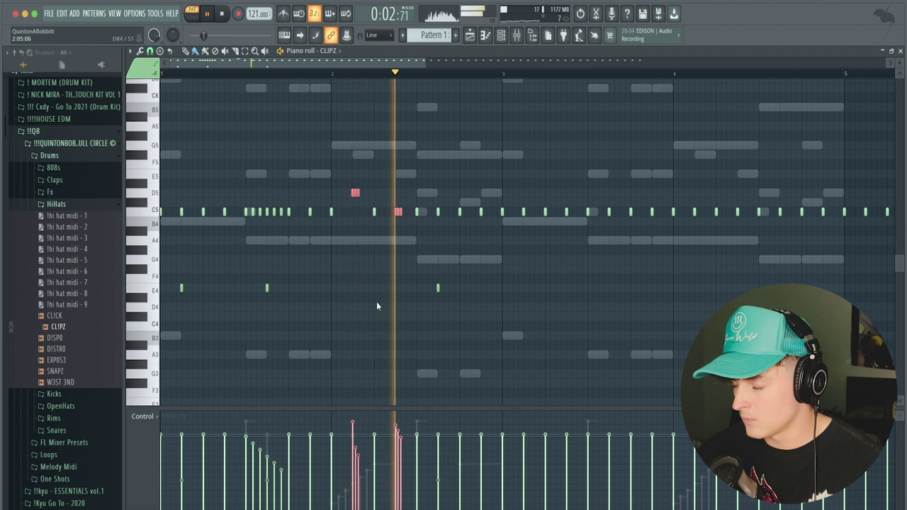
Ramp the fine pitch down across the bar 1 roll and up across a new roll at the end of bar 2.
{"action": "left_click_drag", "start_coordinate": [346, 214], "coordinate": [362, 190]}
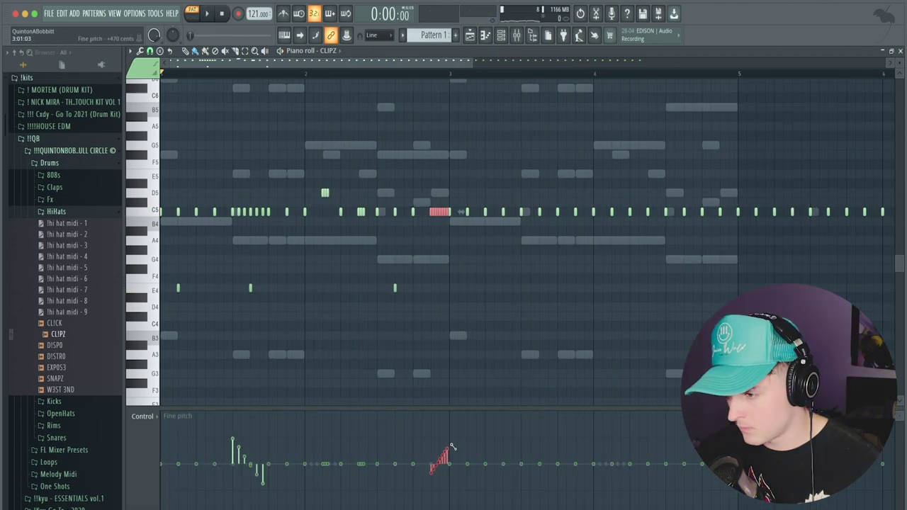
{"action": "key", "text": "space"}
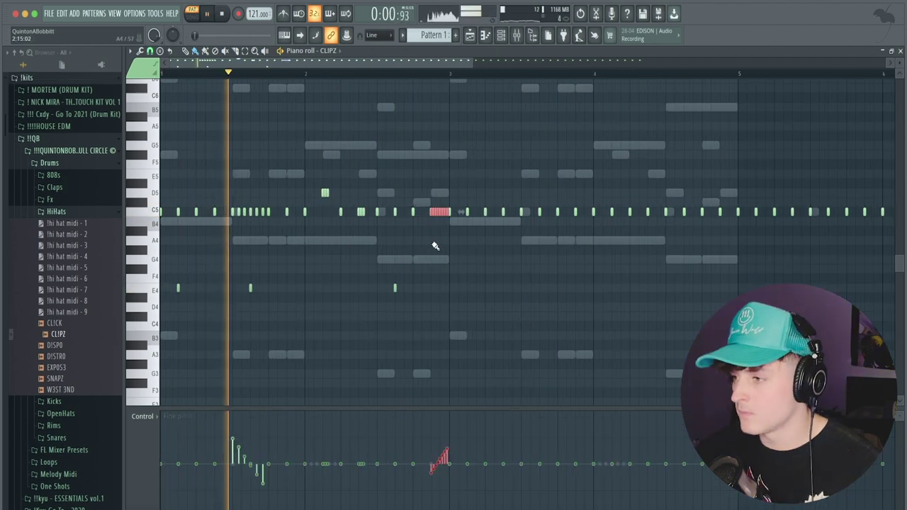
{"action": "right_click", "coordinate": [450, 213]}
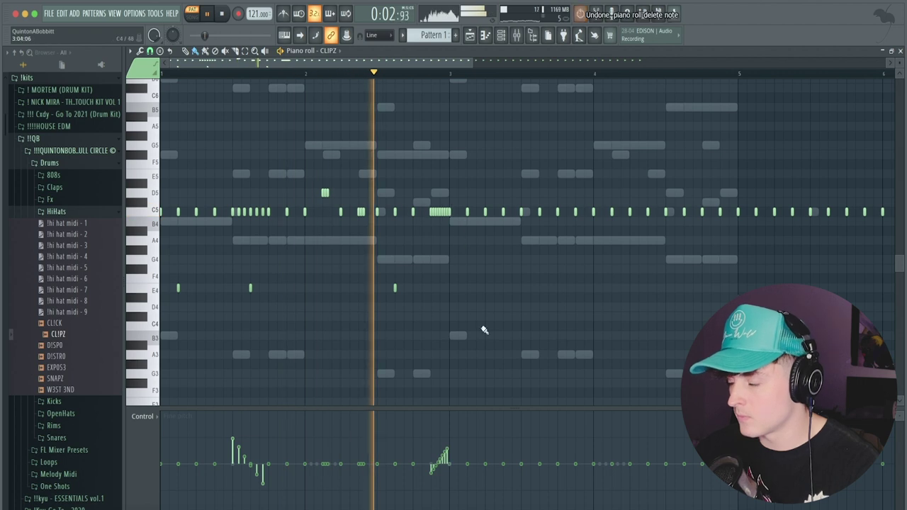
{"action": "key", "text": "space"}
{"action": "key", "text": "space"}
Replace the hi-hat notes in bars 3 and 4 with a copy of bars 1 and 2, and delete those from bar 5 onward.
{"action": "scroll", "coordinate": [439, 77], "scroll_direction": "down", "scroll_amount": 2}
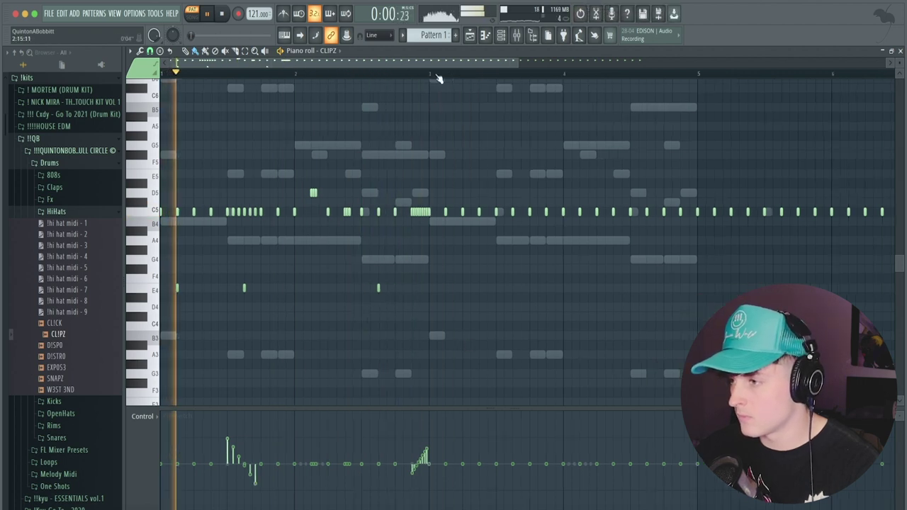
{"action": "right_click", "coordinate": [393, 216]}
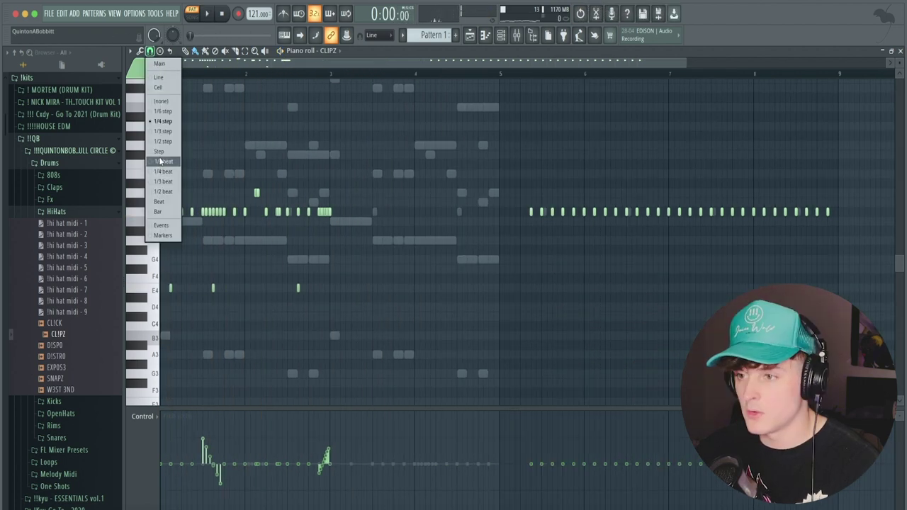
{"action": "left_click", "coordinate": [163, 156]}
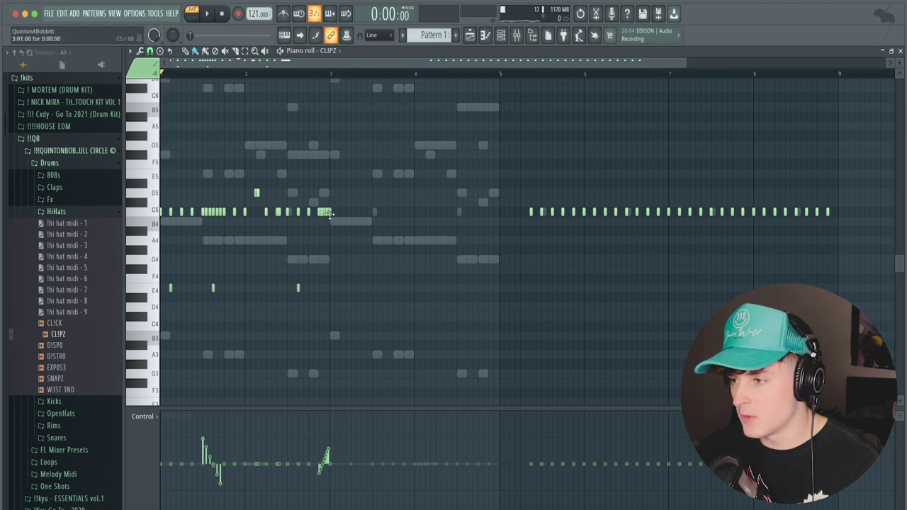
{"action": "left_click_drag", "start_coordinate": [330, 78], "coordinate": [507, 210]}
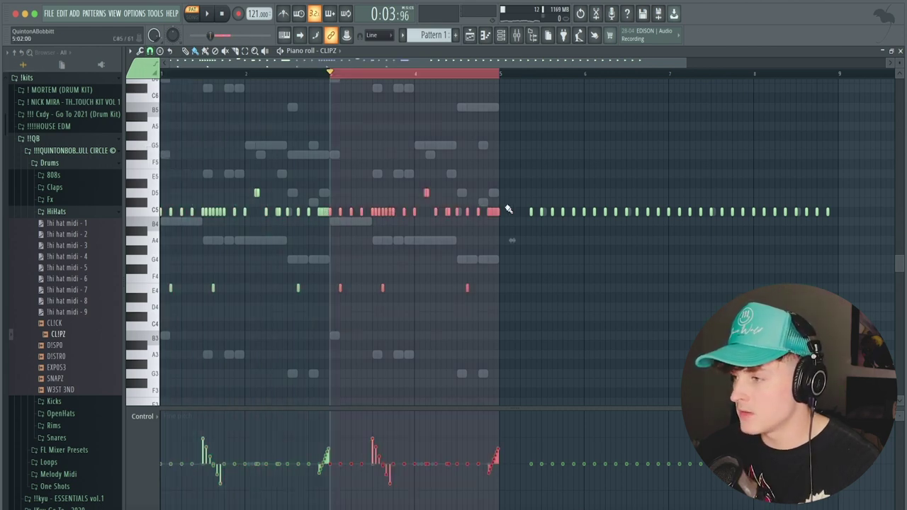
{"action": "left_click_drag", "start_coordinate": [750, 245], "coordinate": [537, 198]}
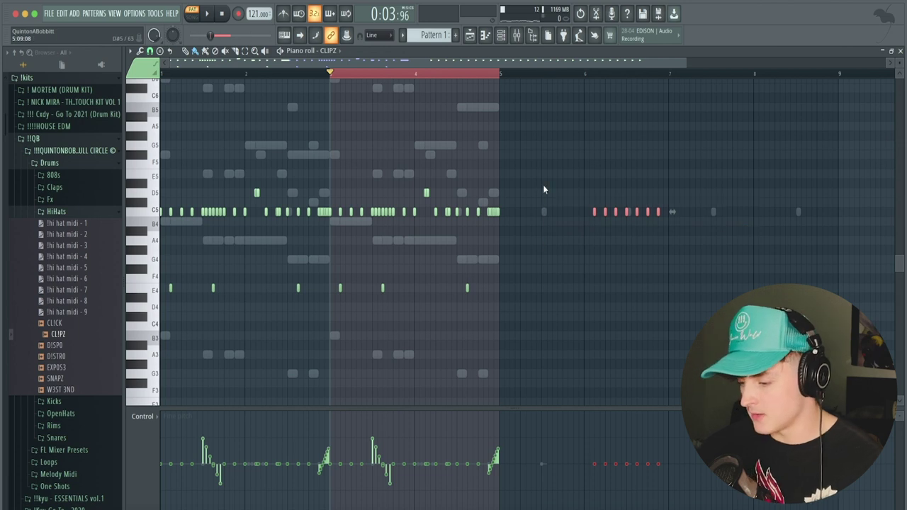
{"action": "key", "text": "Delete"}
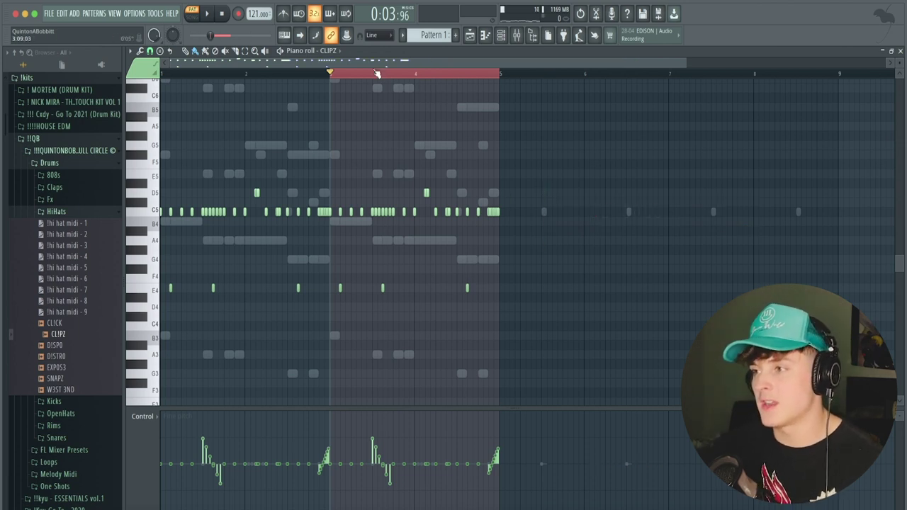
{"action": "left_click", "coordinate": [361, 76]}
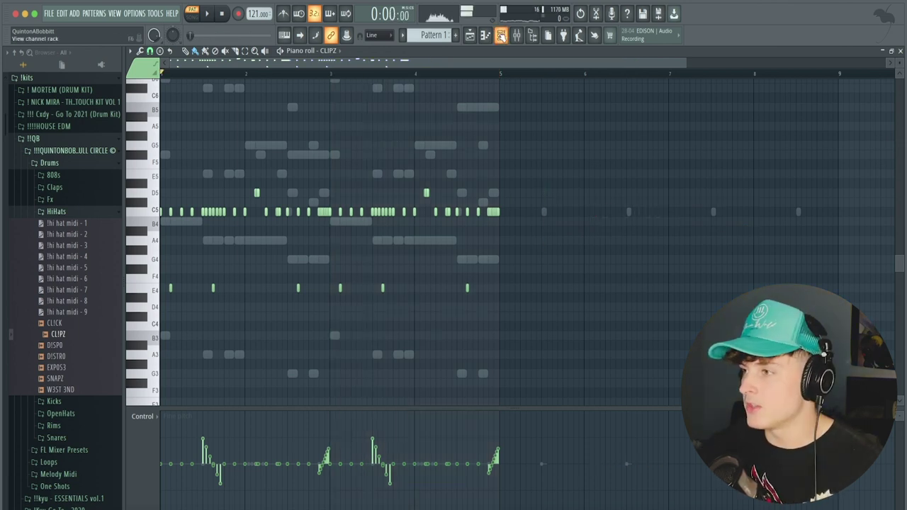
Delete the POTENT clap notes from bar 5 onward.
{"action": "left_click", "coordinate": [500, 35]}
{"action": "left_click", "coordinate": [403, 214]}
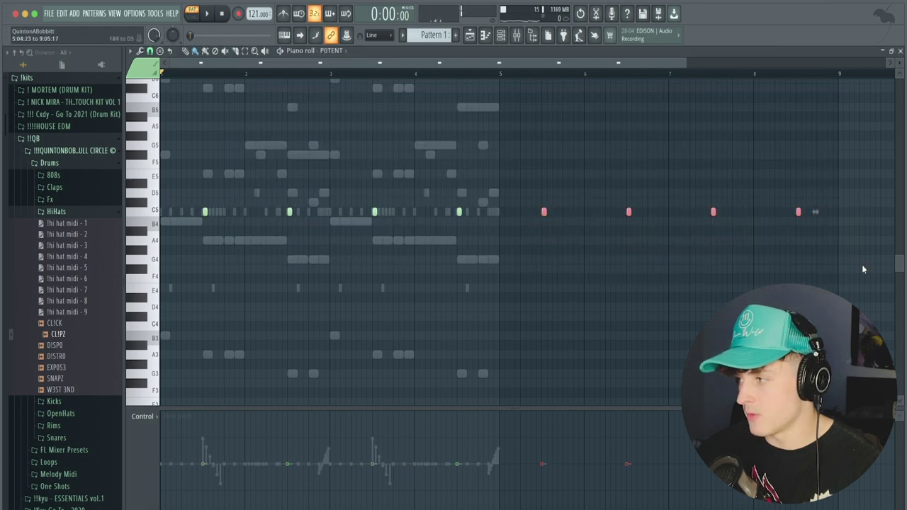
{"action": "key", "text": "Delete"}
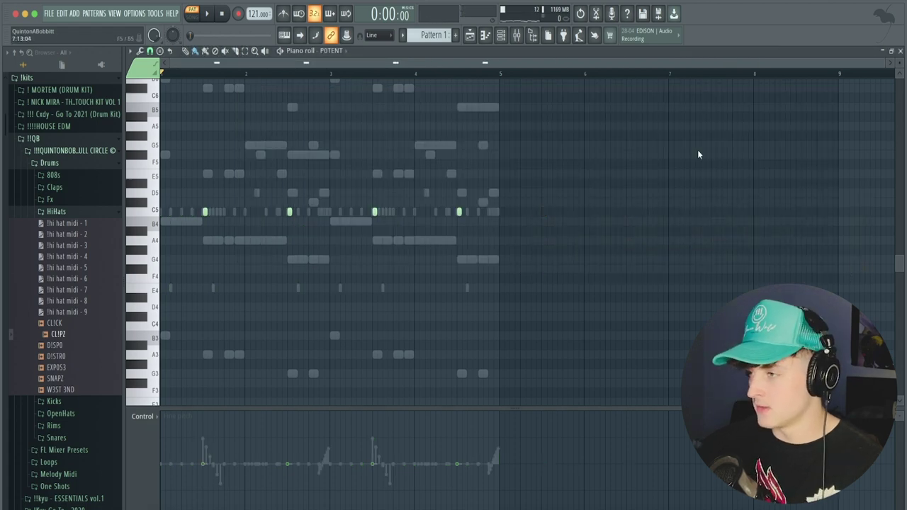
Load the CR3ATE and CHAS3 snares from the Snares folder into new channels and play the pattern.
{"action": "left_click", "coordinate": [504, 39]}
{"action": "left_click", "coordinate": [56, 437]}
{"action": "left_click", "coordinate": [54, 351]}
{"action": "key", "text": "space"}
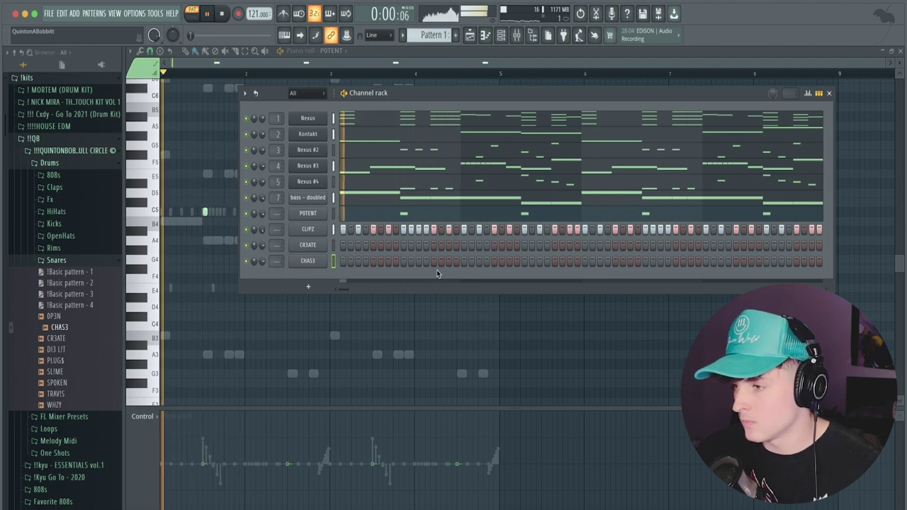
Add CHAS3 snare hits in bars 1 and 3 and two CR3ATE hits near the end of bar 2.
{"action": "left_click", "coordinate": [388, 261]}
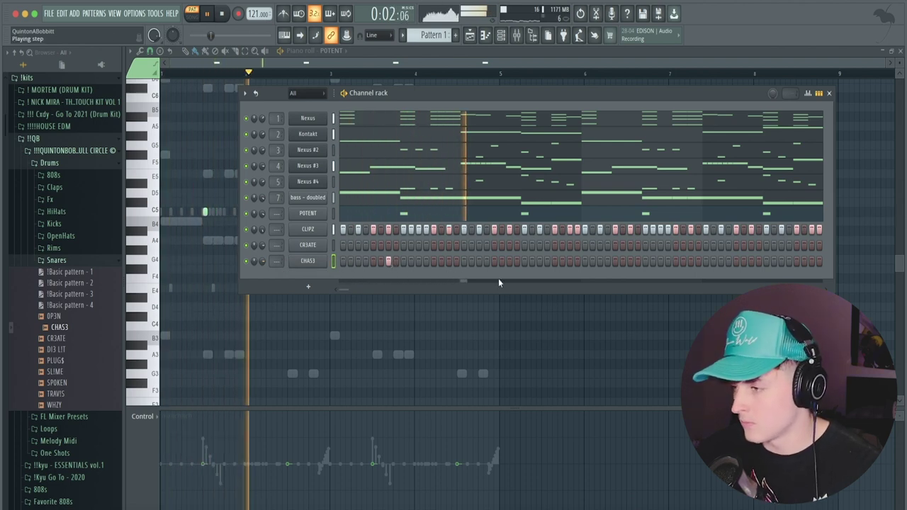
{"action": "left_click", "coordinate": [554, 260]}
{"action": "left_click", "coordinate": [562, 261]}
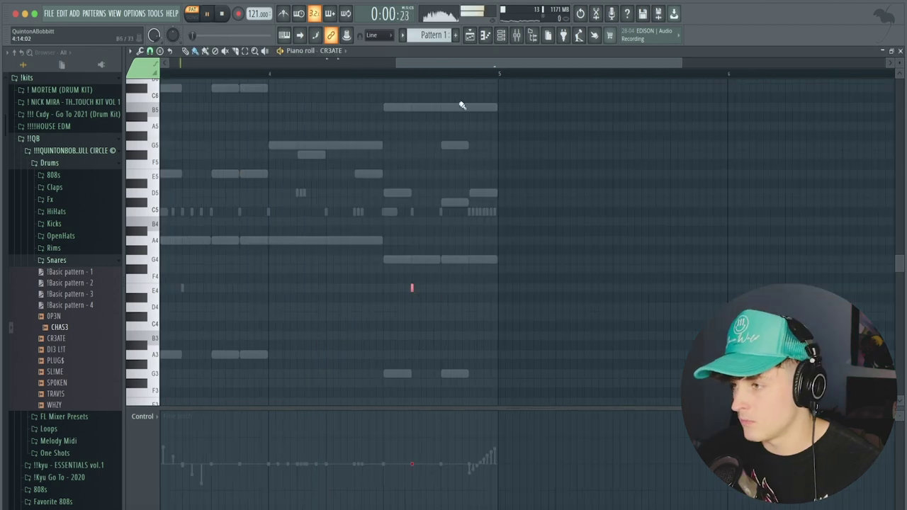
Add low E4 notes to the CR3ATE snare in the second half of bar 4 and play them back.
{"action": "key", "text": "space"}
{"action": "left_click", "coordinate": [435, 289]}
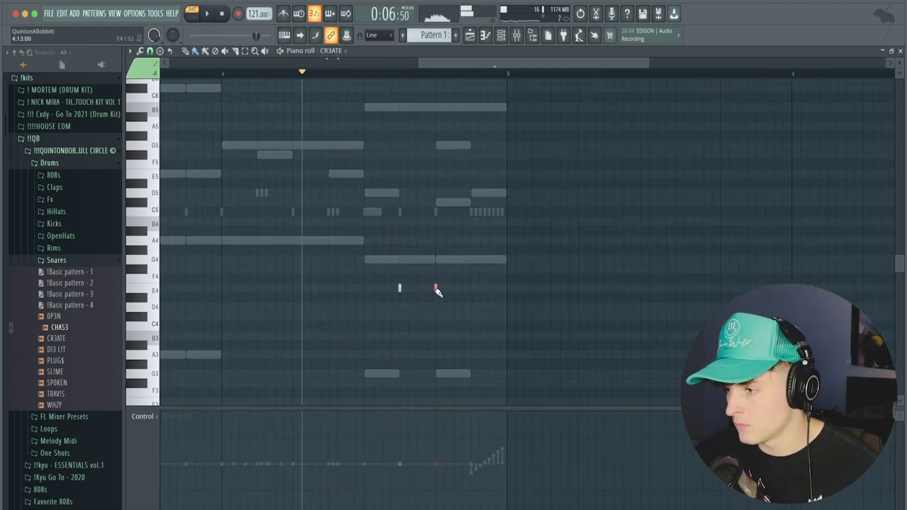
{"action": "key", "text": "space"}
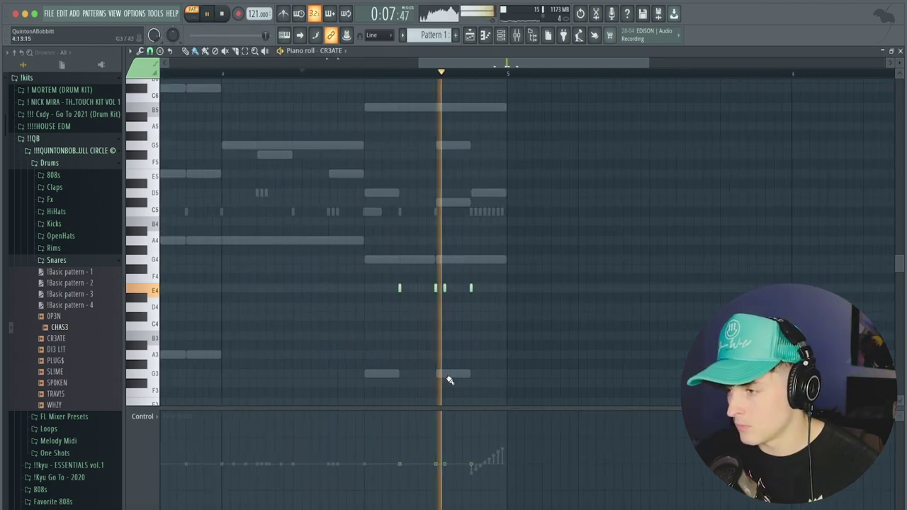
{"action": "key", "text": "space"}
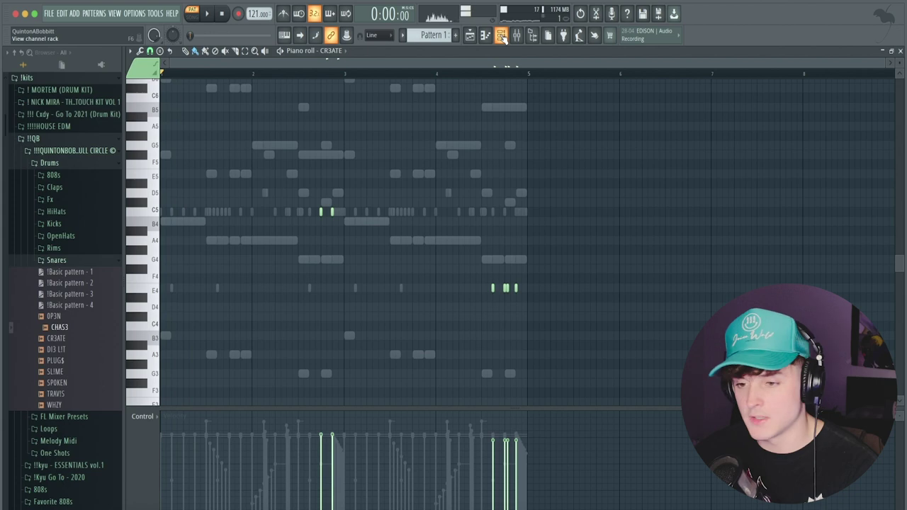
Load the SIZZL3 open hat from the OpenHats folder on step 1 of a new channel and set its fade out to 29%.
{"action": "left_click", "coordinate": [501, 37]}
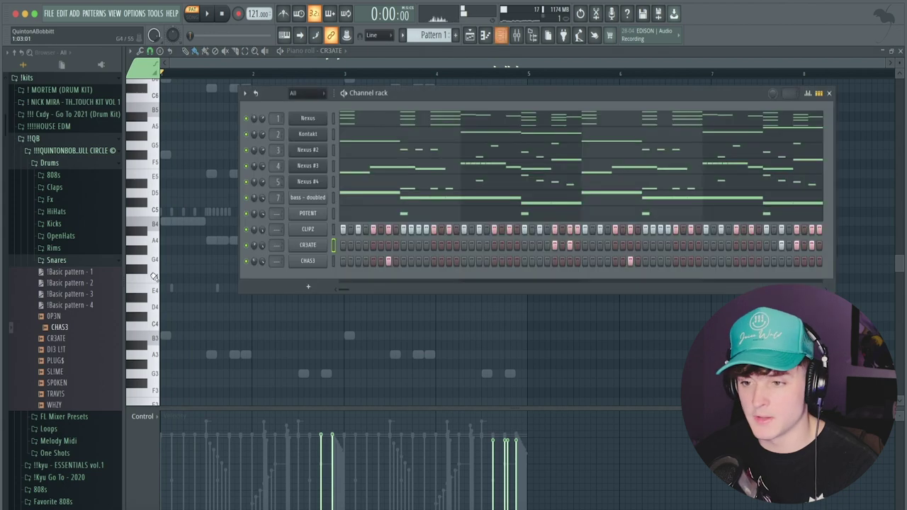
{"action": "left_click", "coordinate": [60, 261]}
{"action": "left_click", "coordinate": [69, 237]}
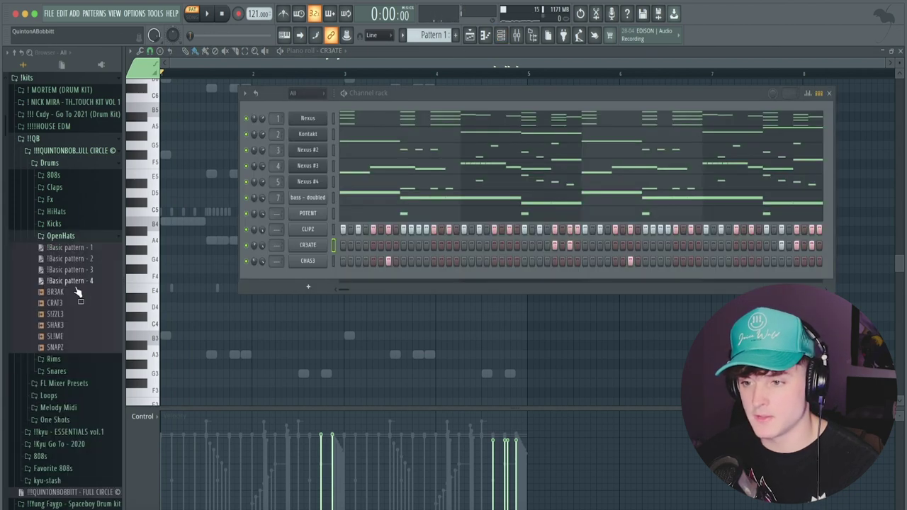
{"action": "left_click_drag", "start_coordinate": [298, 272], "coordinate": [344, 281]}
{"action": "left_click", "coordinate": [307, 276]}
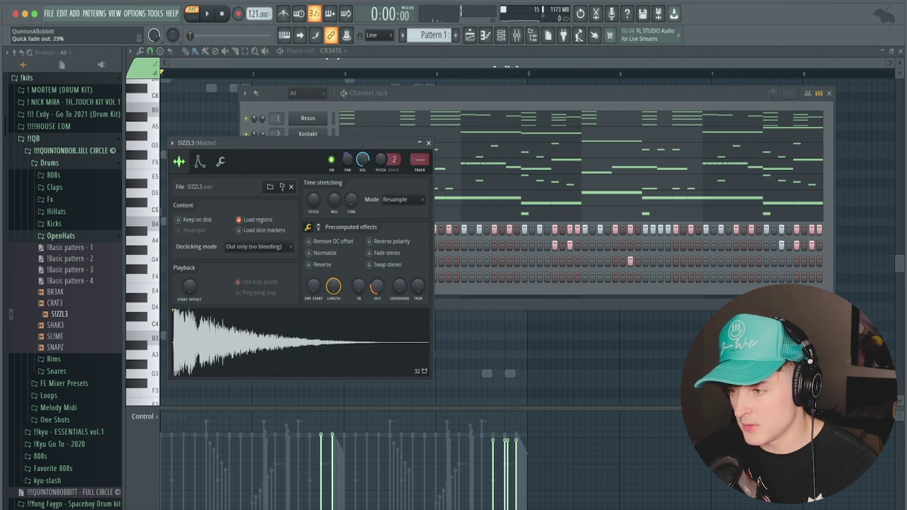
{"action": "key", "text": "space"}
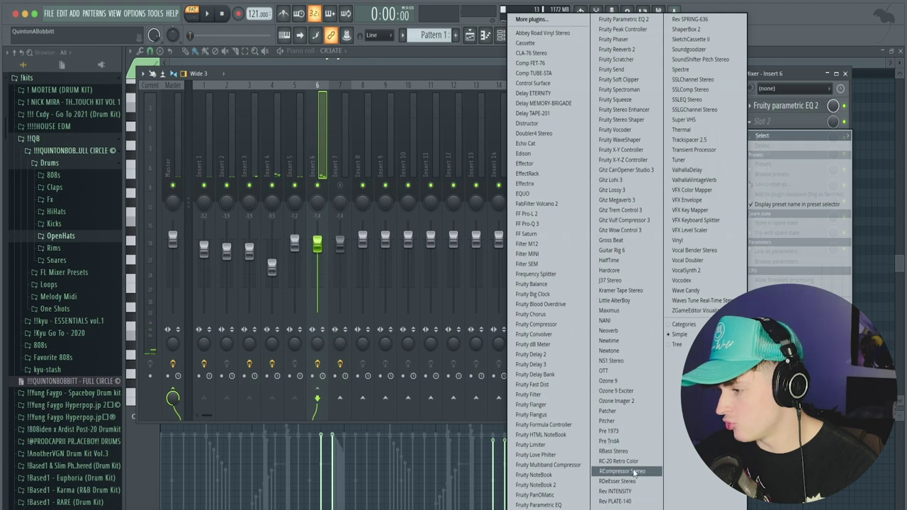
Add RCompressor Stereo to the second slot of Insert 6 with a ratio of 2.45 and a lowered threshold.
{"action": "left_click", "coordinate": [622, 472]}
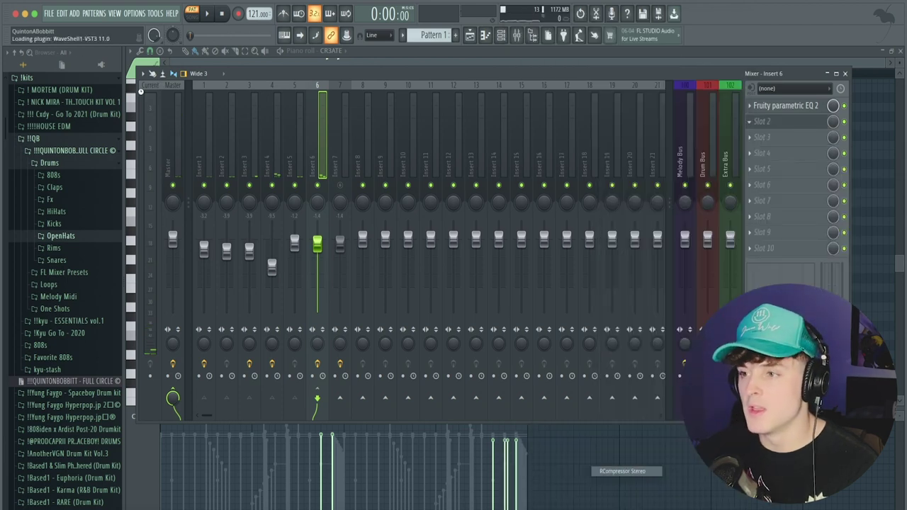
{"action": "key", "text": "super+Tab"}
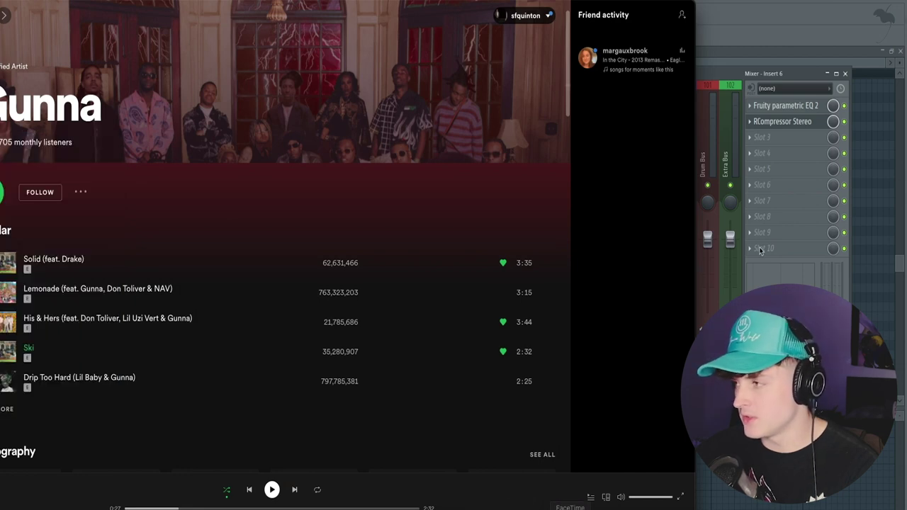
{"action": "left_click", "coordinate": [716, 81]}
{"action": "left_click_drag", "start_coordinate": [28, 137], "coordinate": [350, 86]}
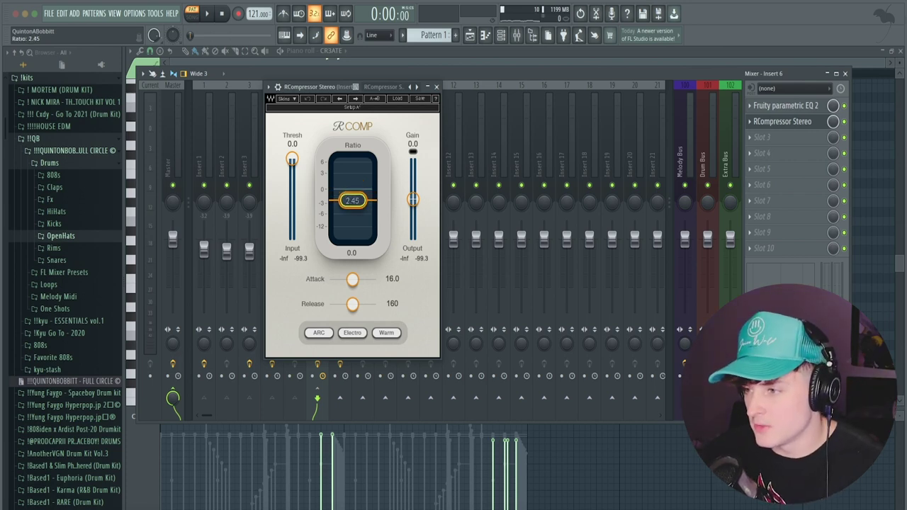
{"action": "key", "text": "space"}
{"action": "left_click_drag", "start_coordinate": [291, 162], "coordinate": [291, 175]}
Load the @@@ 808 sample from the kit's 808s folder as a new channel above POTENT and make it cut itself.
{"action": "left_click", "coordinate": [49, 162]}
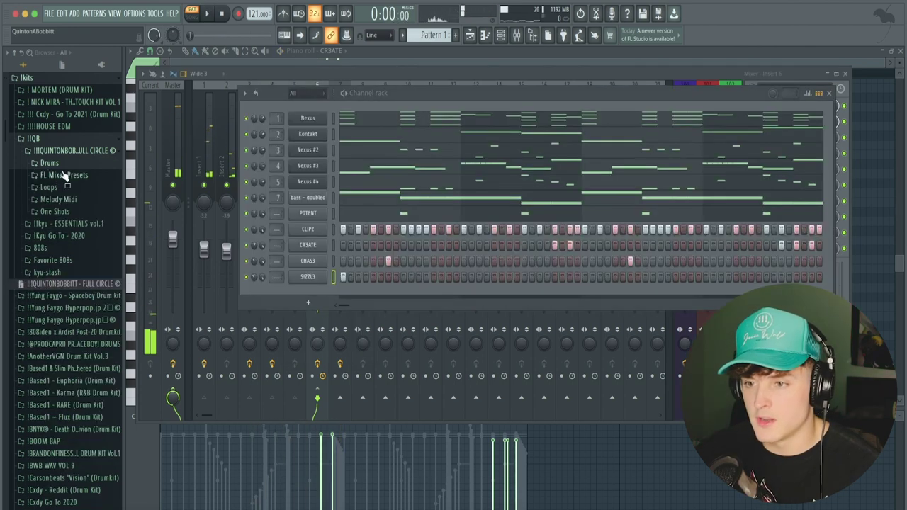
{"action": "left_click", "coordinate": [63, 175]}
{"action": "left_click", "coordinate": [96, 221]}
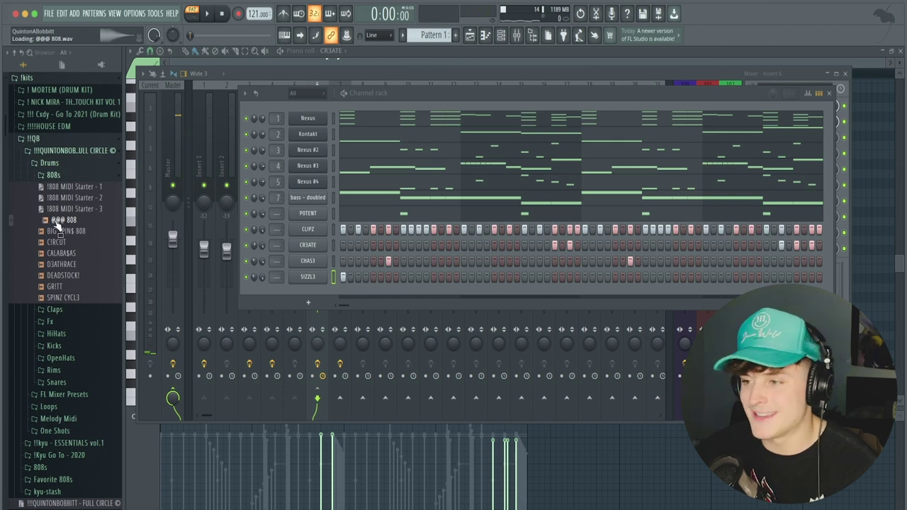
{"action": "left_click_drag", "start_coordinate": [57, 223], "coordinate": [307, 212]}
{"action": "right_click", "coordinate": [319, 213]}
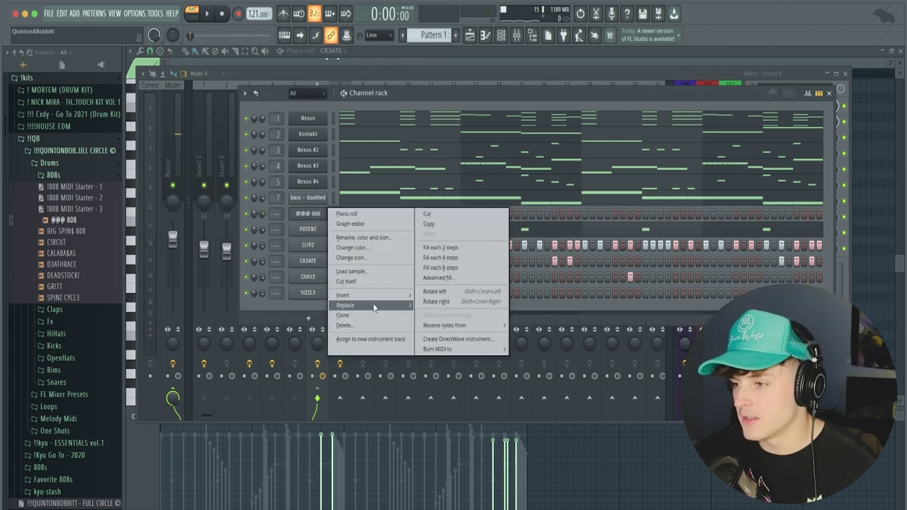
{"action": "left_click", "coordinate": [360, 282]}
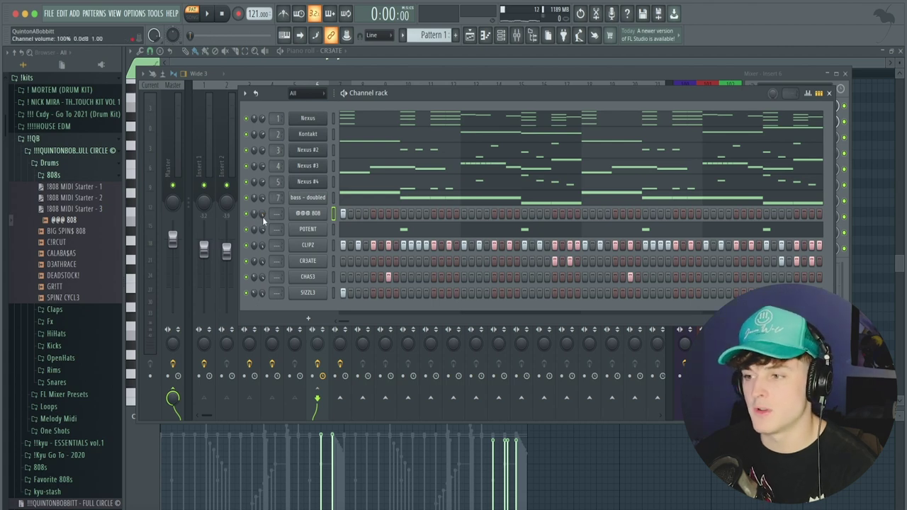
Place @@@ 808 notes on B4, B4, A4 and G5 across bars 1 and 2 and enable the sample's volume envelope.
{"action": "right_click", "coordinate": [325, 211]}
{"action": "left_click", "coordinate": [345, 215]}
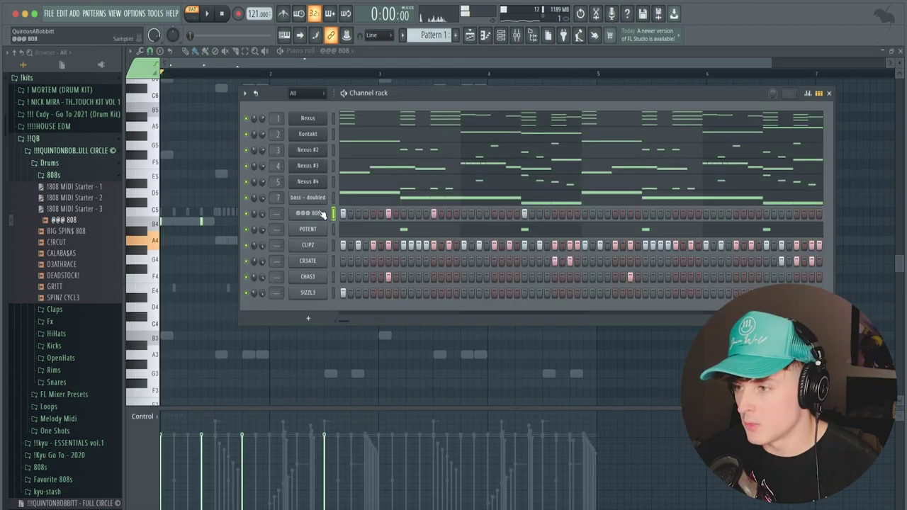
{"action": "left_click", "coordinate": [320, 214]}
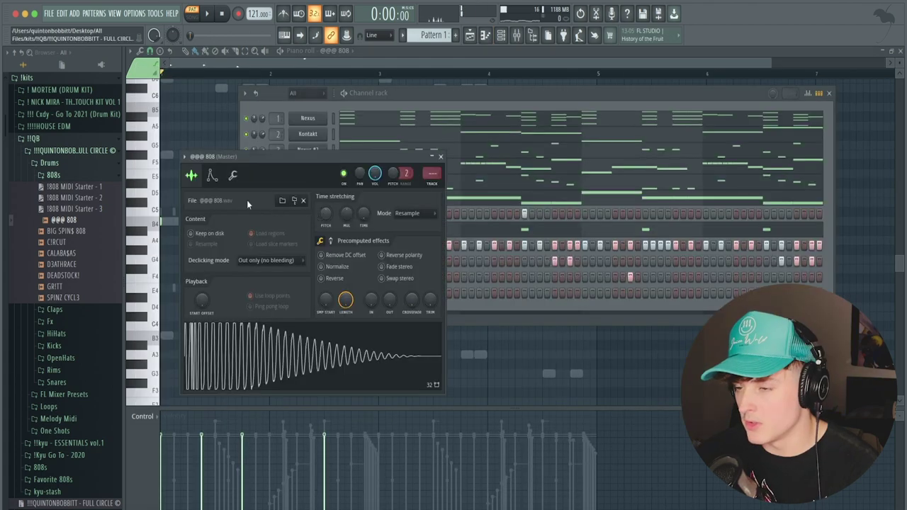
{"action": "left_click", "coordinate": [209, 175]}
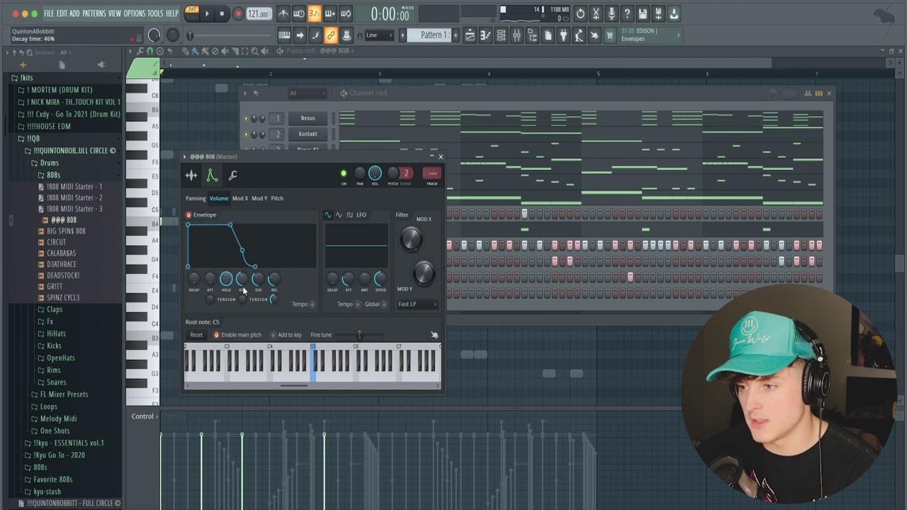
{"action": "left_click", "coordinate": [241, 58]}
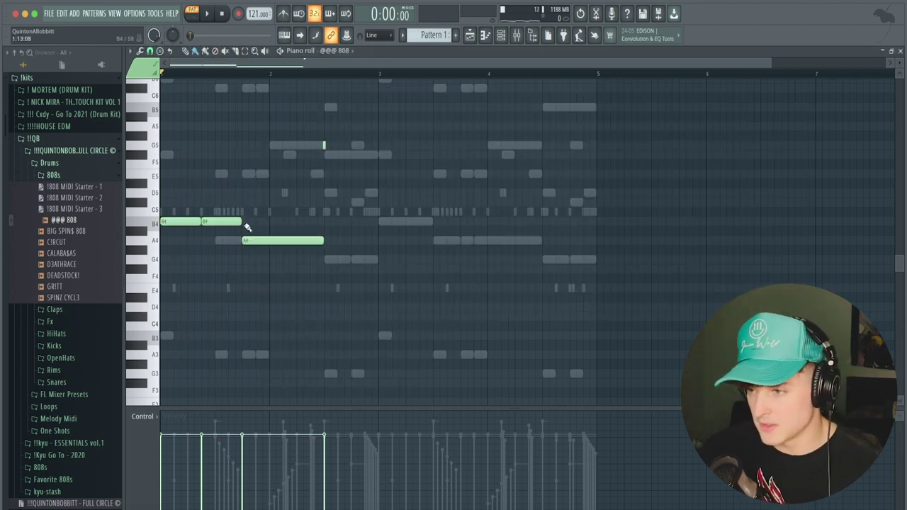
Rework the @@@ 808 line in bars 1 and 2 with B4, A5, A4 and short repeated G5 notes, and play it back.
{"action": "left_click_drag", "start_coordinate": [239, 221], "coordinate": [214, 221]}
{"action": "key", "text": "space"}
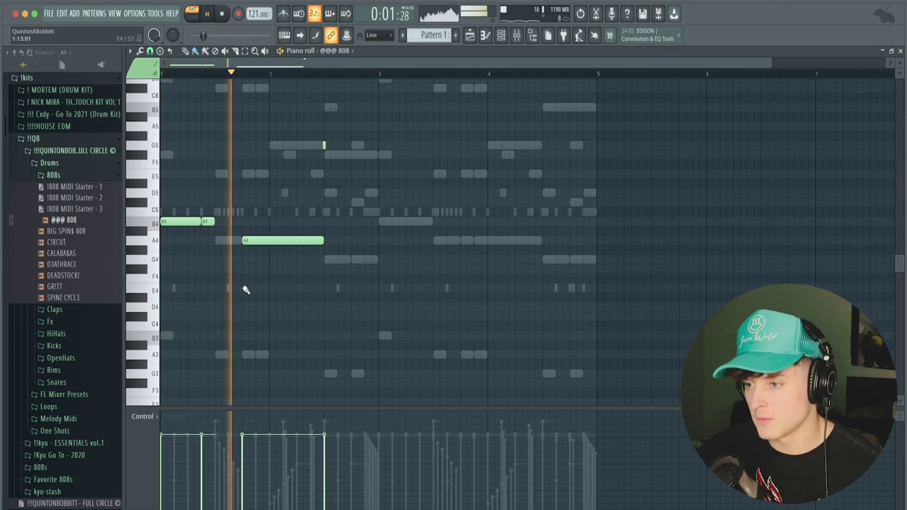
{"action": "key", "text": "space"}
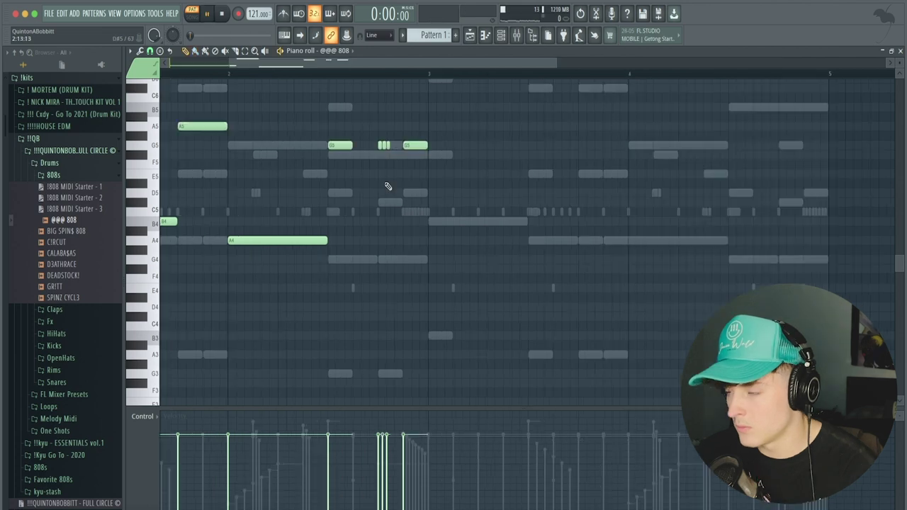
{"action": "scroll", "coordinate": [296, 92], "scroll_direction": "down", "scroll_amount": 2}
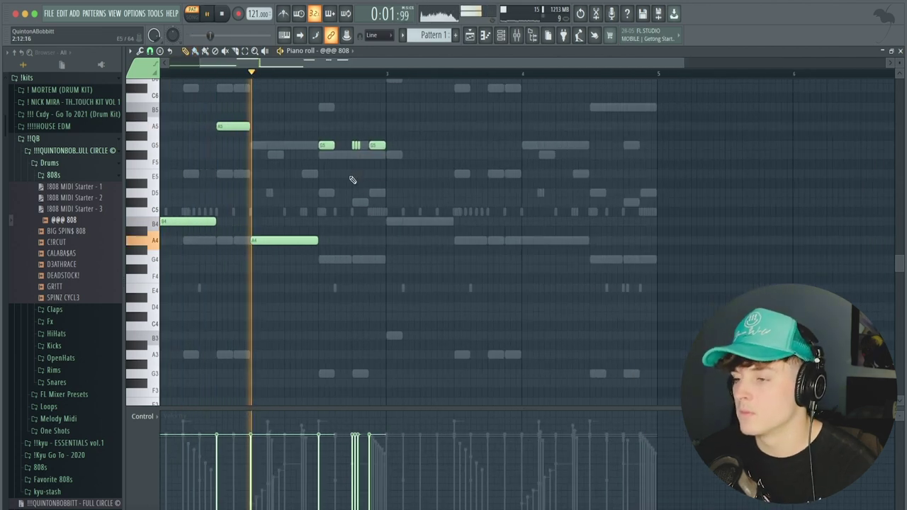
{"action": "key", "text": "space"}
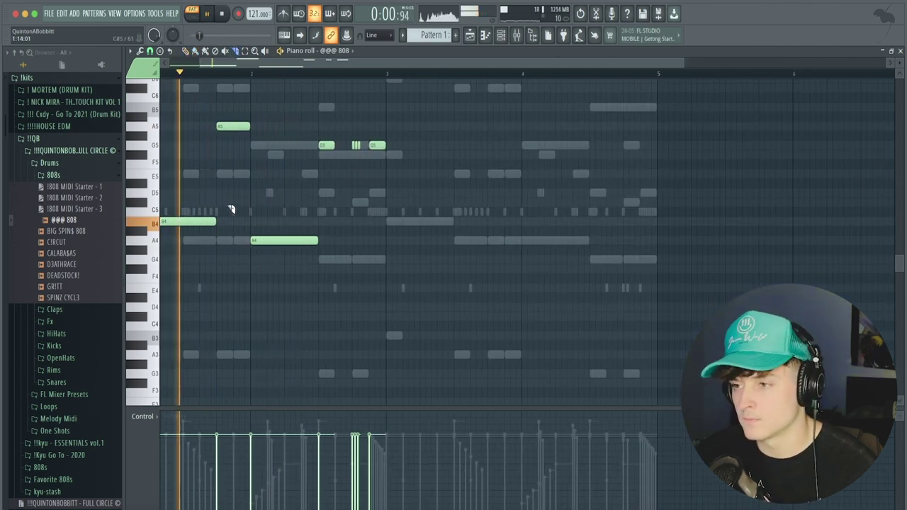
{"action": "key", "text": "space"}
{"action": "key", "text": "space"}
Set the snap to Step, slice the long A4 note in half, and repeat the two-bar 808 pattern in bars 3 and 4.
{"action": "left_click", "coordinate": [150, 52]}
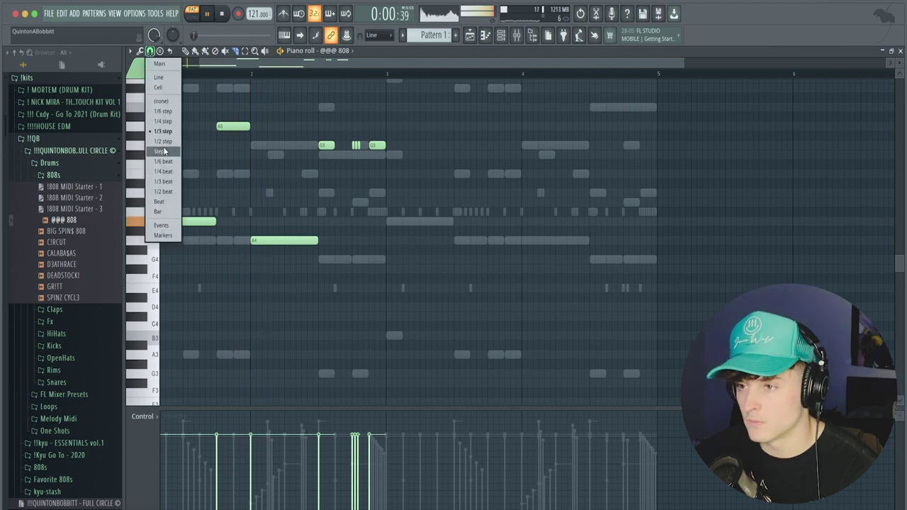
{"action": "left_click", "coordinate": [164, 152]}
{"action": "left_click_drag", "start_coordinate": [285, 234], "coordinate": [304, 289]}
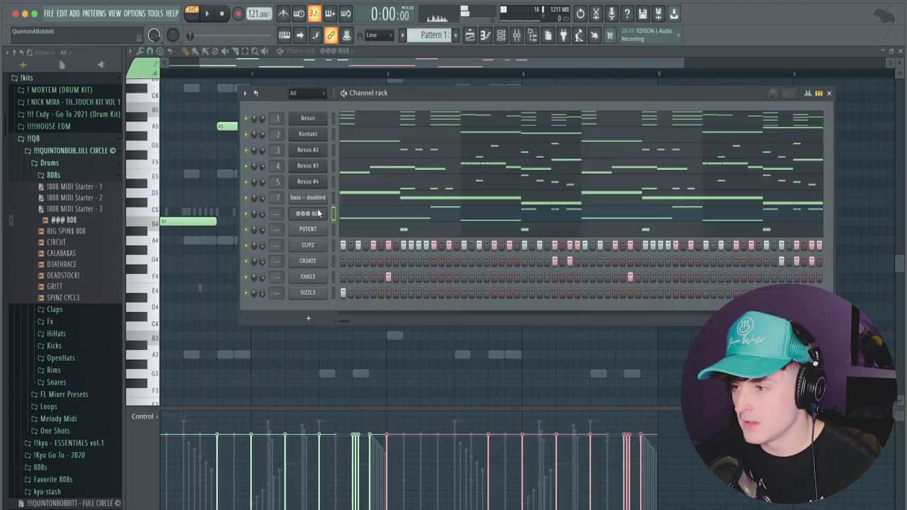
Add a slight fade out to the @@@ 808 sample, play the beat, and replace the channel's sample with D3ATHRACE.
{"action": "left_click", "coordinate": [318, 212]}
{"action": "left_click", "coordinate": [190, 176]}
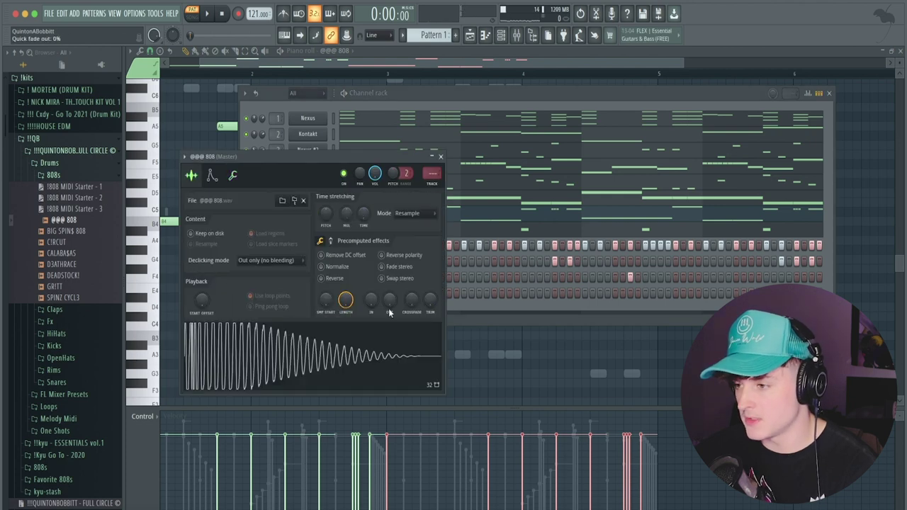
{"action": "key", "text": "space"}
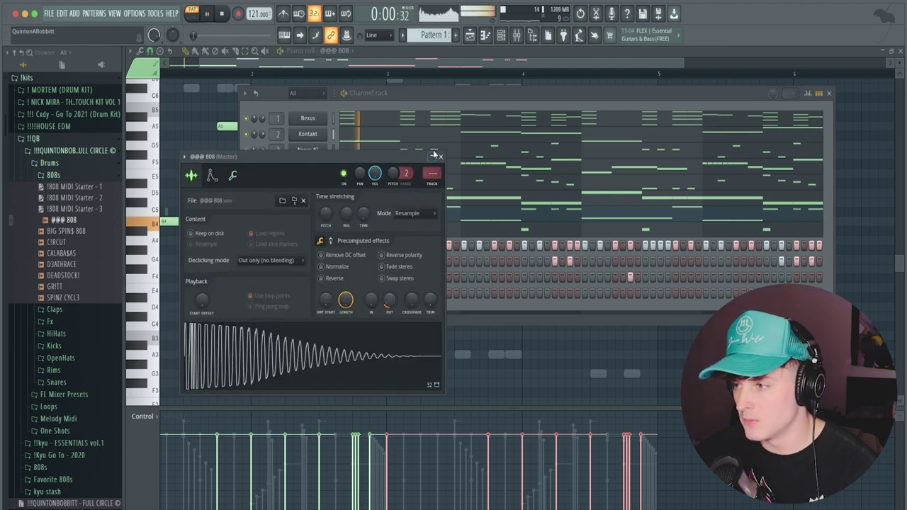
{"action": "left_click", "coordinate": [440, 156]}
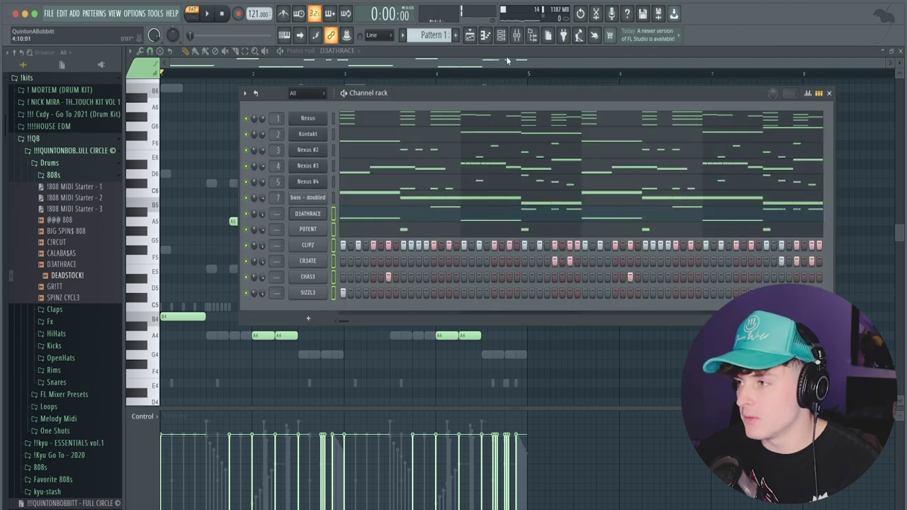
Route the selected D3ATHRACE, POTENT, CLIPZ, CR3ATE, CHAS3 and SIZZL3 channels to separate mixer tracks starting at insert 9.
{"action": "key", "text": "F9"}
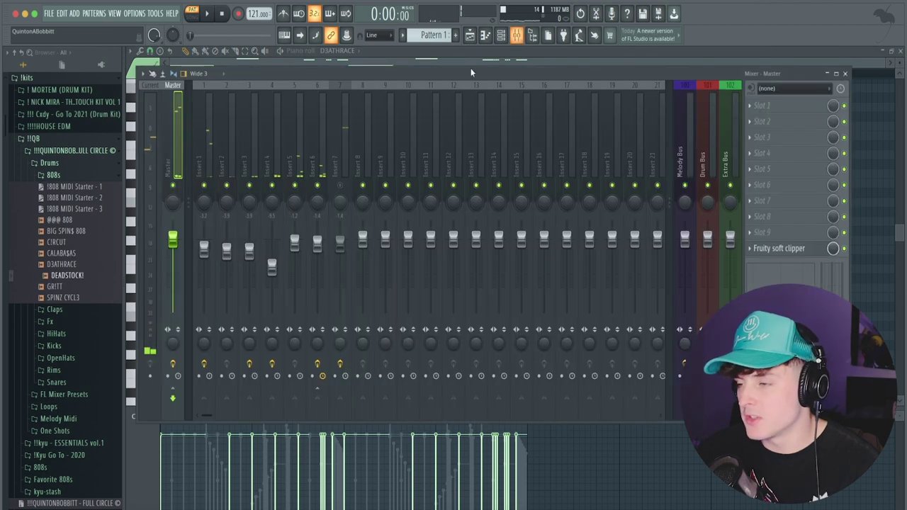
{"action": "left_click", "coordinate": [386, 167]}
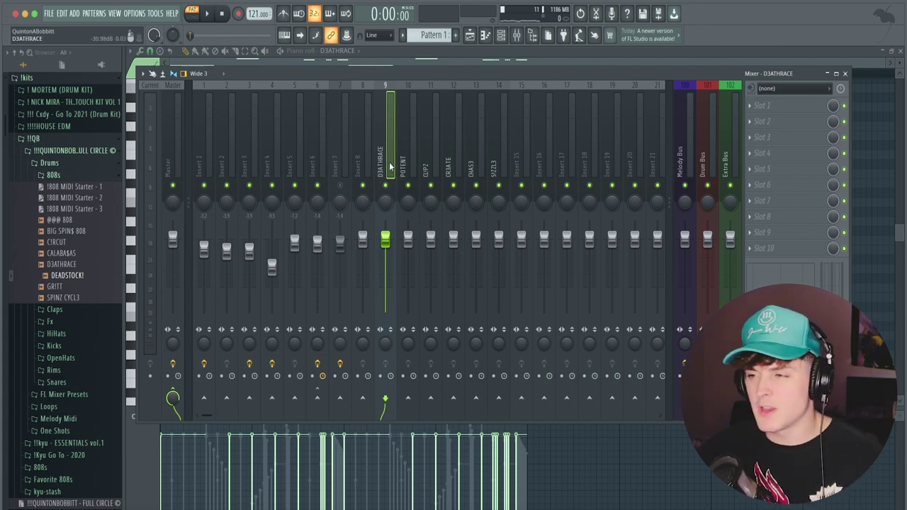
{"action": "left_click", "coordinate": [549, 508]}
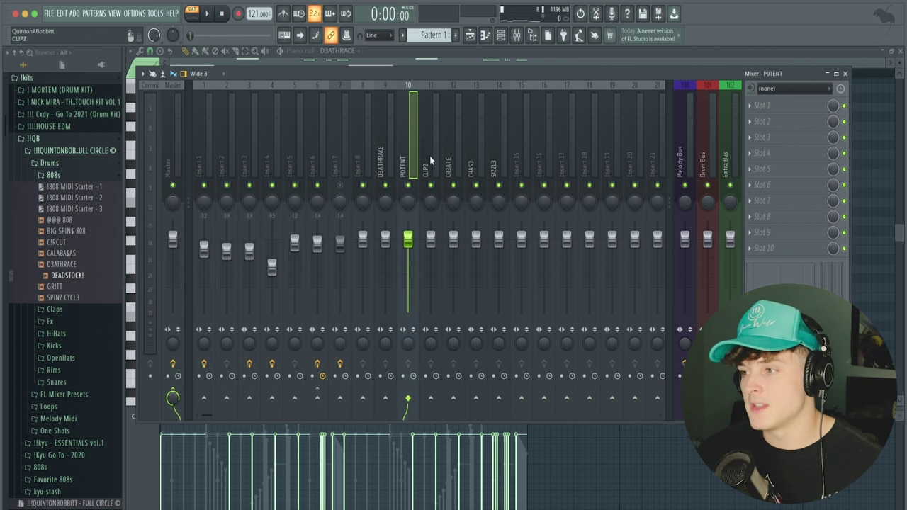
Look through the presets in the kit's FL Mixer Presets folder.
{"action": "left_click", "coordinate": [44, 176]}
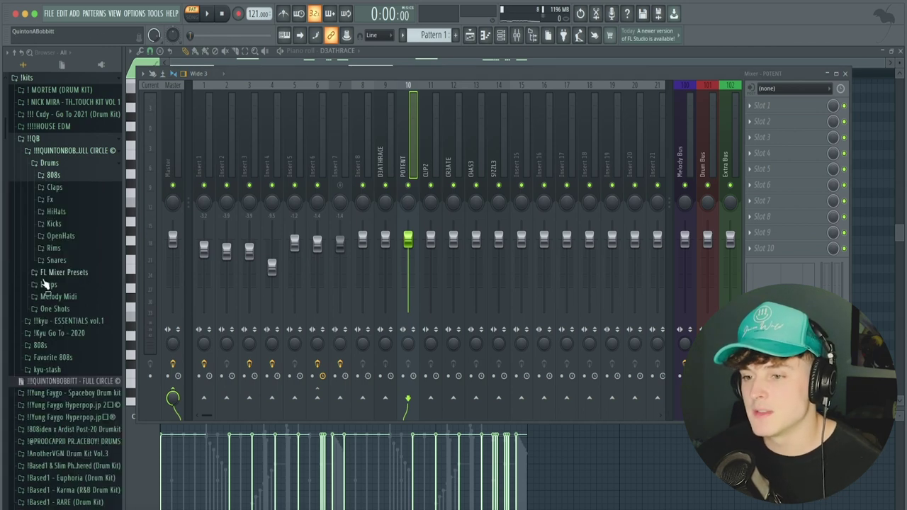
{"action": "left_click", "coordinate": [84, 272]}
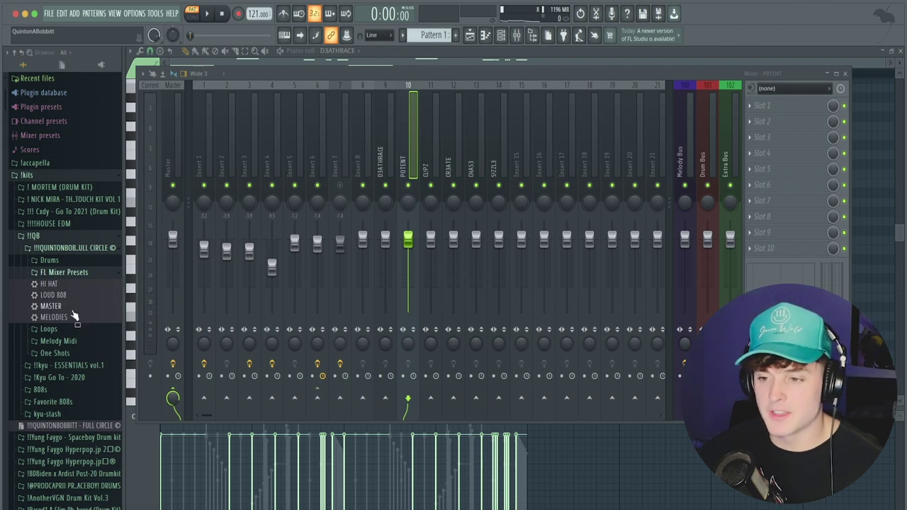
{"action": "left_click", "coordinate": [57, 274]}
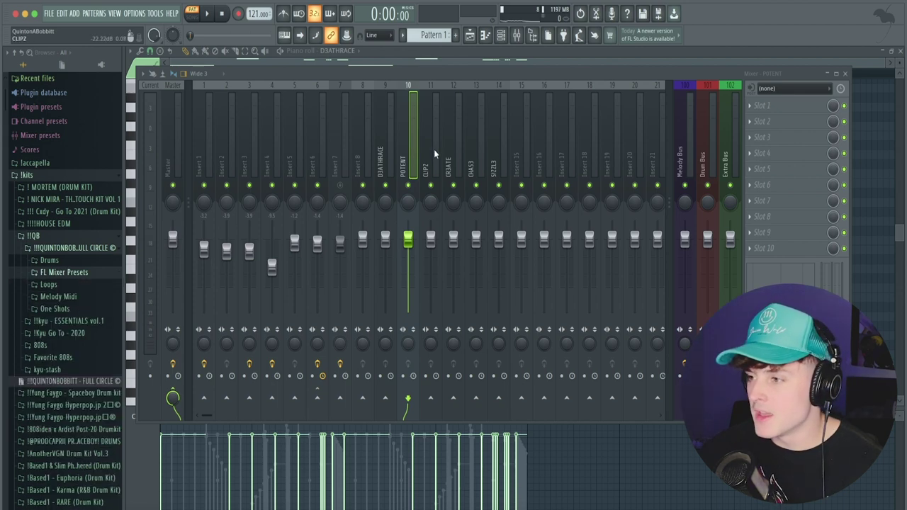
Try the !hihat mixer track state on the POTENT track.
{"action": "right_click", "coordinate": [415, 163]}
{"action": "mouse_move", "coordinate": [505, 138]}
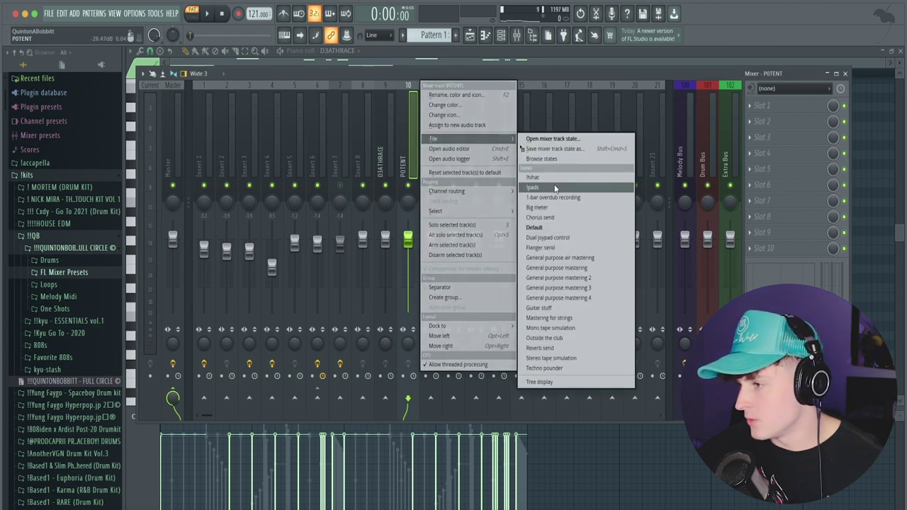
{"action": "left_click", "coordinate": [555, 182]}
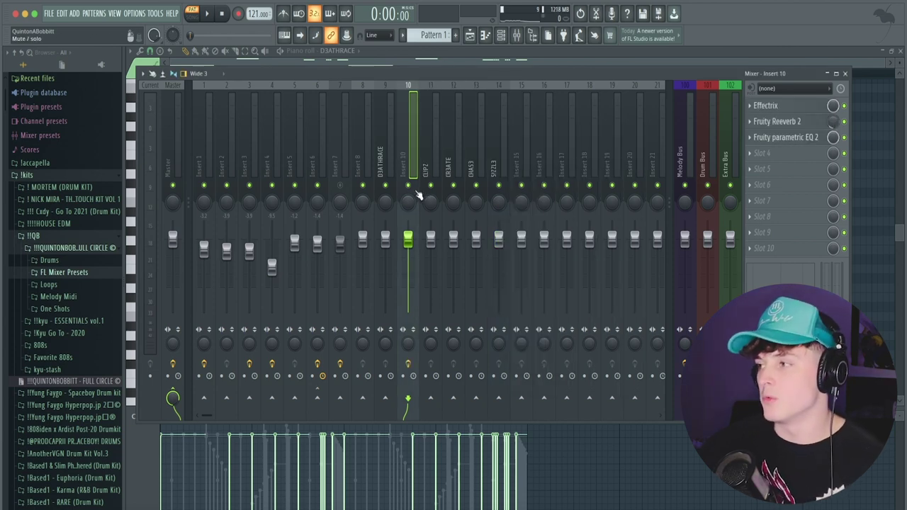
Load the !hihat mixer track state onto the CLIPZ track and lower the D3ATHRACE track's volume to 93% during playback.
{"action": "right_click", "coordinate": [430, 145]}
{"action": "left_click", "coordinate": [586, 180]}
{"action": "key", "text": "space"}
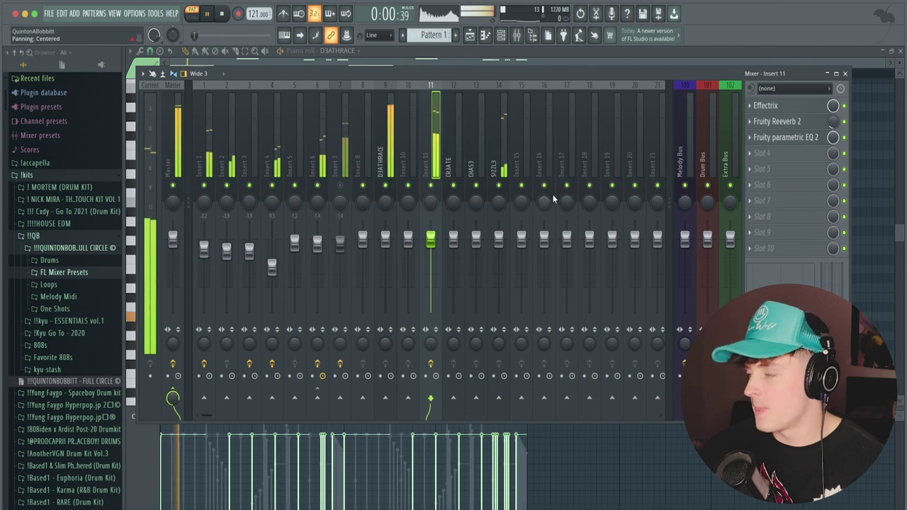
{"action": "left_click", "coordinate": [383, 260]}
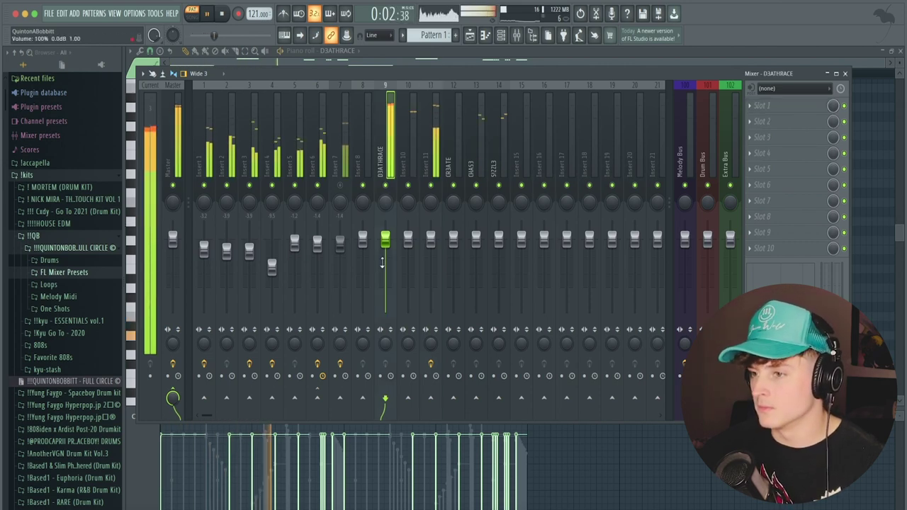
{"action": "left_click_drag", "start_coordinate": [382, 262], "coordinate": [381, 267]}
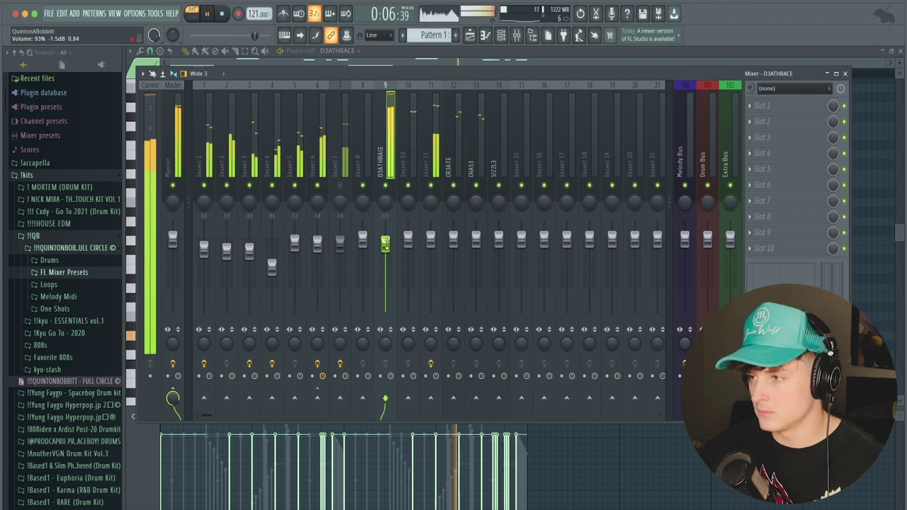
Clone the D3ATHRACE channel and load the @@@ 808 sample from the 808s folder into the clone.
{"action": "left_click", "coordinate": [500, 35]}
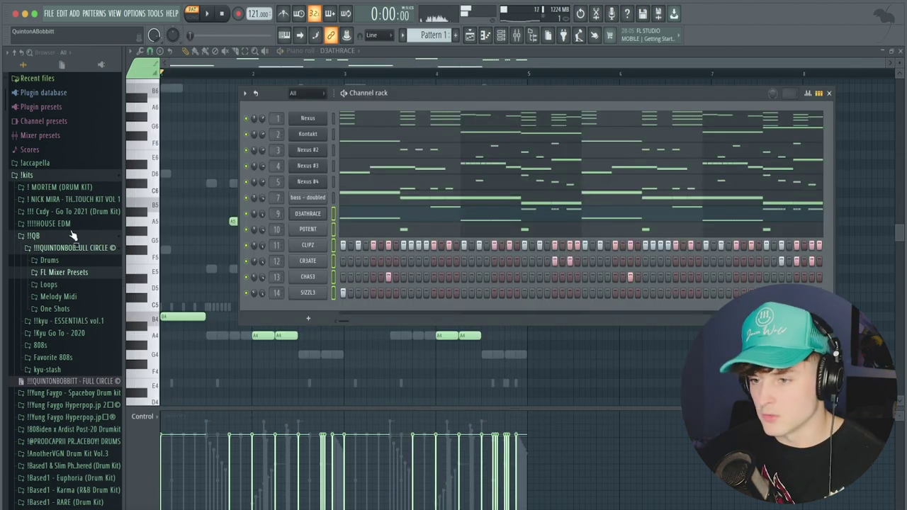
{"action": "left_click", "coordinate": [50, 260]}
{"action": "left_click", "coordinate": [56, 273]}
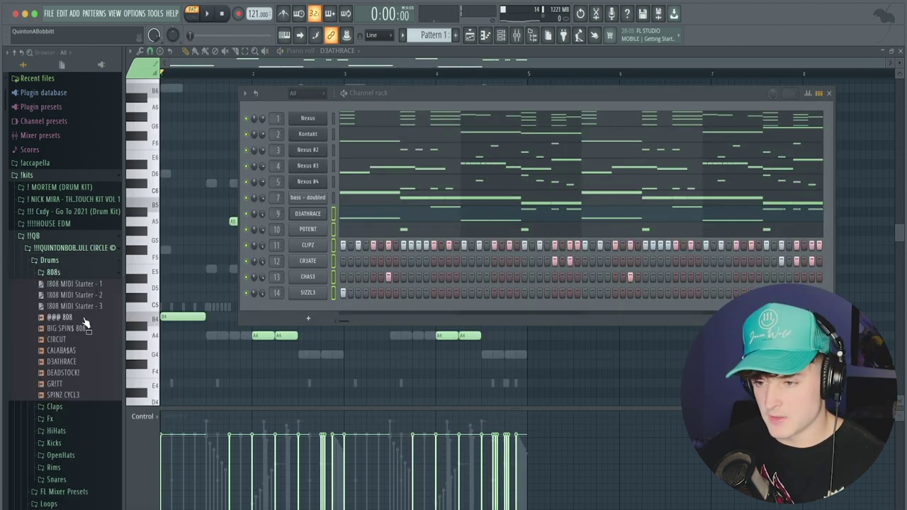
{"action": "left_click_drag", "start_coordinate": [59, 317], "coordinate": [80, 289]}
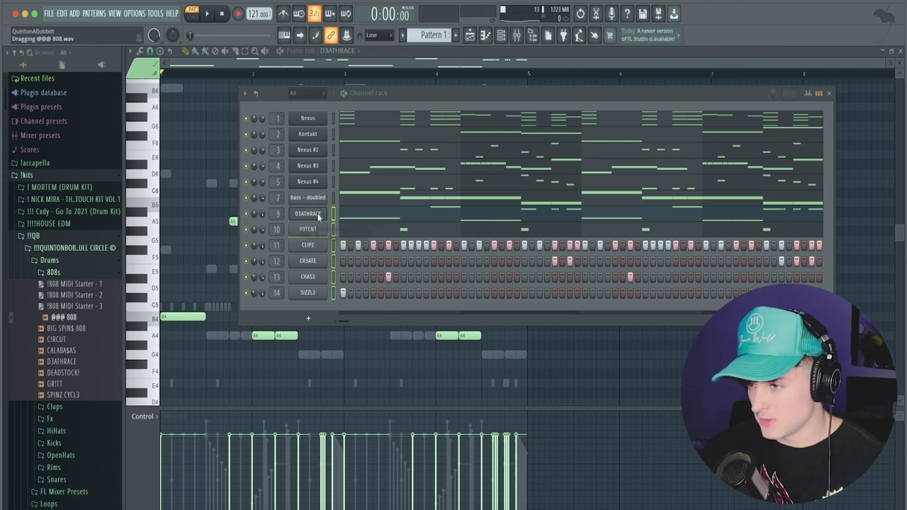
{"action": "right_click", "coordinate": [318, 214]}
{"action": "left_click", "coordinate": [344, 316]}
{"action": "left_click_drag", "start_coordinate": [64, 317], "coordinate": [319, 225]}
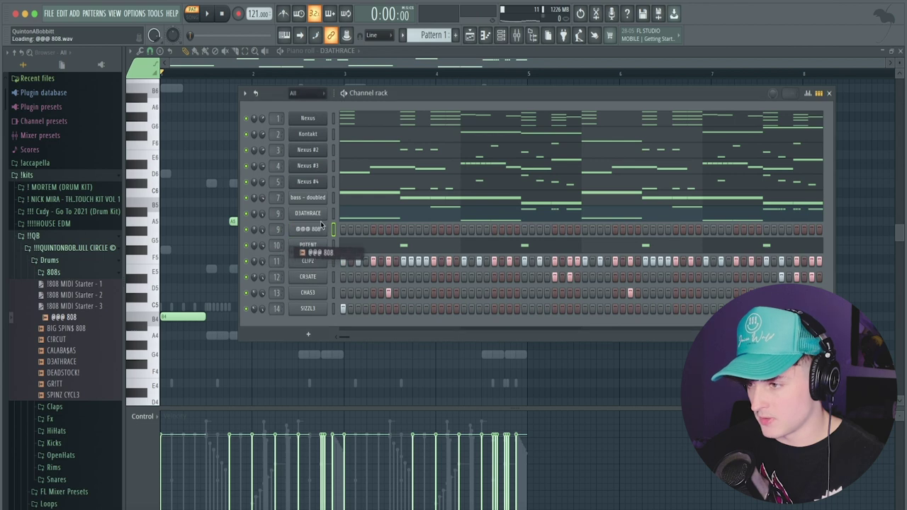
Copy the D3ATHRACE notes into the cloned @@@ 808 channel, mute D3ATHRACE, and play the pattern to check the new 808.
{"action": "left_click", "coordinate": [334, 215]}
{"action": "left_click", "coordinate": [334, 230]}
{"action": "key", "text": "ctrl+v"}
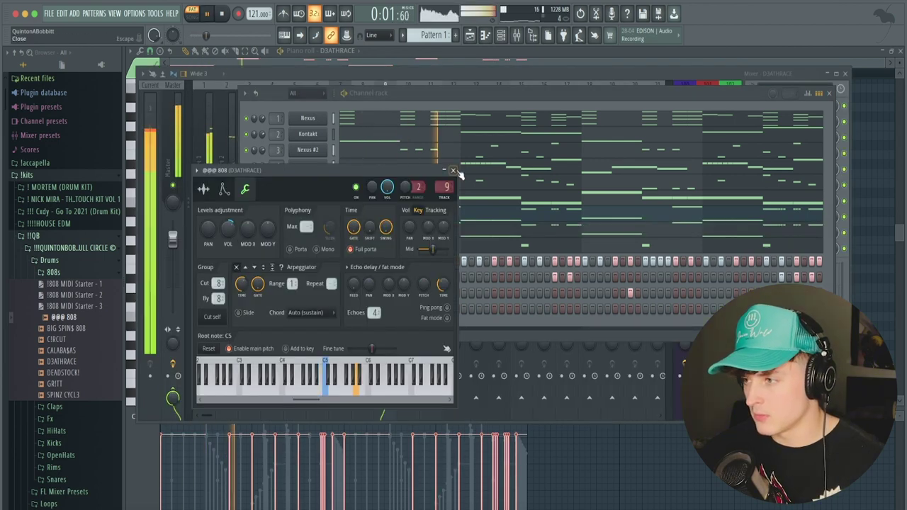
{"action": "left_click", "coordinate": [453, 170]}
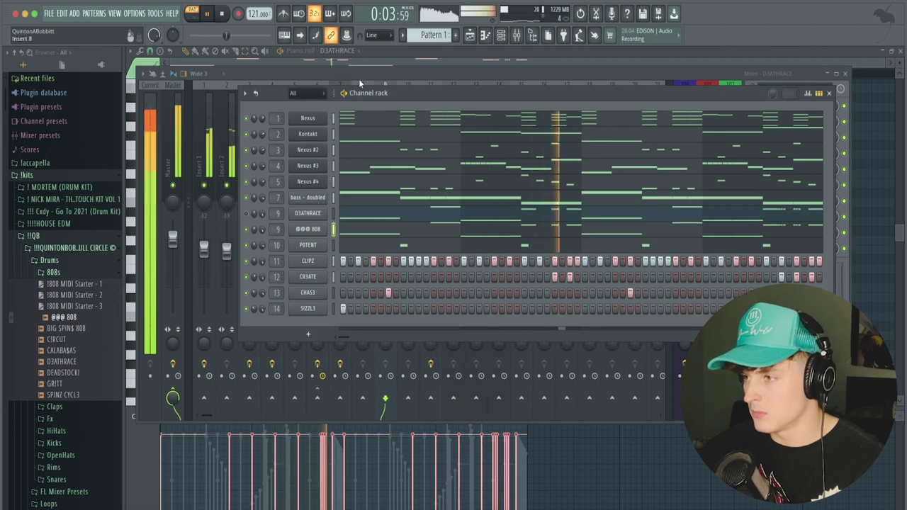
{"action": "key", "text": "space"}
Add the D3STR0 kick from the Kicks folder as a new channel, open its piano roll and play the pattern.
{"action": "left_click", "coordinate": [75, 273]}
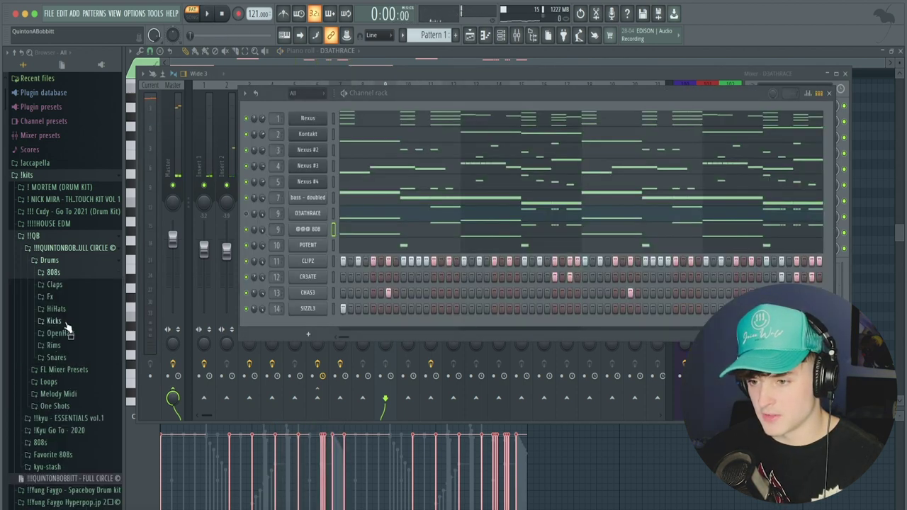
{"action": "left_click", "coordinate": [66, 321]}
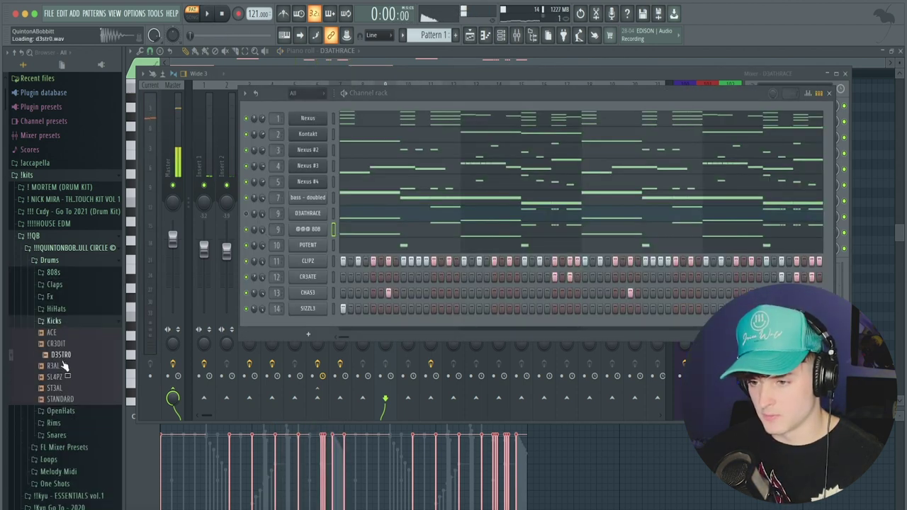
{"action": "left_click", "coordinate": [63, 354]}
{"action": "key", "text": "space"}
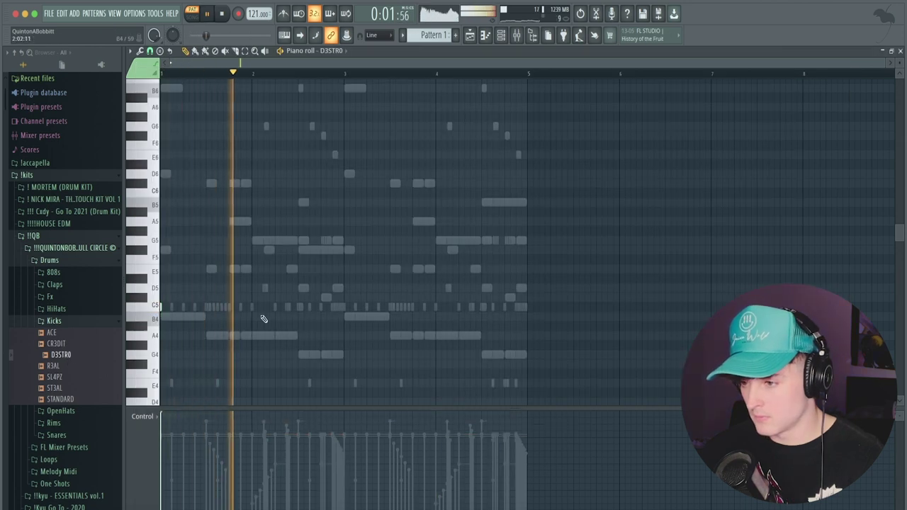
Draw C5 kick notes in bars 1 and 2 during playback and repeat them through bar 4.
{"action": "left_click", "coordinate": [321, 308]}
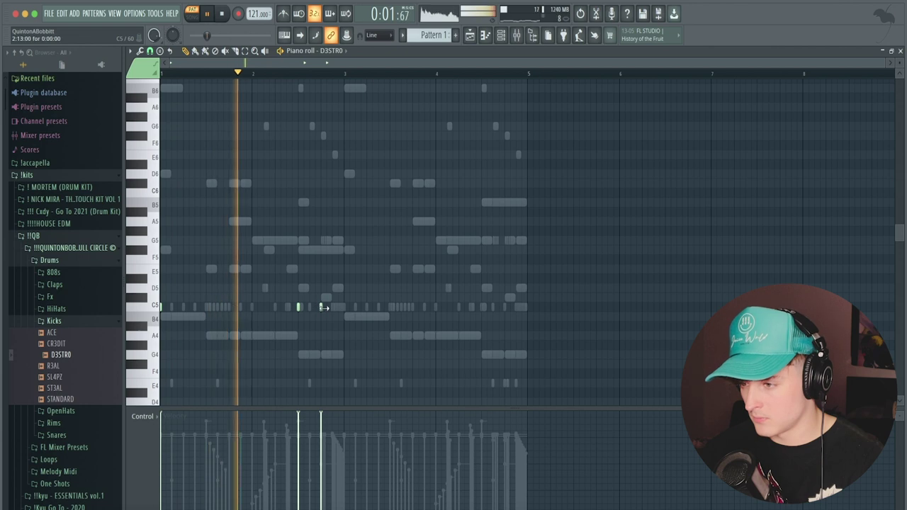
{"action": "left_click_drag", "start_coordinate": [324, 307], "coordinate": [344, 309]}
{"action": "key", "text": "space"}
{"action": "key", "text": "space"}
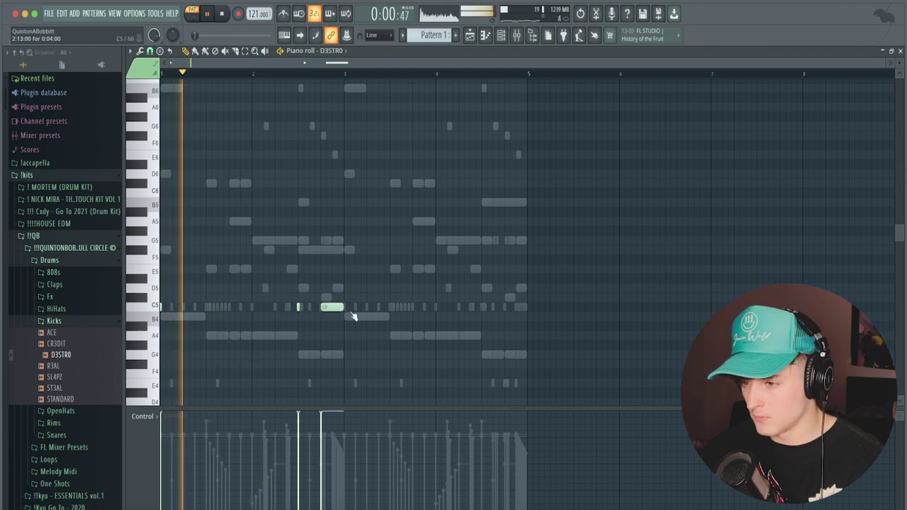
{"action": "left_click", "coordinate": [231, 308]}
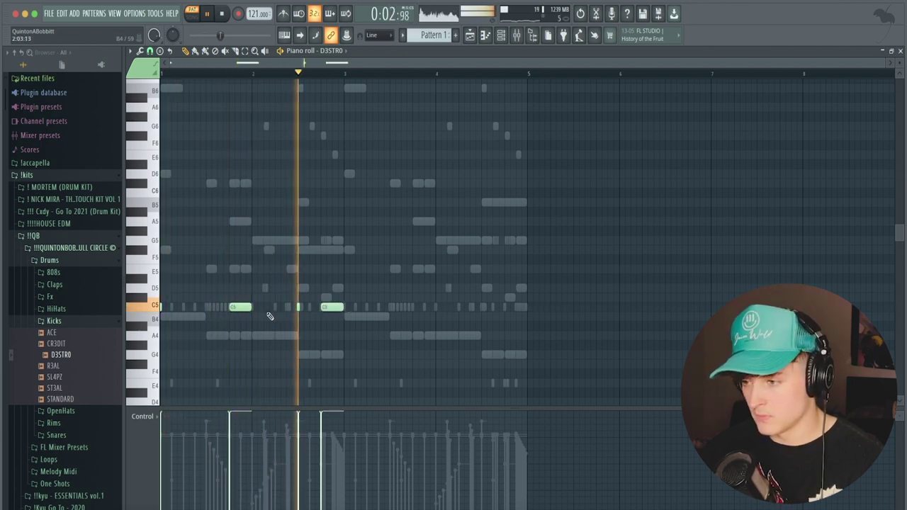
{"action": "key", "text": "ctrl+b"}
{"action": "key", "text": "ctrl+d"}
Split Pattern 1 by channel and place the resulting patterns at bar 1 on playlist Tracks 1 to 14.
{"action": "key", "text": "F6"}
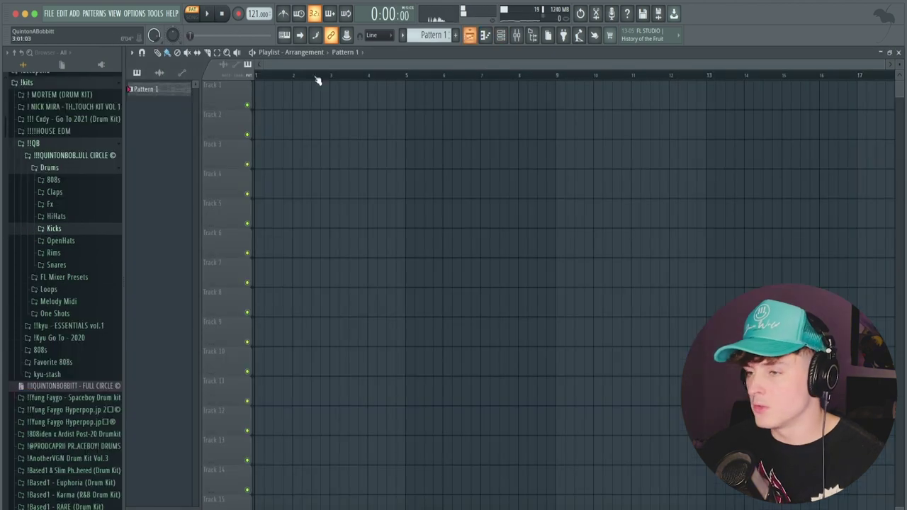
{"action": "right_click", "coordinate": [162, 97]}
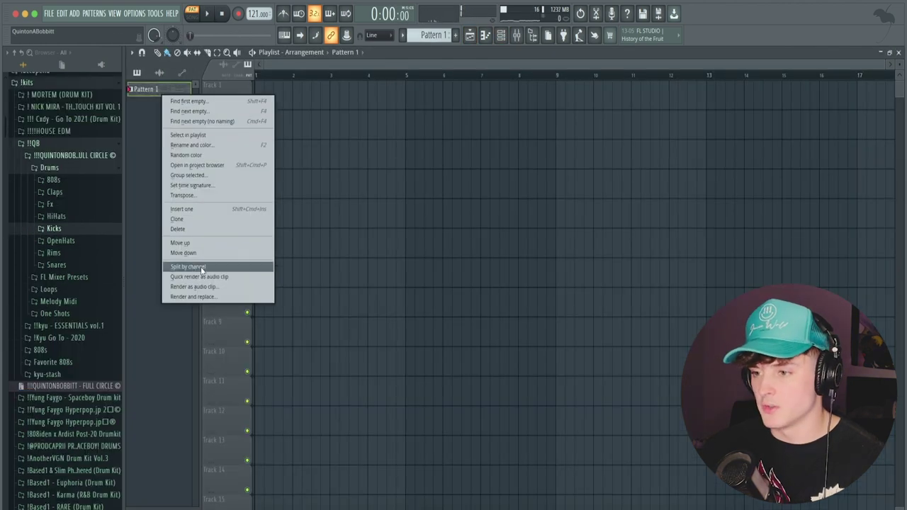
{"action": "left_click", "coordinate": [187, 267]}
{"action": "left_click", "coordinate": [174, 301], "text": "shift"}
{"action": "left_click_drag", "start_coordinate": [157, 91], "coordinate": [275, 80]}
{"action": "left_click_drag", "start_coordinate": [286, 471], "coordinate": [393, 450]}
Select all the playlist clips and duplicate them seven times to fill bars 1 to 32.
{"action": "key", "text": "ctrl+a"}
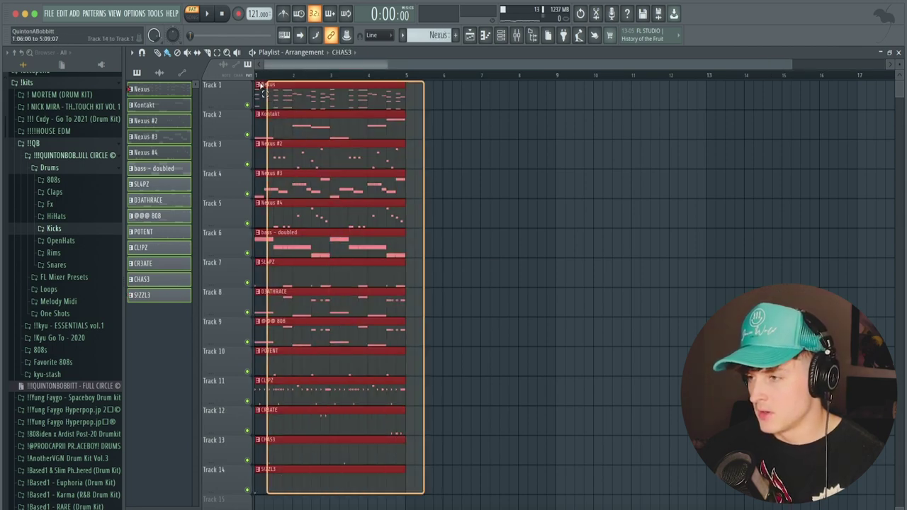
{"action": "key", "text": "ctrl+b"}
{"action": "key", "text": "ctrl+b"}
{"action": "key", "text": "ctrl+b"}
{"action": "key", "text": "ctrl+b"}
{"action": "key", "text": "ctrl+b"}
{"action": "key", "text": "ctrl+b"}
{"action": "key", "text": "ctrl+b"}
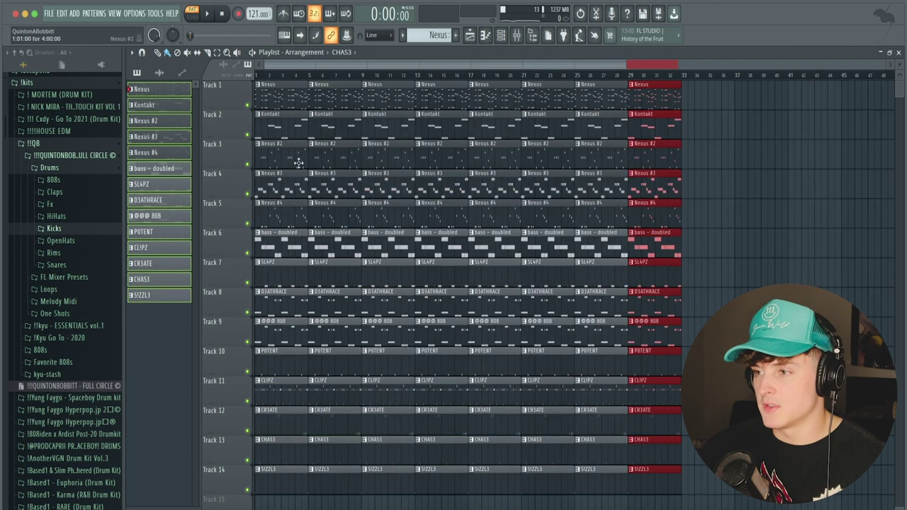
Delete the bass – doubled, 808 and drum clips from bars 1 to 4 on Tracks 6 to 14.
{"action": "left_click_drag", "start_coordinate": [274, 247], "coordinate": [282, 506]}
{"action": "left_click", "coordinate": [319, 228]}
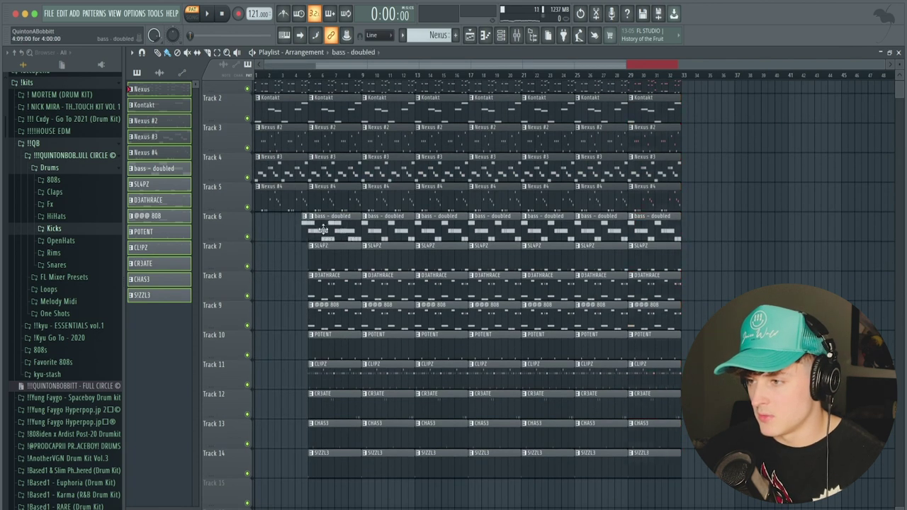
{"action": "left_click", "coordinate": [259, 222]}
Play the intro and mute Insert 7 in the mixer to judge the melody without the doubled bass.
{"action": "left_click", "coordinate": [517, 39]}
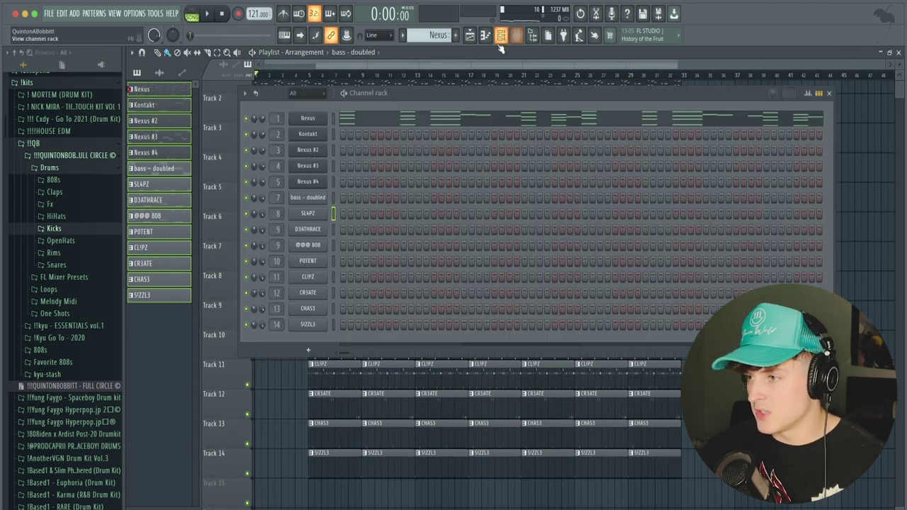
{"action": "key", "text": "space"}
{"action": "left_click", "coordinate": [522, 44]}
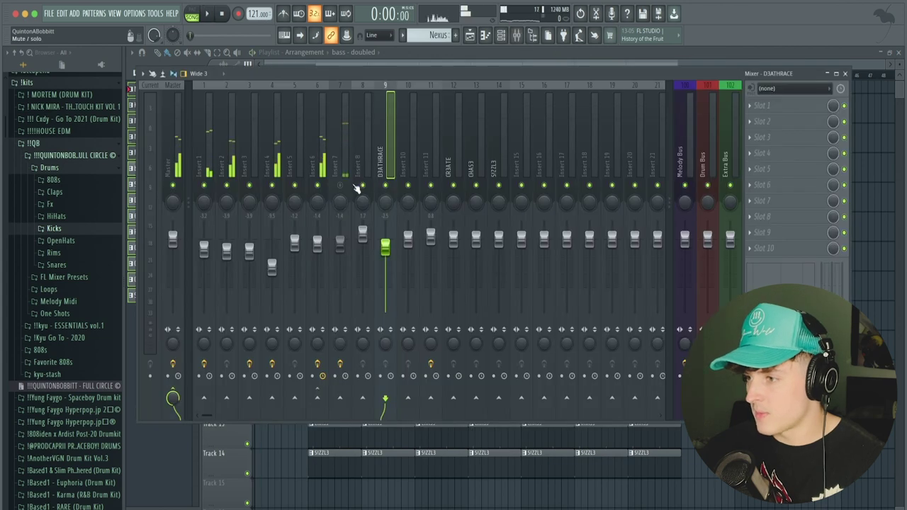
{"action": "left_click", "coordinate": [378, 65]}
{"action": "key", "text": "space"}
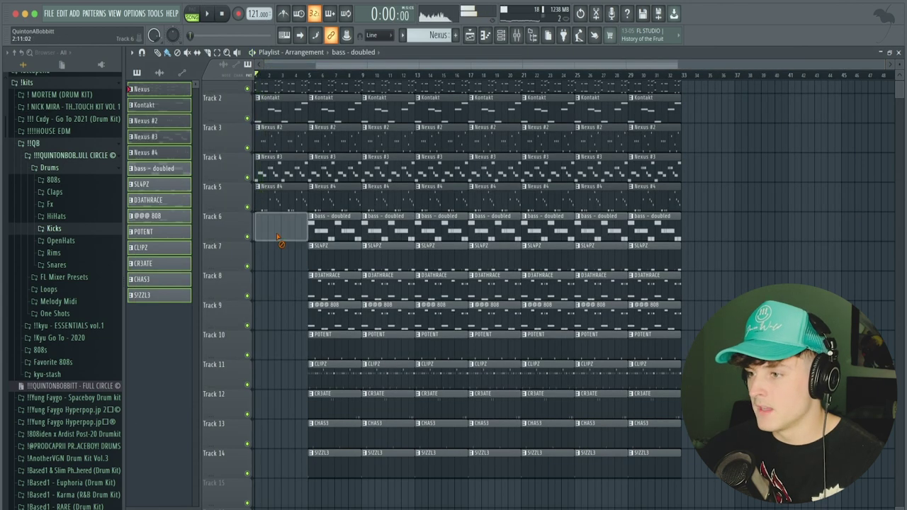
Delete the remaining bass – doubled clips from Track 6 and move all the 808 and drum clips up one track.
{"action": "right_click", "coordinate": [317, 228]}
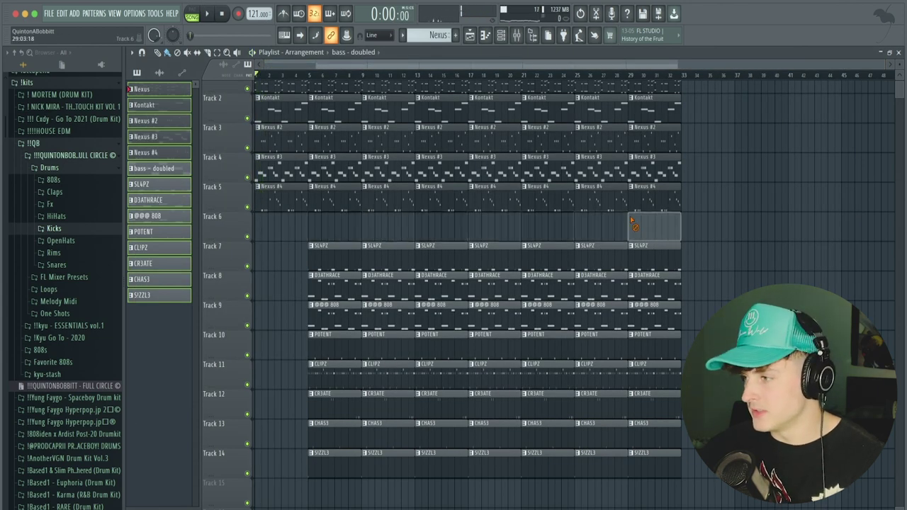
{"action": "left_click_drag", "start_coordinate": [751, 474], "coordinate": [308, 255]}
{"action": "key", "text": "shift+Up"}
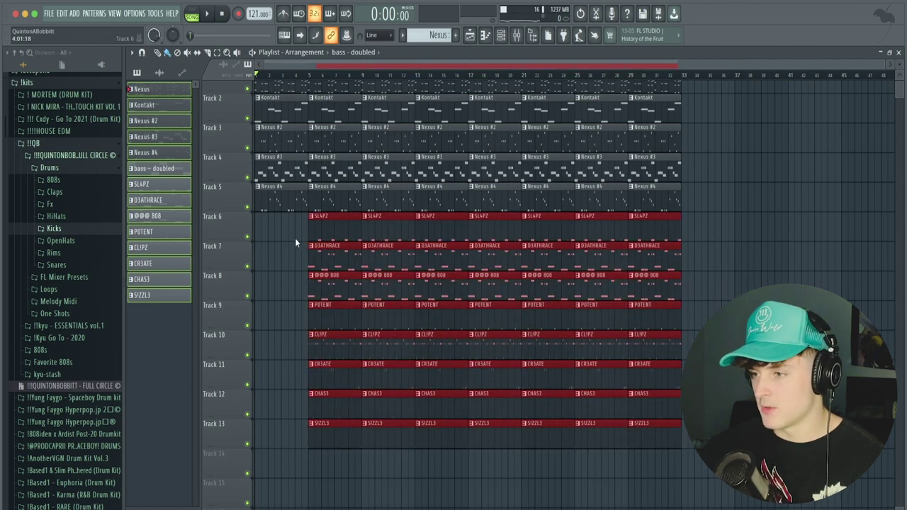
Delete the 808 and drum clips from bars 5 to 8 on Tracks 6 to 13 while the song plays.
{"action": "key", "text": "space"}
{"action": "scroll", "coordinate": [304, 77], "scroll_direction": "up", "scroll_amount": 2}
{"action": "scroll", "coordinate": [304, 77], "scroll_direction": "left", "scroll_amount": 1}
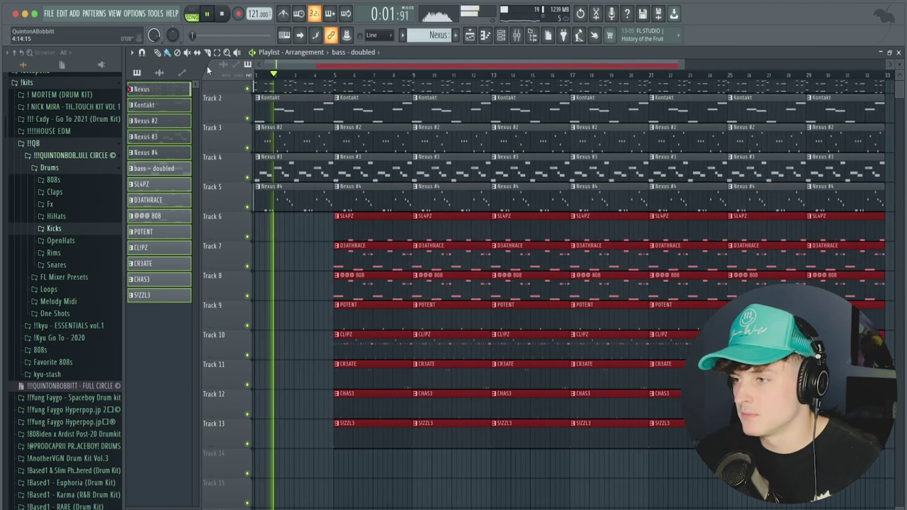
{"action": "right_click", "coordinate": [358, 228]}
{"action": "right_click", "coordinate": [356, 249]}
{"action": "scroll", "coordinate": [350, 348], "scroll_direction": "up", "scroll_amount": 1}
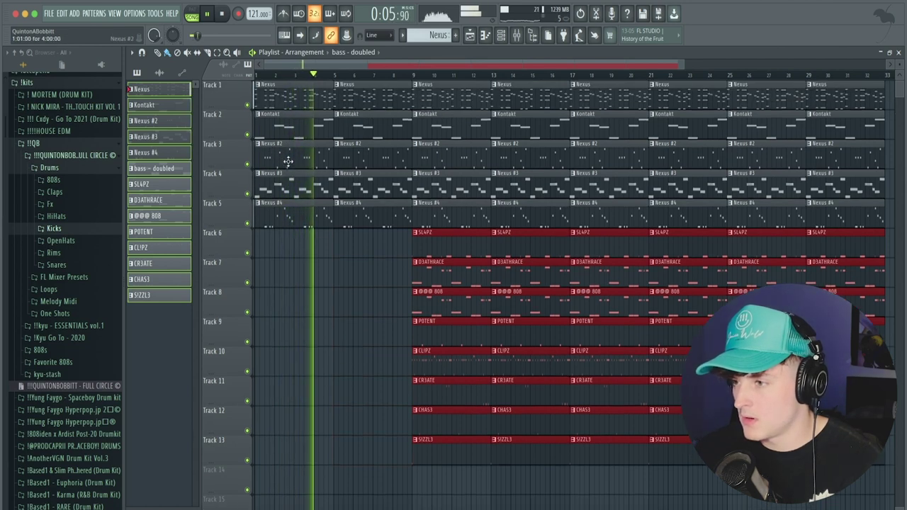
Play the song and remove Kontakt from bars 1–4 and 9–16, and SL4PZ and @@@ 808 from bars 9–16.
{"action": "left_click", "coordinate": [516, 35]}
{"action": "key", "text": "space"}
{"action": "key", "text": "space"}
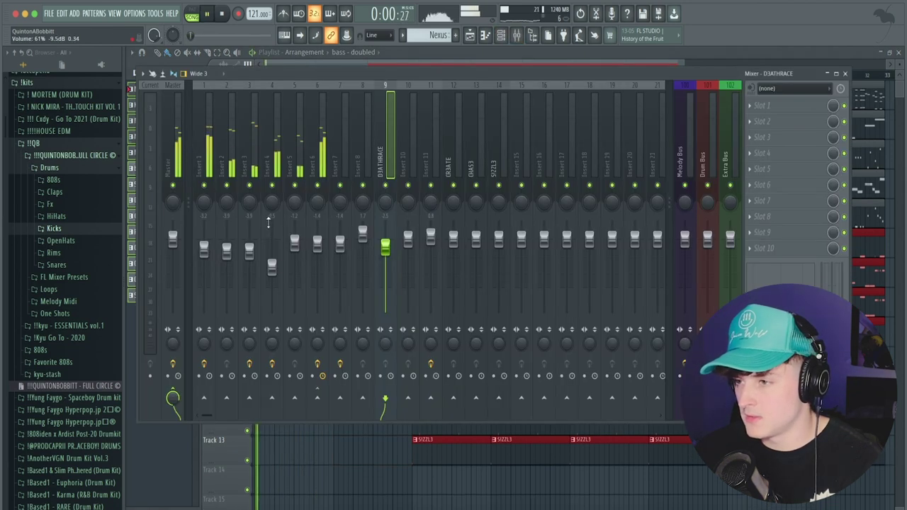
{"action": "key", "text": "space"}
{"action": "left_click", "coordinate": [328, 61]}
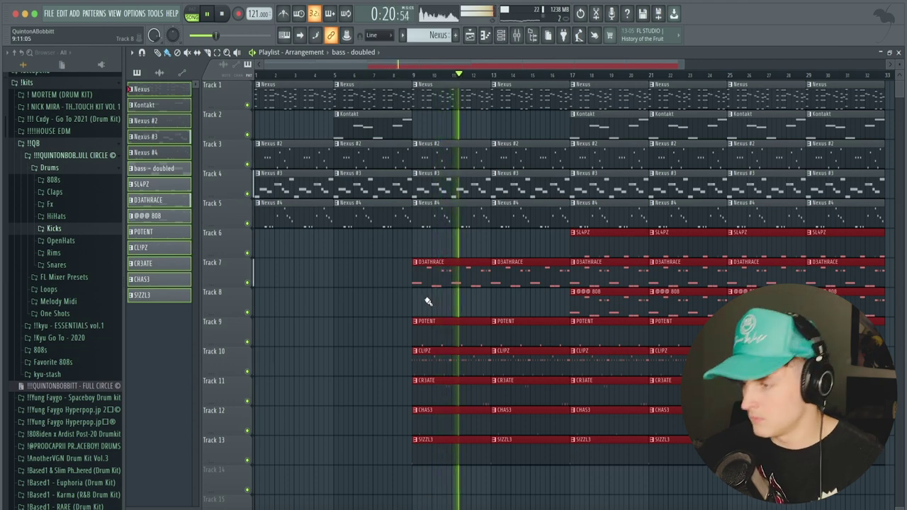
Delete the A5 note in bar 3 of the D3ATHRACE pattern and return to the playlist.
{"action": "double_click", "coordinate": [442, 283]}
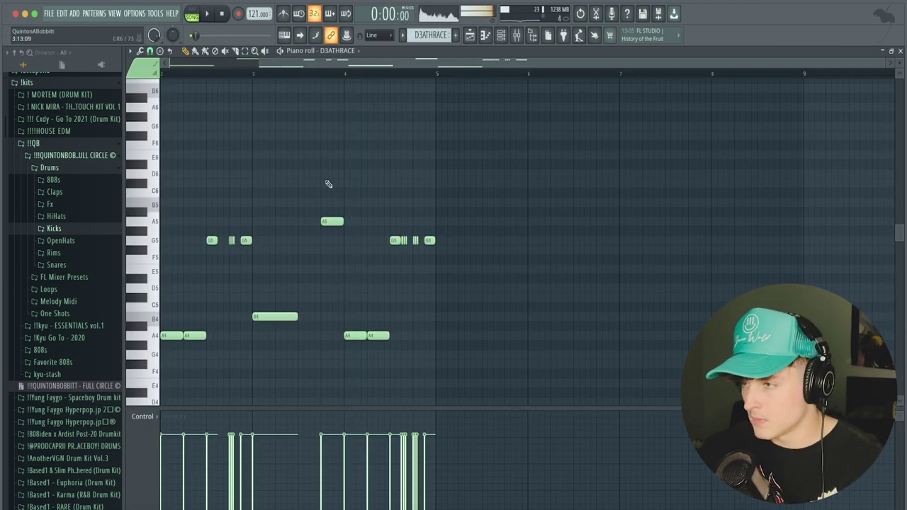
{"action": "key", "text": "space"}
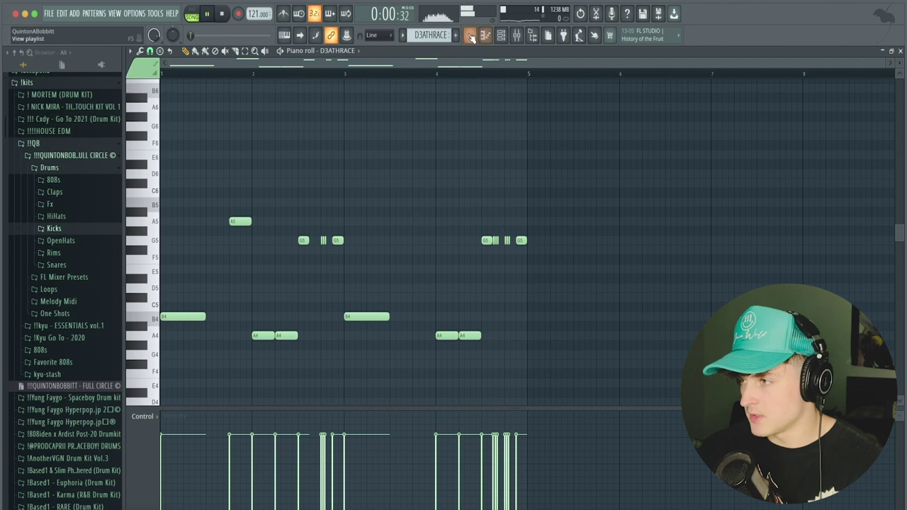
{"action": "left_click", "coordinate": [470, 37]}
Place the SPL1TMIND effect from the Fx folder on Track 14 at bar 8 and link it to a mixer track.
{"action": "left_click", "coordinate": [398, 74]}
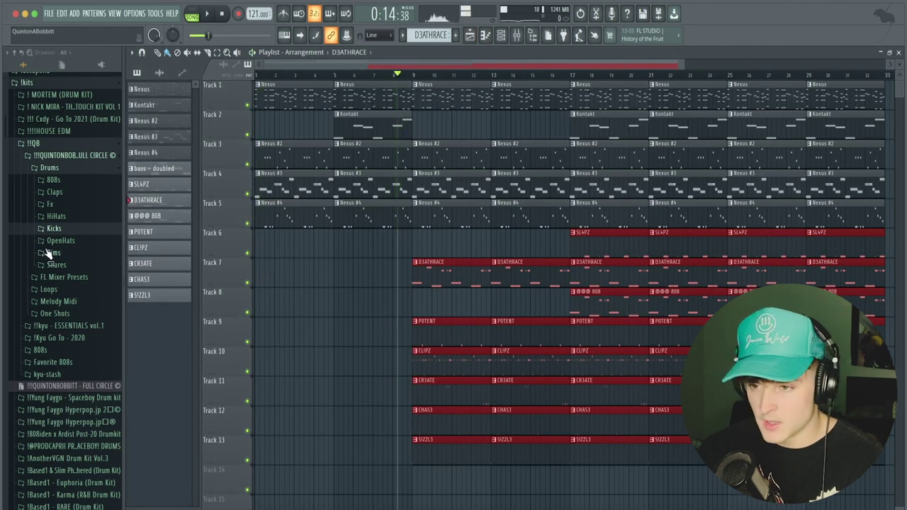
{"action": "left_click", "coordinate": [49, 204]}
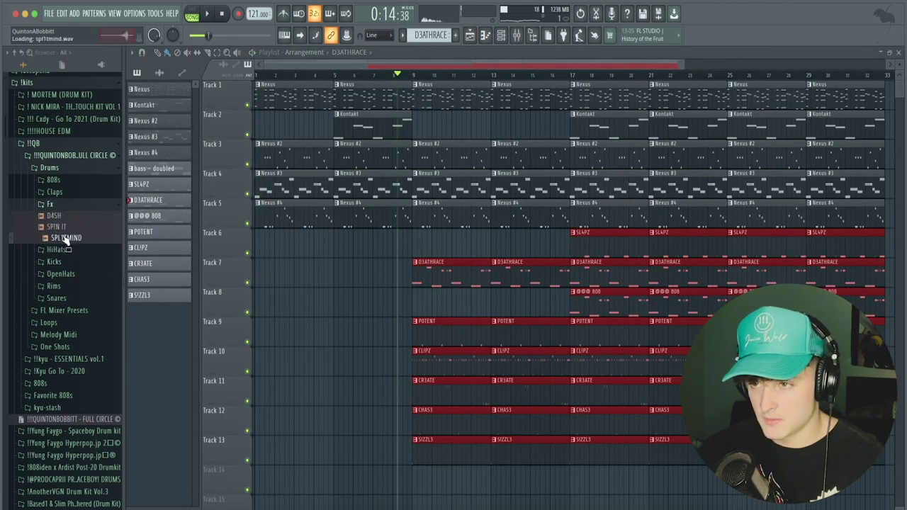
{"action": "left_click_drag", "start_coordinate": [65, 238], "coordinate": [398, 484]}
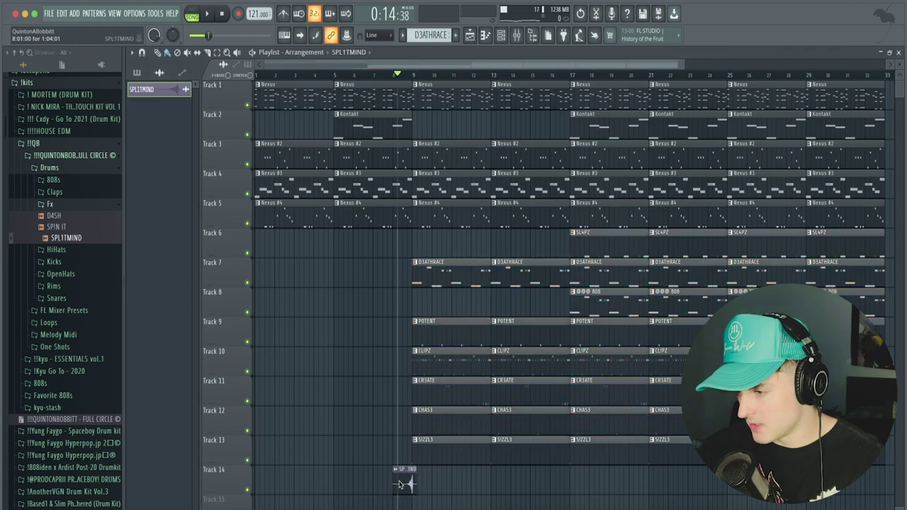
{"action": "key", "text": "space"}
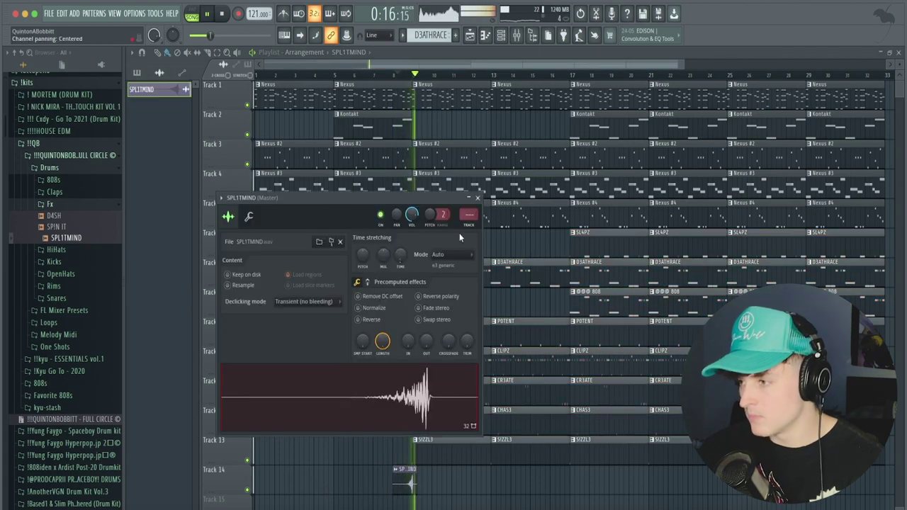
{"action": "key", "text": "ctrl+l"}
{"action": "left_click", "coordinate": [386, 62]}
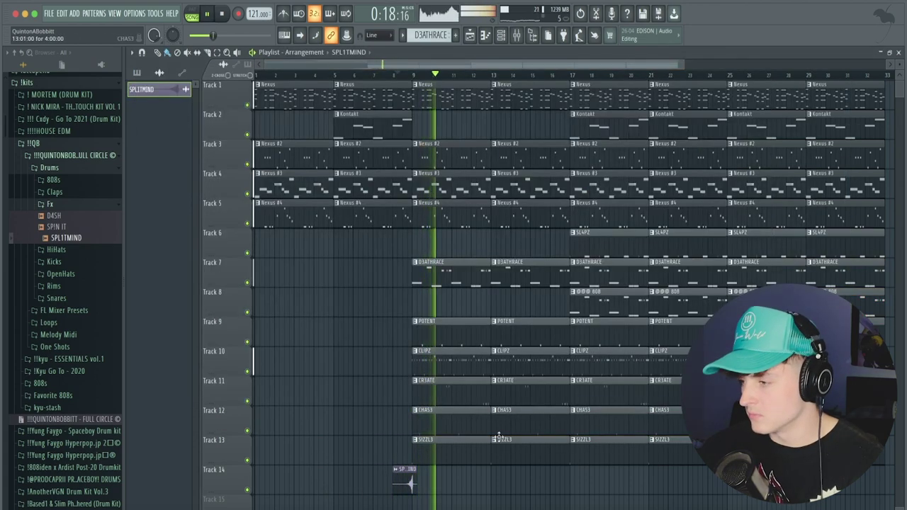
Shorten the D3ATHRACE and drum clips at bars 13–16 so they end about half a bar before bar 17.
{"action": "left_click_drag", "start_coordinate": [521, 492], "coordinate": [530, 231]}
{"action": "left_click_drag", "start_coordinate": [566, 272], "coordinate": [554, 271]}
{"action": "key", "text": "space"}
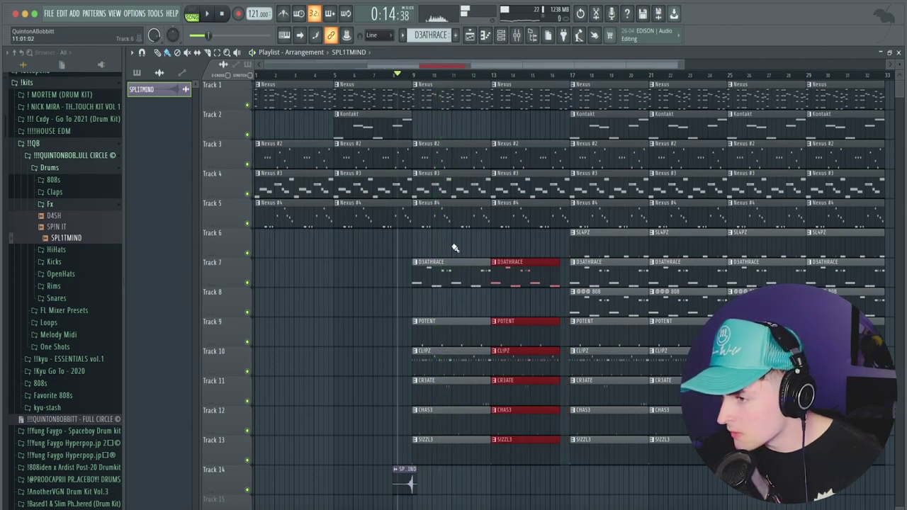
Delete the Nexus #3 clips from bars 9–16 and the D3ATHRACE clips from bars 17–24 and play the section.
{"action": "right_click", "coordinate": [437, 190]}
{"action": "right_click", "coordinate": [500, 190]}
{"action": "key", "text": "space"}
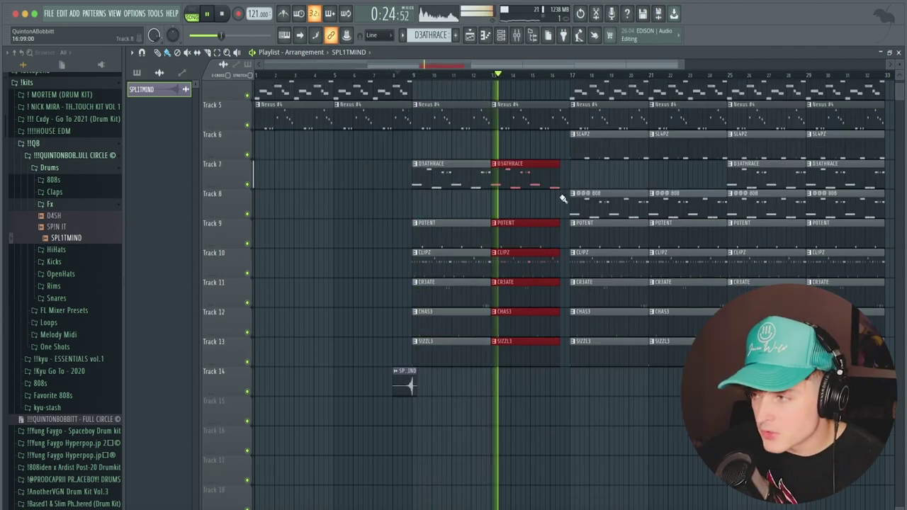
{"action": "scroll", "coordinate": [538, 233], "scroll_direction": "up", "scroll_amount": 3}
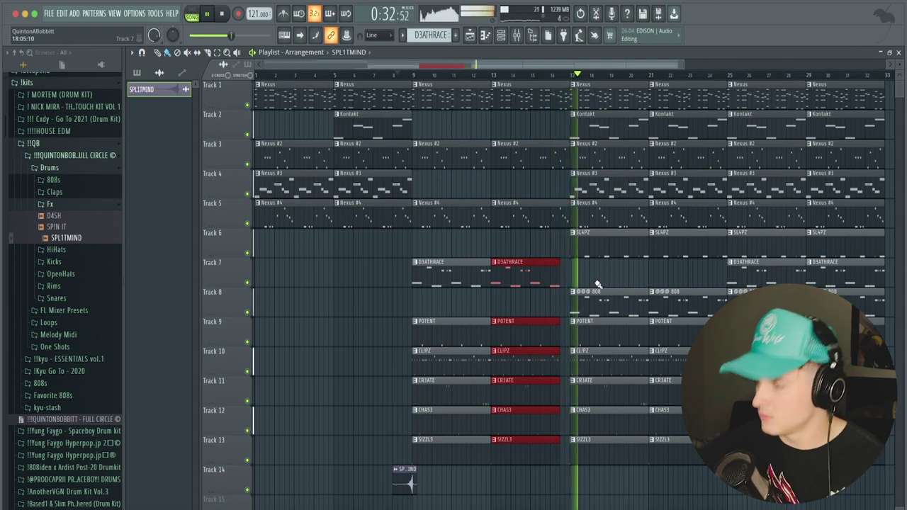
Clear Kontakt, Nexus #3, SL4PZ and @@@ 808 from bars 25–32 and duplicate the arrangement into bars 33–64.
{"action": "key", "text": "ctrl+d"}
{"action": "key", "text": "p"}
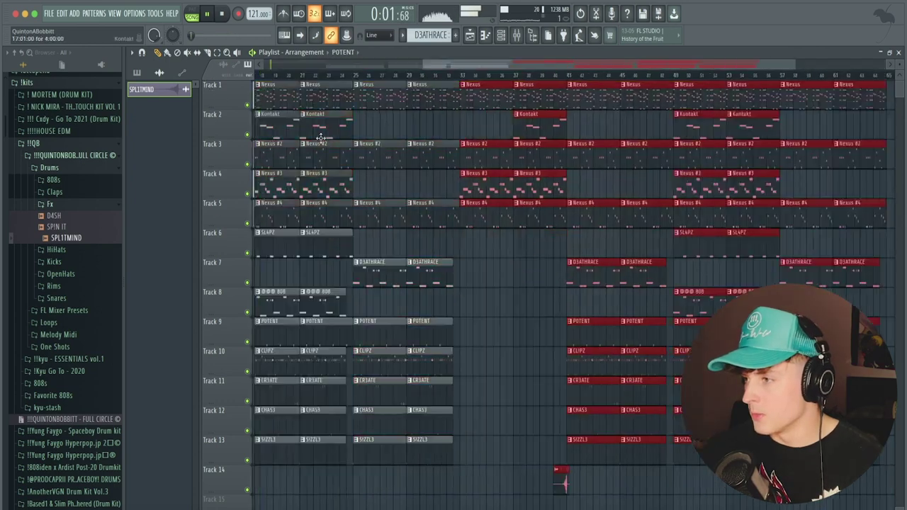
{"action": "left_click", "coordinate": [452, 265]}
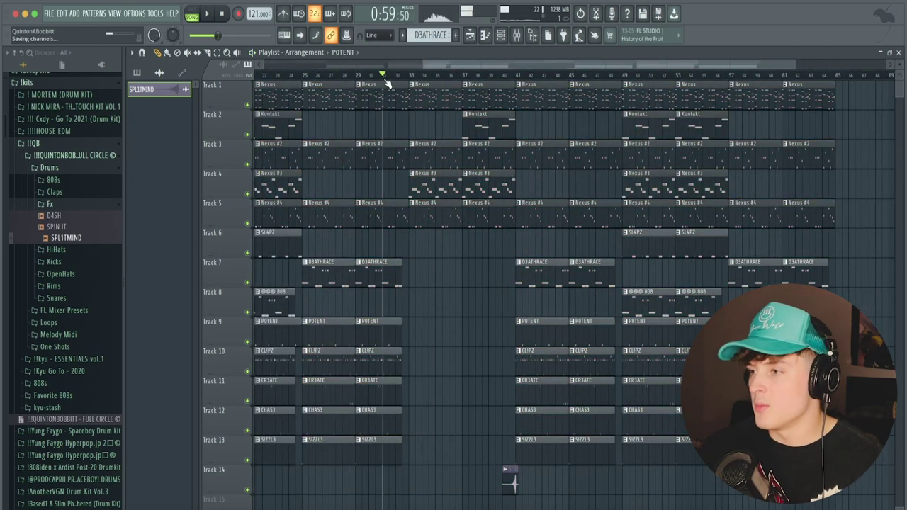
{"action": "left_click_drag", "start_coordinate": [420, 248], "coordinate": [473, 102]}
{"action": "left_click_drag", "start_coordinate": [432, 276], "coordinate": [469, 99]}
{"action": "left_click", "coordinate": [411, 373], "text": "ctrl"}
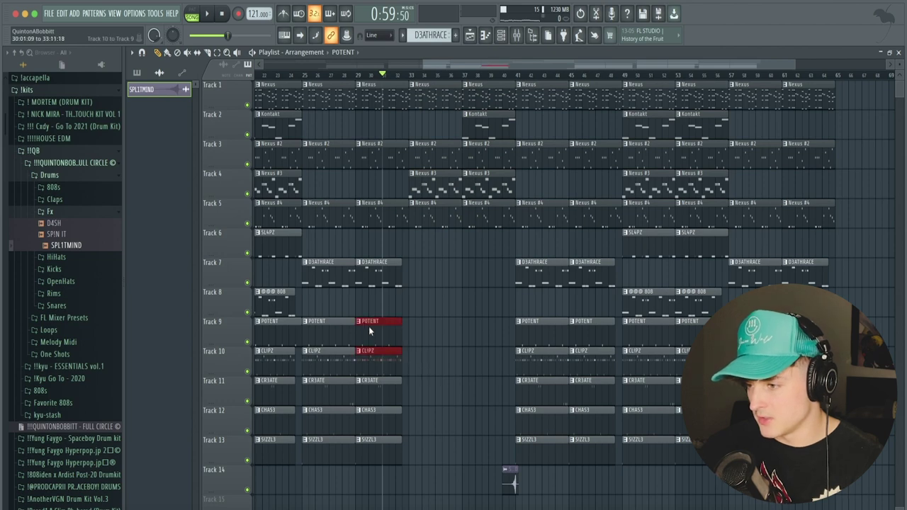
{"action": "left_click_drag", "start_coordinate": [368, 326], "coordinate": [423, 326], "text": "shift"}
{"action": "key", "text": "Delete"}
Copy the POTENT and CLIPZ clips from bars 25–32 into bars 33–40 and play the transition.
{"action": "mouse_move", "coordinate": [413, 376]}
{"action": "left_mouse_down", "text": "ctrl"}
{"action": "mouse_move", "coordinate": [409, 352]}
{"action": "mouse_move", "coordinate": [330, 327]}
{"action": "left_mouse_up", "text": "ctrl"}
{"action": "left_click_drag", "start_coordinate": [330, 329], "coordinate": [429, 329], "text": "shift"}
{"action": "key", "text": "space"}
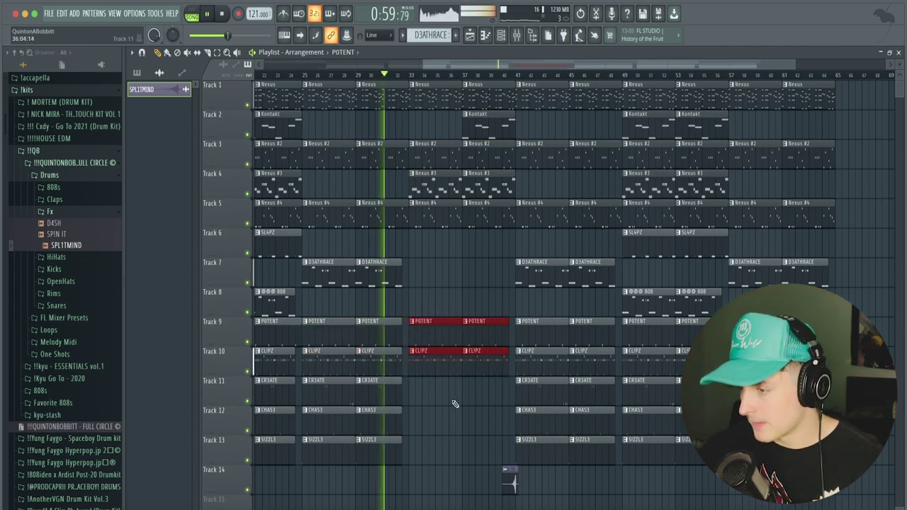
{"action": "left_click", "coordinate": [446, 280]}
{"action": "scroll", "coordinate": [441, 82], "scroll_direction": "down", "scroll_amount": 2}
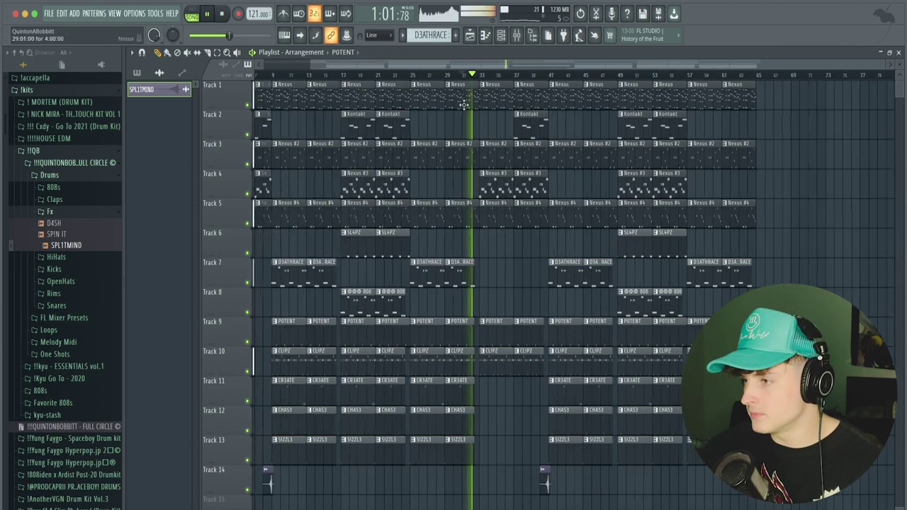
Duplicate the full arrangement section with melodies, drums and 808s so that the copy starts at bar 65.
{"action": "left_click_drag", "start_coordinate": [771, 492], "coordinate": [765, 101], "text": "ctrl"}
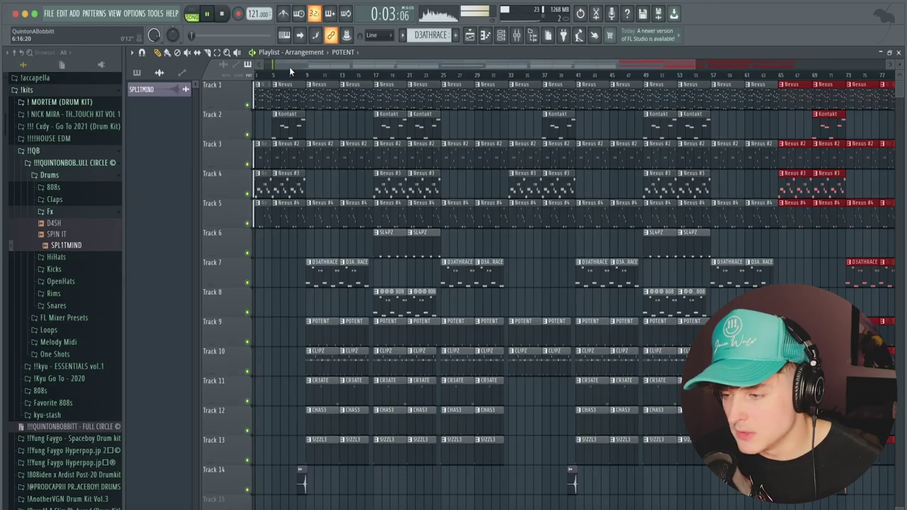
Examine the ValhallaVintageVerb settings on mixer Insert 17 and return to the playlist.
{"action": "left_click", "coordinate": [516, 35]}
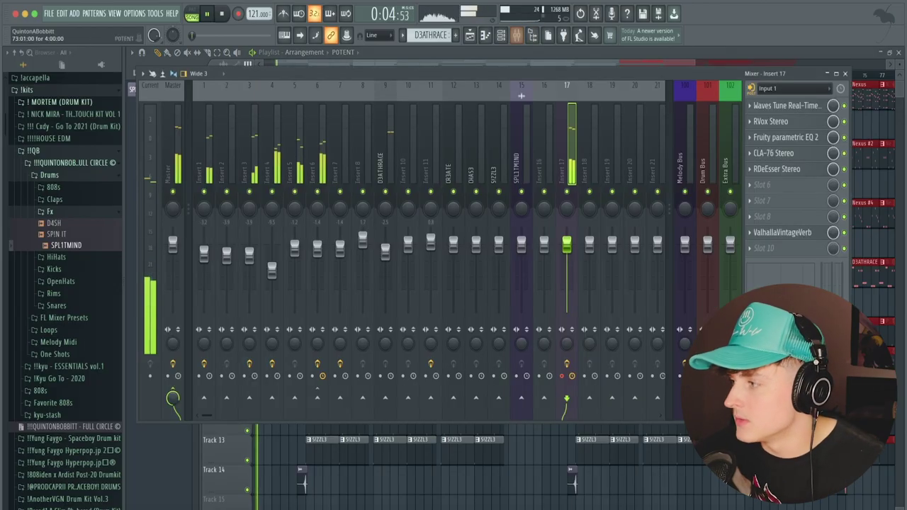
{"action": "left_click", "coordinate": [793, 235]}
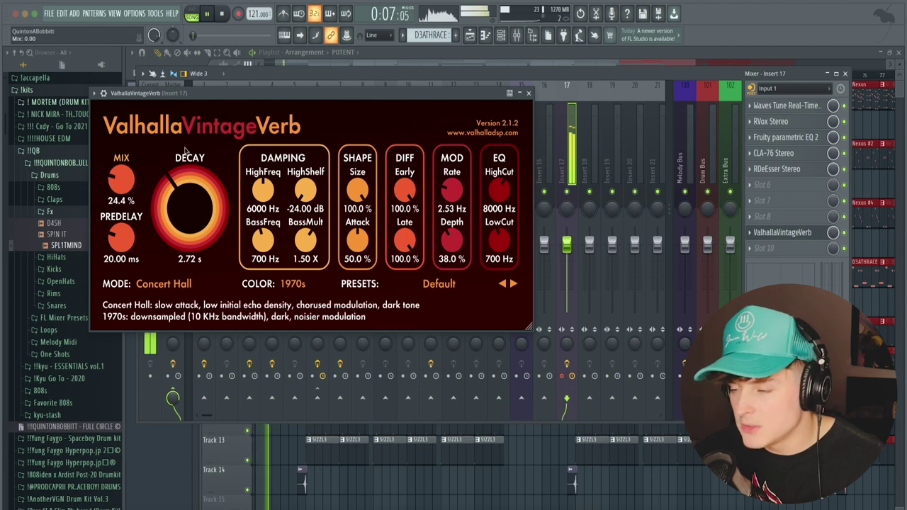
{"action": "left_click", "coordinate": [528, 92]}
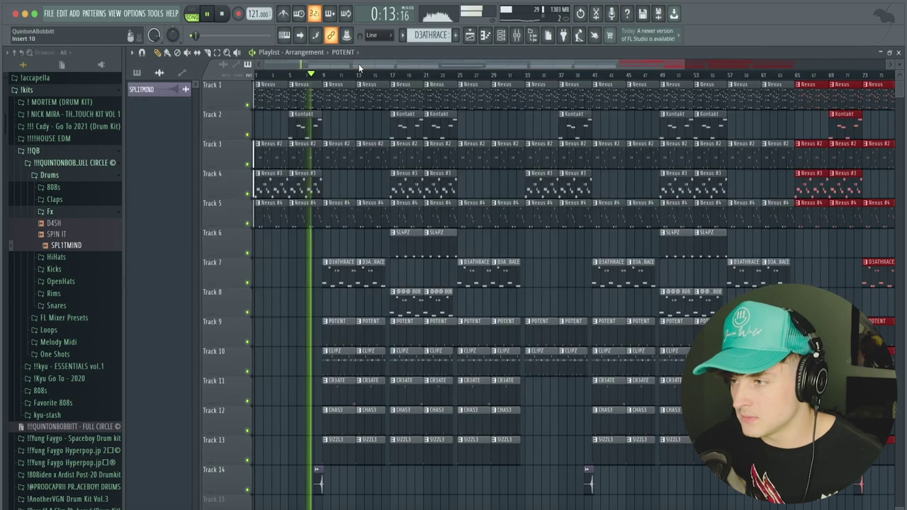
Review the arrangement from the opening bars in the playlist and bring up the mixer.
{"action": "left_click", "coordinate": [356, 64]}
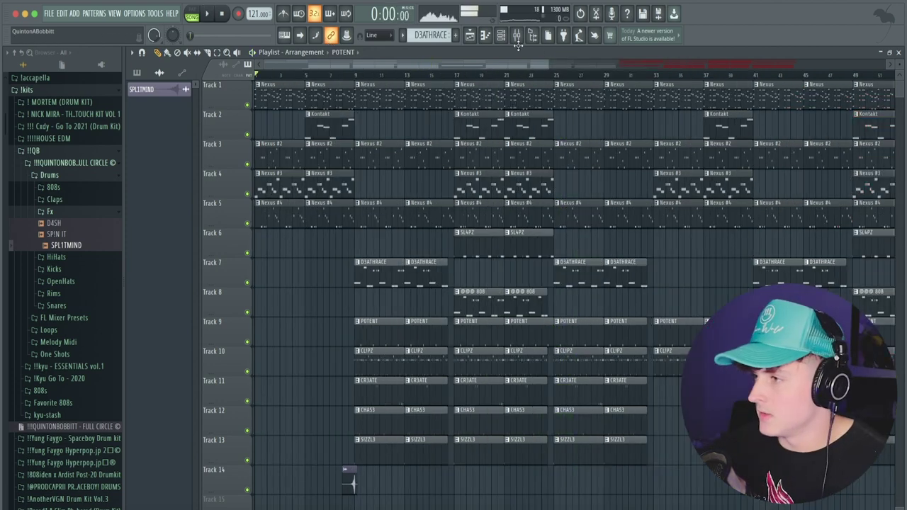
{"action": "left_click", "coordinate": [517, 39]}
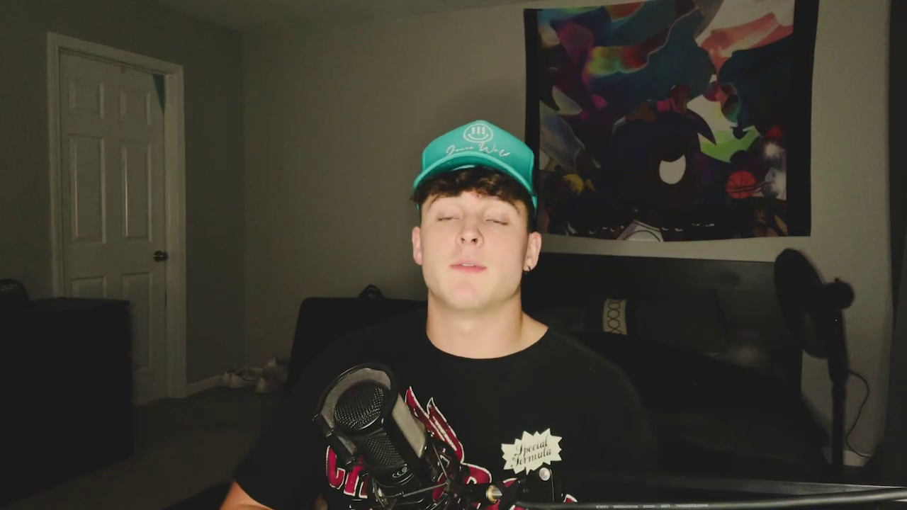